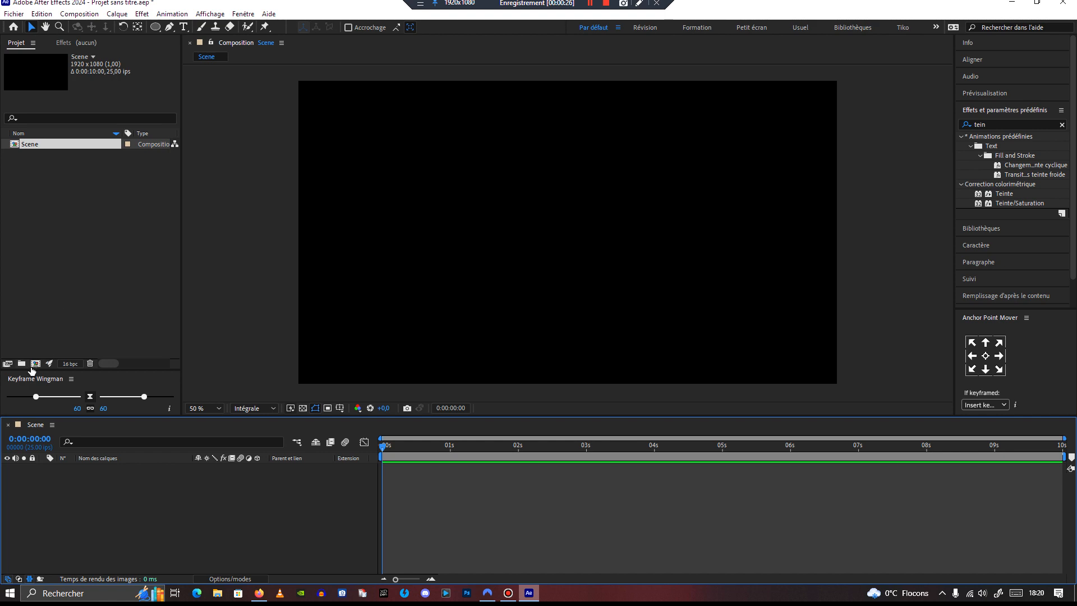
Step: Create a new composition named Nuage
{"action": "left_click", "coordinate": [36, 364]}
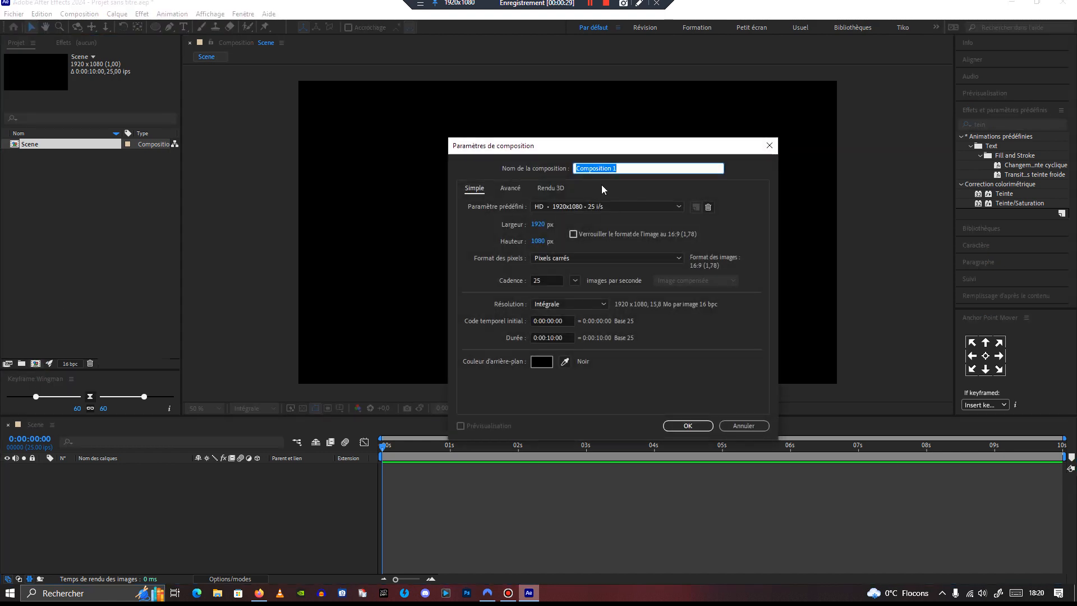
{"action": "type", "text": "Nuage"}
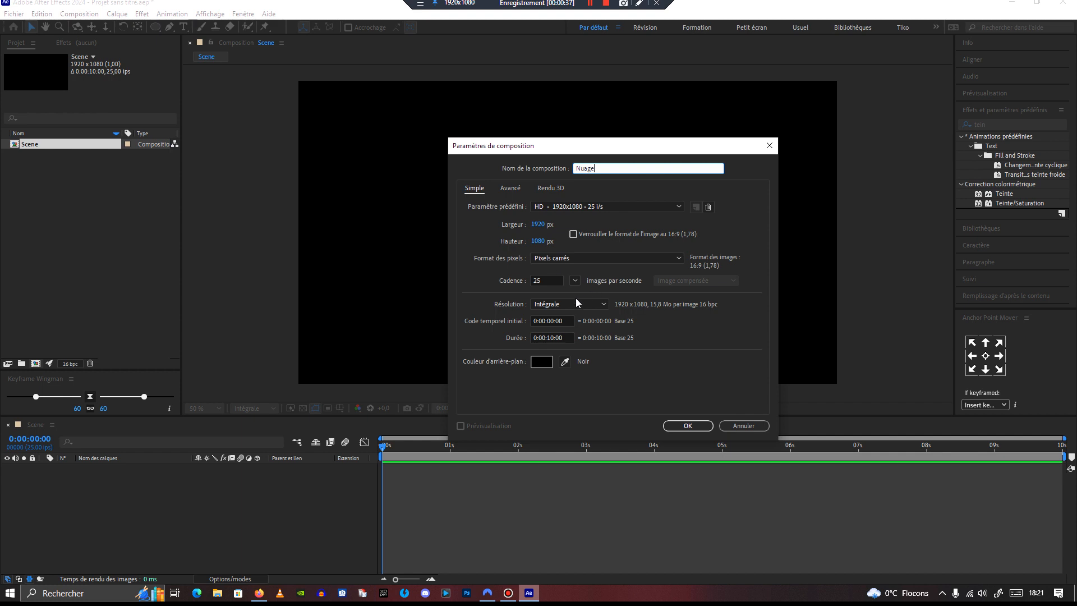
{"action": "left_click", "coordinate": [687, 426]}
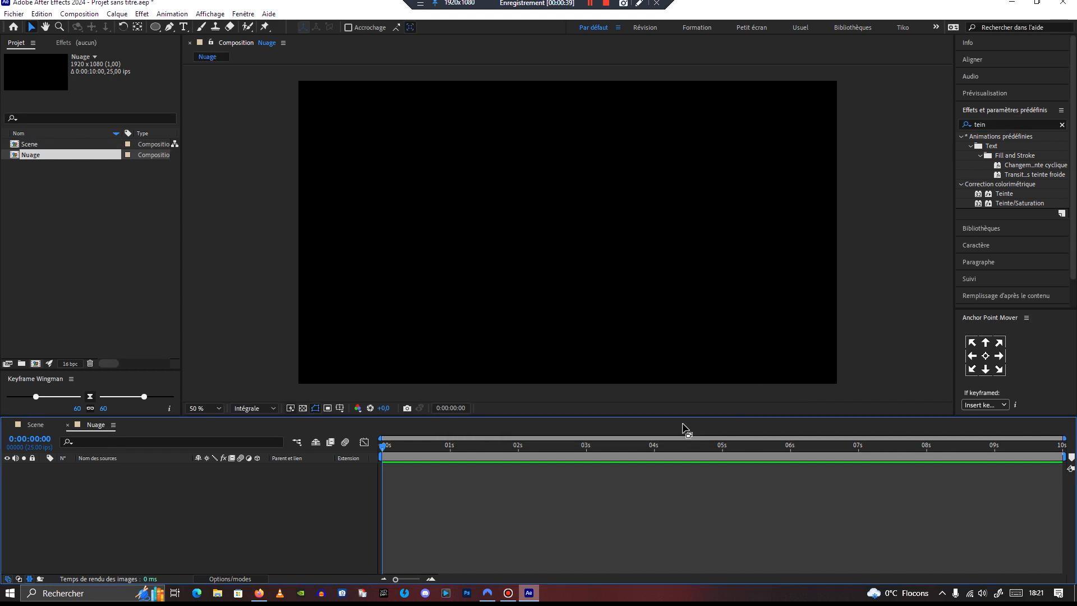
Step: Import the yellow-mountains-532857 image file into the project
{"action": "left_click", "coordinate": [83, 162]}
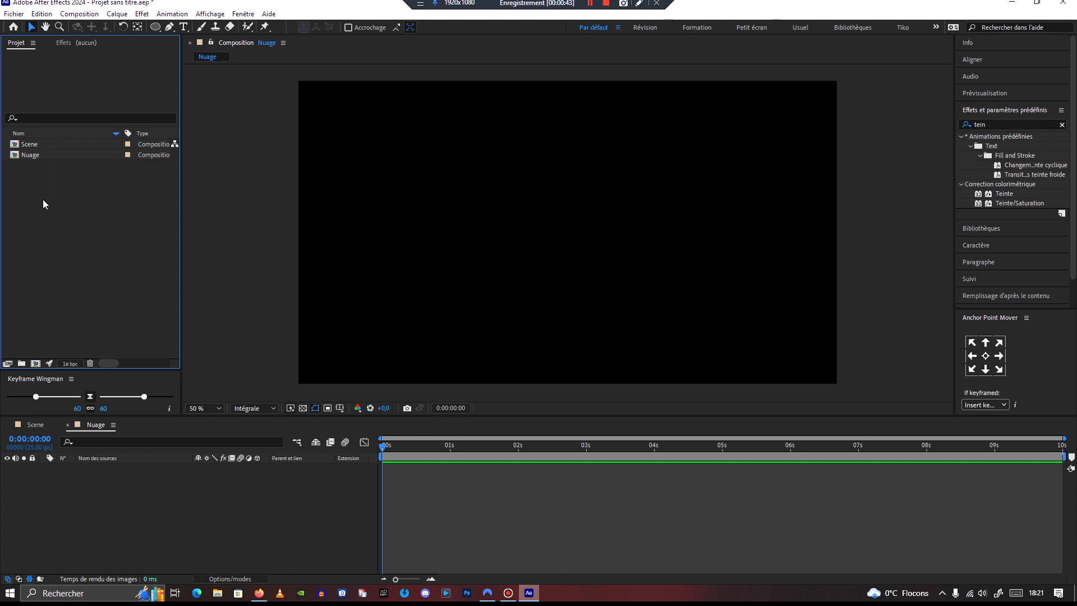
{"action": "left_click", "coordinate": [17, 14]}
{"action": "mouse_move", "coordinate": [108, 175]}
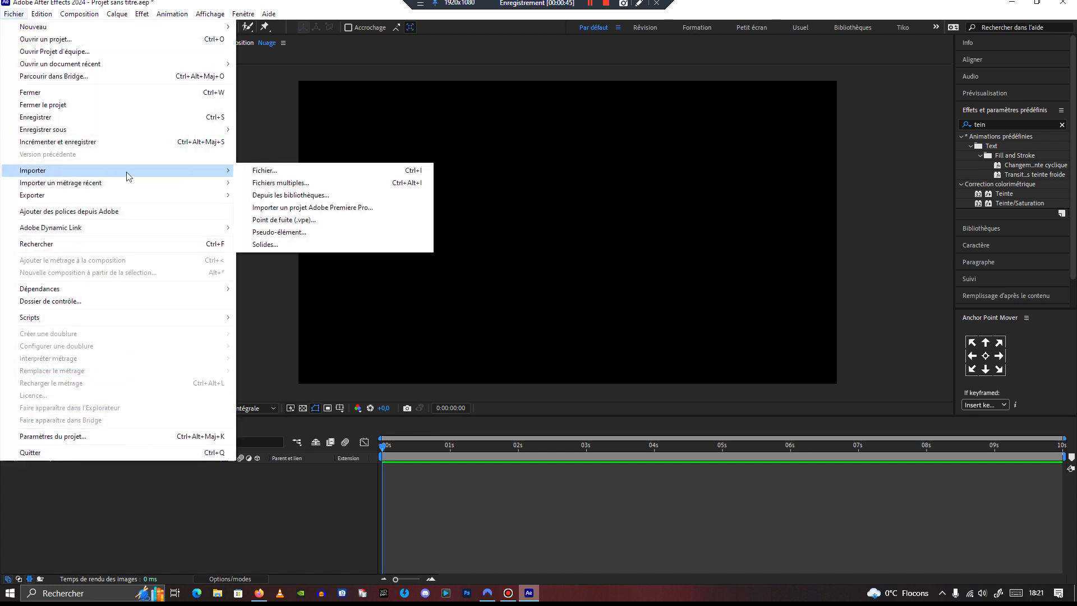
{"action": "left_click", "coordinate": [254, 175]}
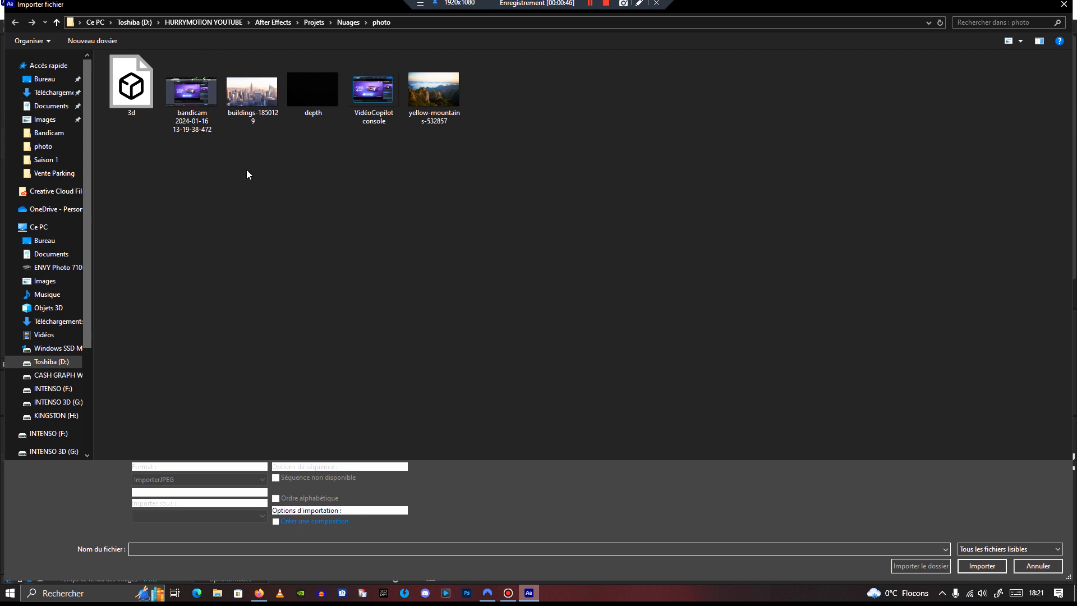
{"action": "left_click", "coordinate": [435, 95]}
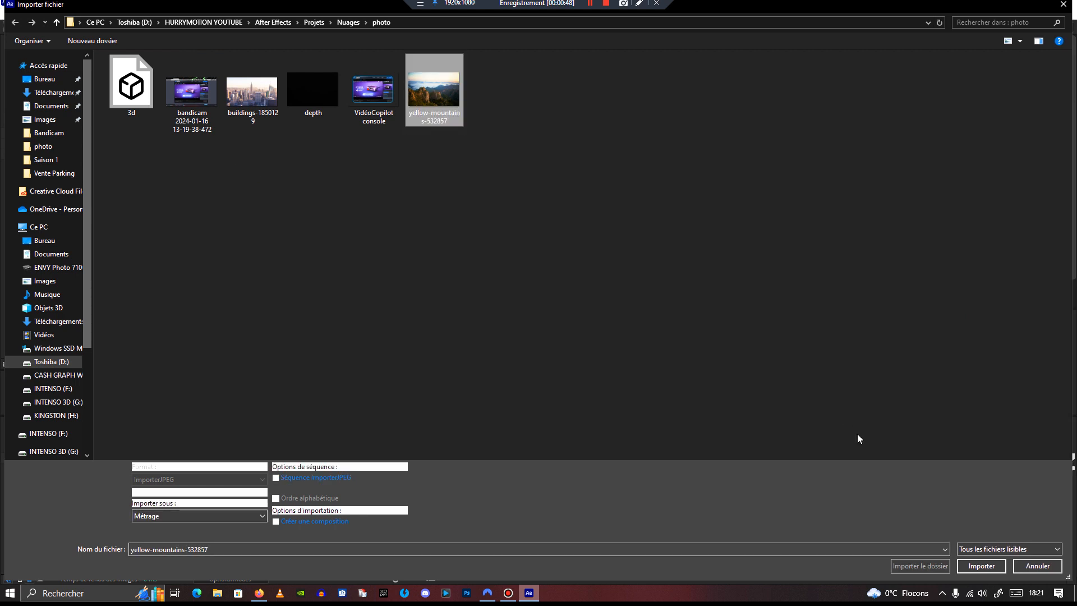
{"action": "left_click", "coordinate": [976, 567]}
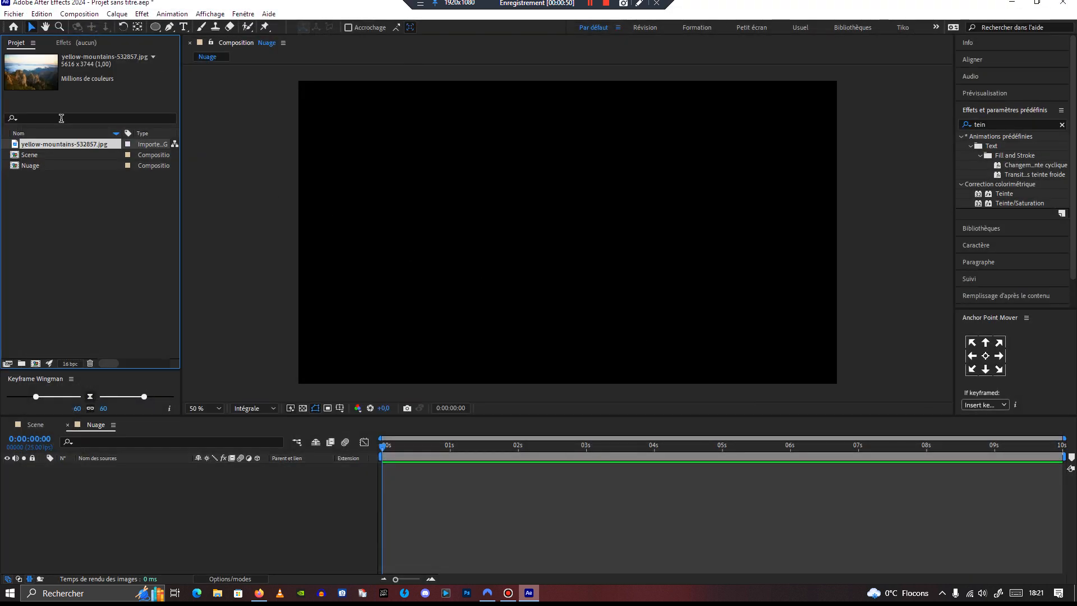
Step: Add the mountain image to the Nuage composition and make its layer 3D
{"action": "left_click_drag", "start_coordinate": [62, 144], "coordinate": [130, 494]}
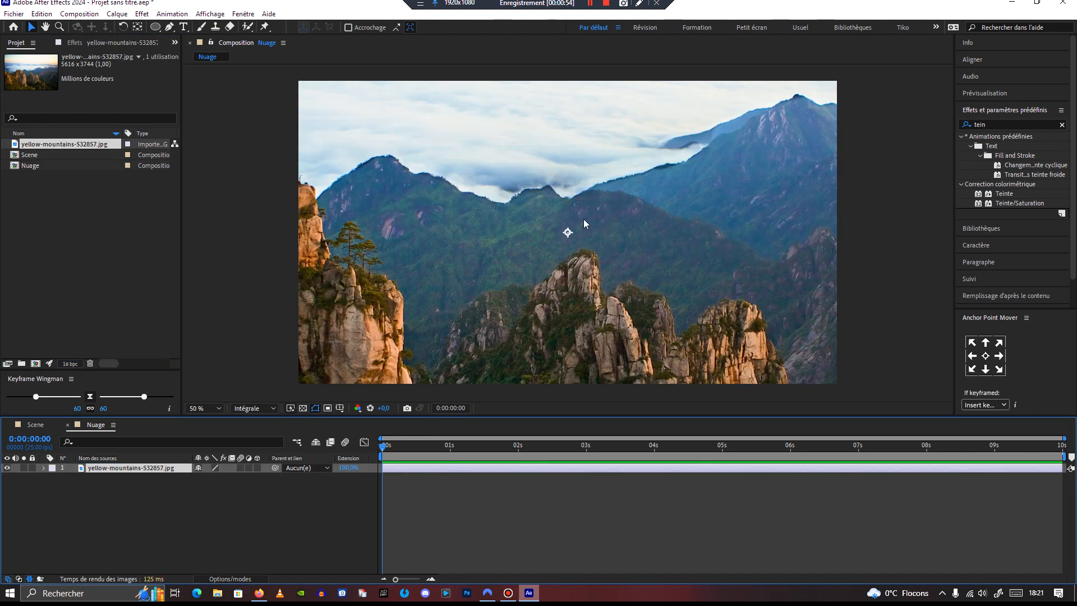
{"action": "key", "text": "comma"}
{"action": "key", "text": "comma"}
{"action": "key", "text": "comma"}
{"action": "key", "text": "comma"}
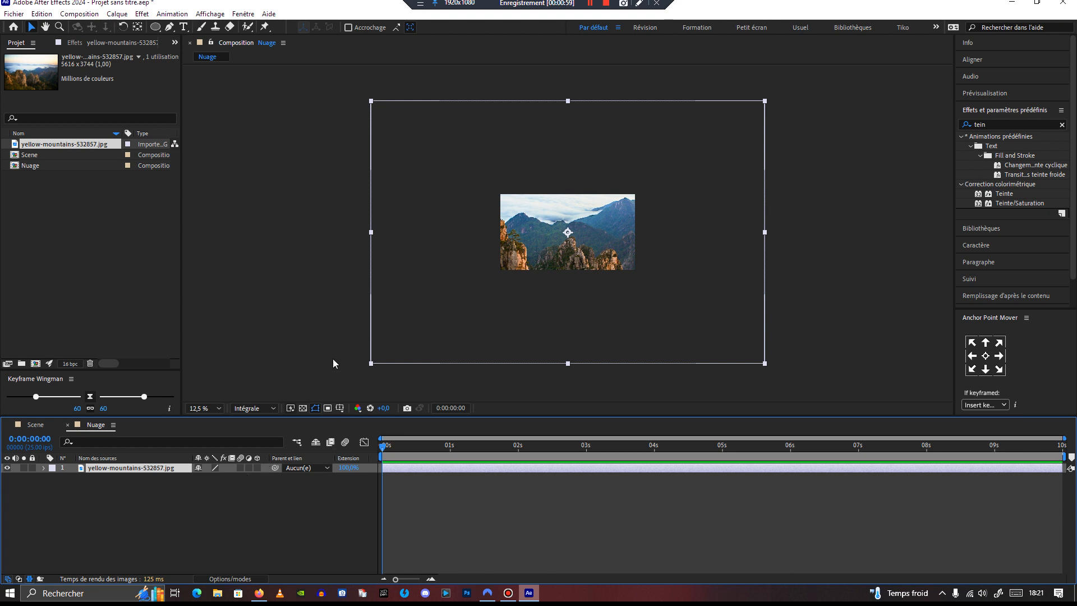
{"action": "left_click_drag", "start_coordinate": [383, 446], "coordinate": [724, 475]}
{"action": "left_click", "coordinate": [257, 468]}
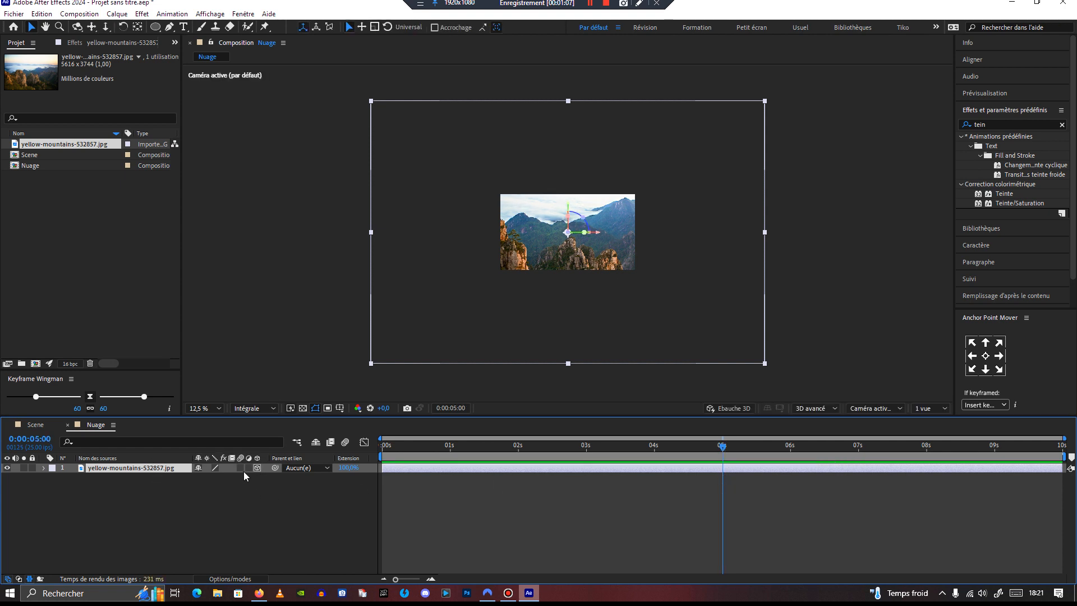
Step: Push the image layer back in depth by setting its Z position to about 2118
{"action": "left_click", "coordinate": [43, 468]}
{"action": "left_click", "coordinate": [53, 479]}
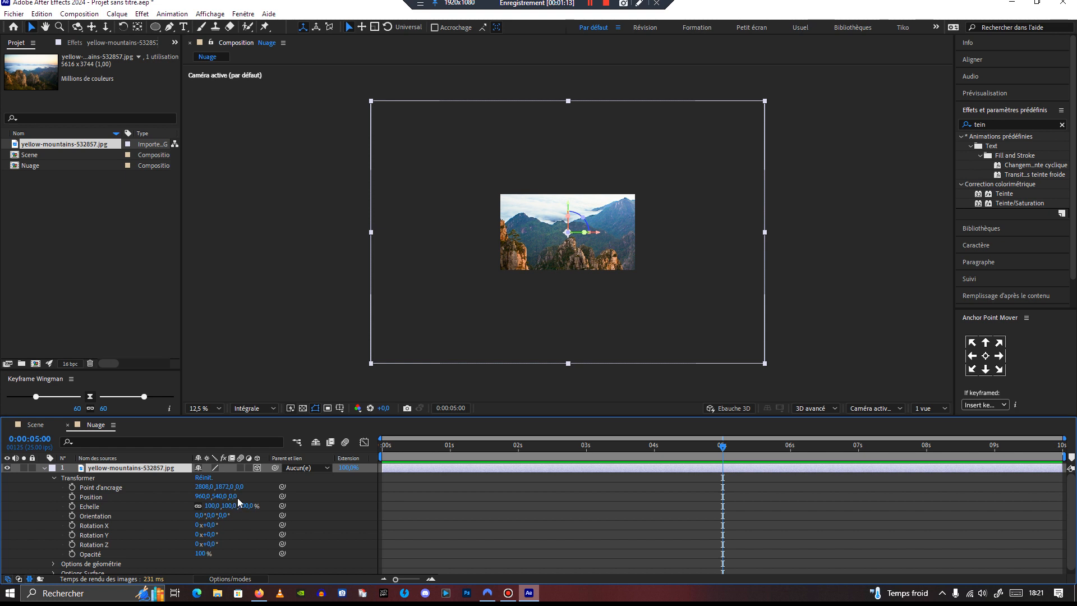
{"action": "left_click_drag", "start_coordinate": [239, 496], "coordinate": [987, 479]}
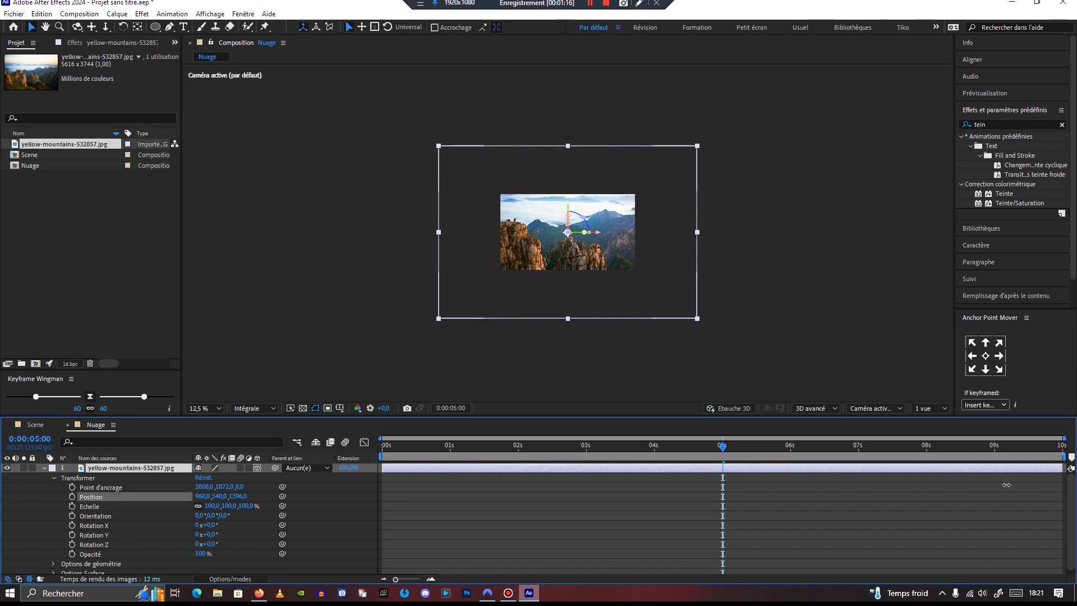
{"action": "left_click_drag", "start_coordinate": [239, 501], "coordinate": [668, 522]}
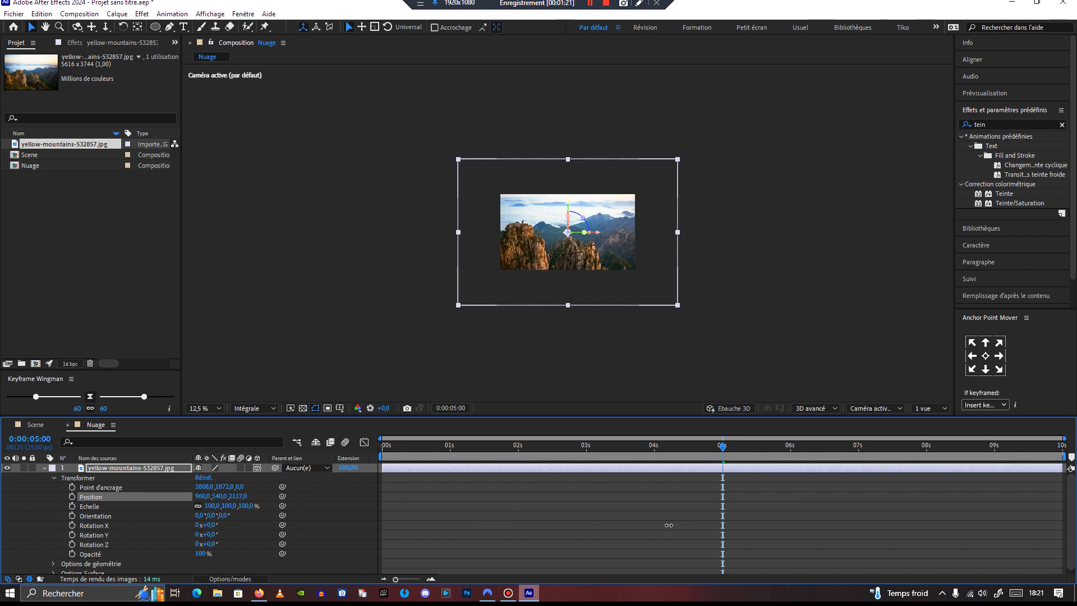
{"action": "left_click", "coordinate": [52, 478]}
Step: Add a new two-node camera with the 50 mm preset at the start of the timeline
{"action": "left_click_drag", "start_coordinate": [731, 453], "coordinate": [381, 460]}
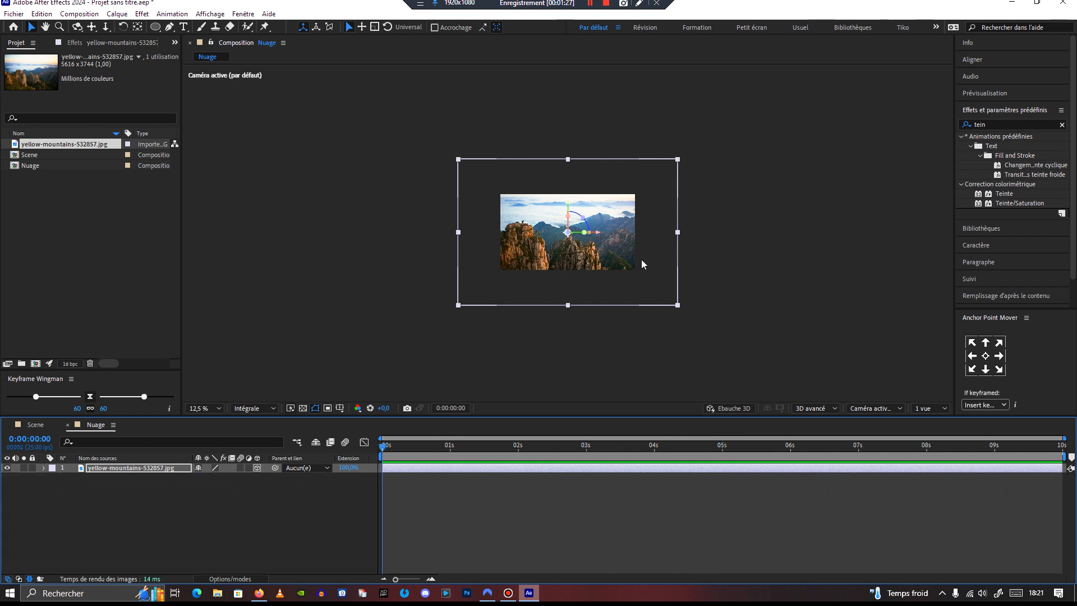
{"action": "key", "text": "period"}
{"action": "key", "text": "period"}
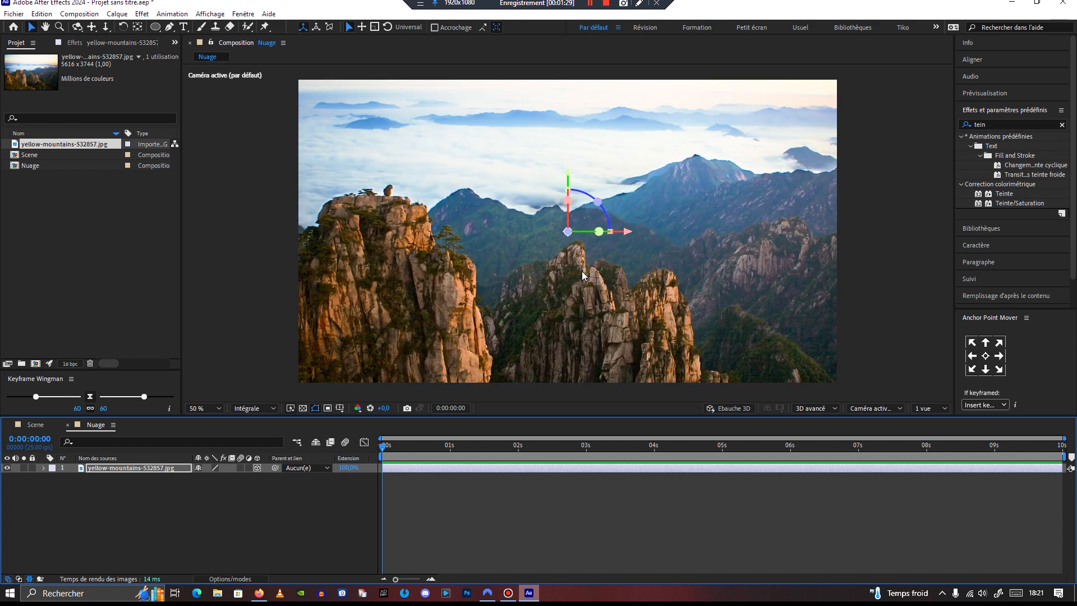
{"action": "left_click", "coordinate": [230, 482]}
{"action": "left_click", "coordinate": [116, 14]}
{"action": "mouse_move", "coordinate": [252, 26]}
{"action": "left_click", "coordinate": [379, 64]}
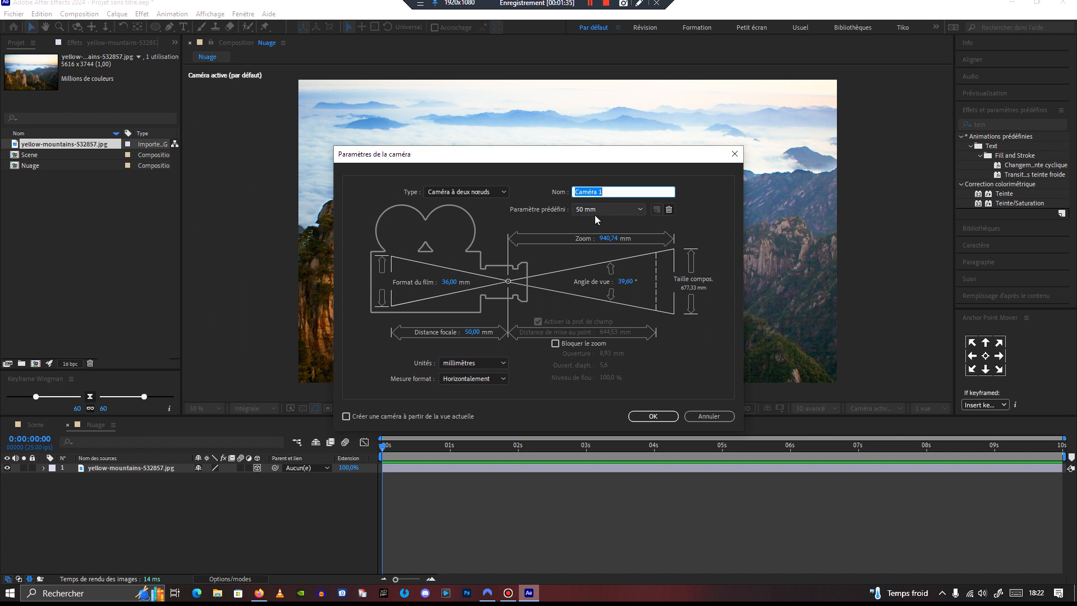
{"action": "left_click", "coordinate": [653, 416]}
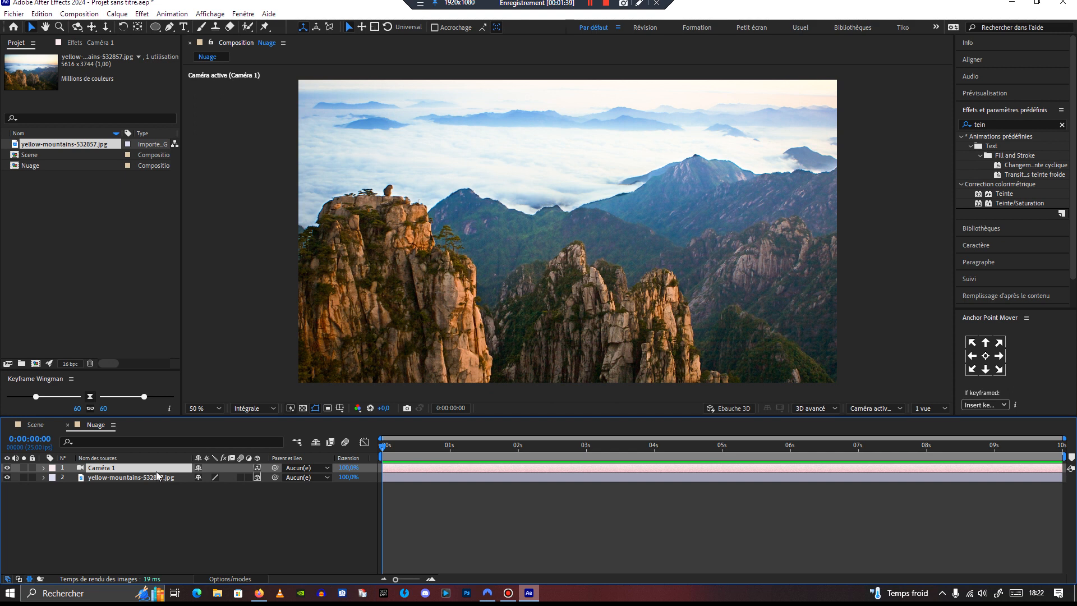
Step: Enable keyframes for the camera's Point of Interest and Position
{"action": "left_click", "coordinate": [43, 468]}
{"action": "left_click", "coordinate": [54, 479]}
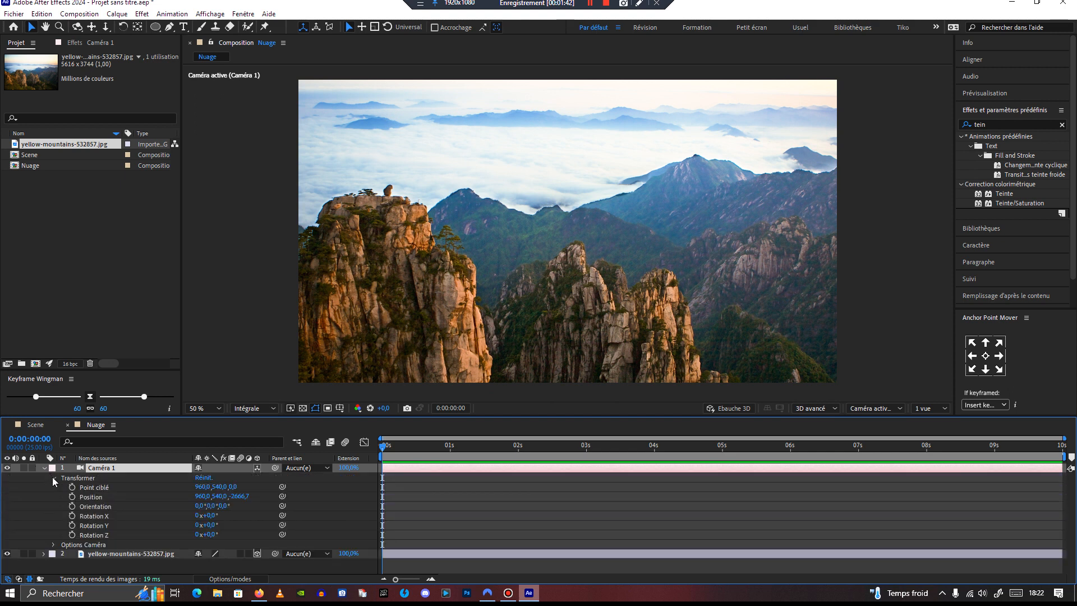
{"action": "left_click", "coordinate": [71, 487]}
{"action": "left_click", "coordinate": [72, 496]}
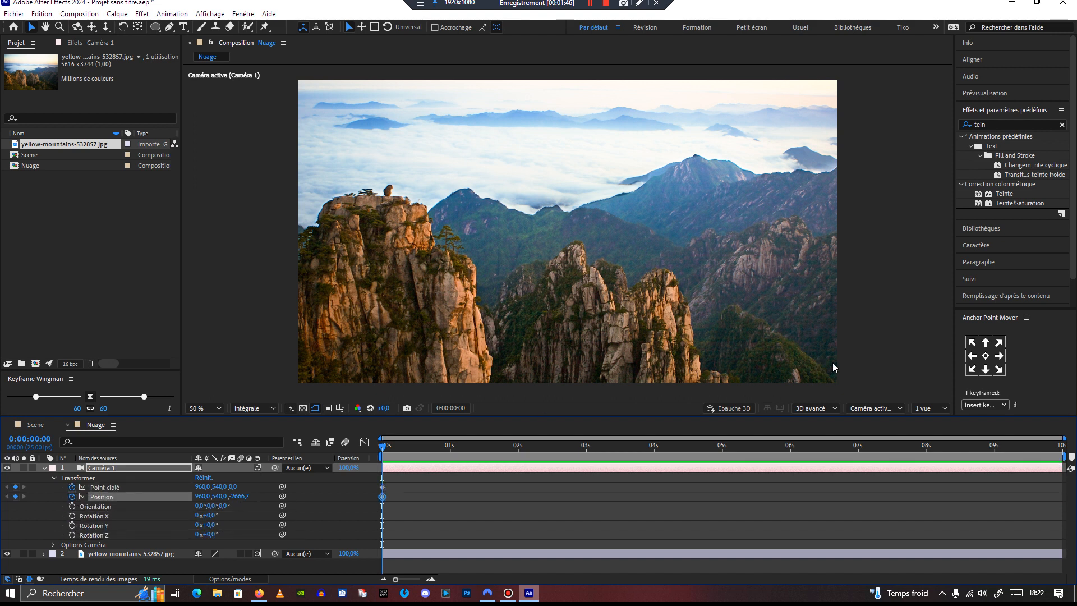
Step: Switch the viewer layout to 2 views
{"action": "left_click", "coordinate": [884, 411]}
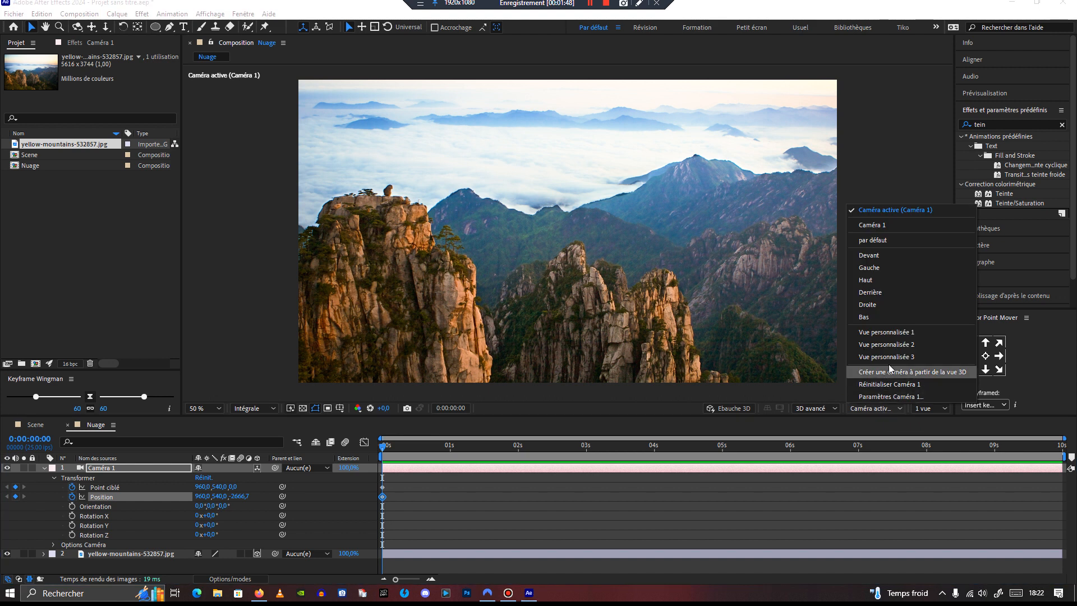
{"action": "left_click", "coordinate": [929, 408]}
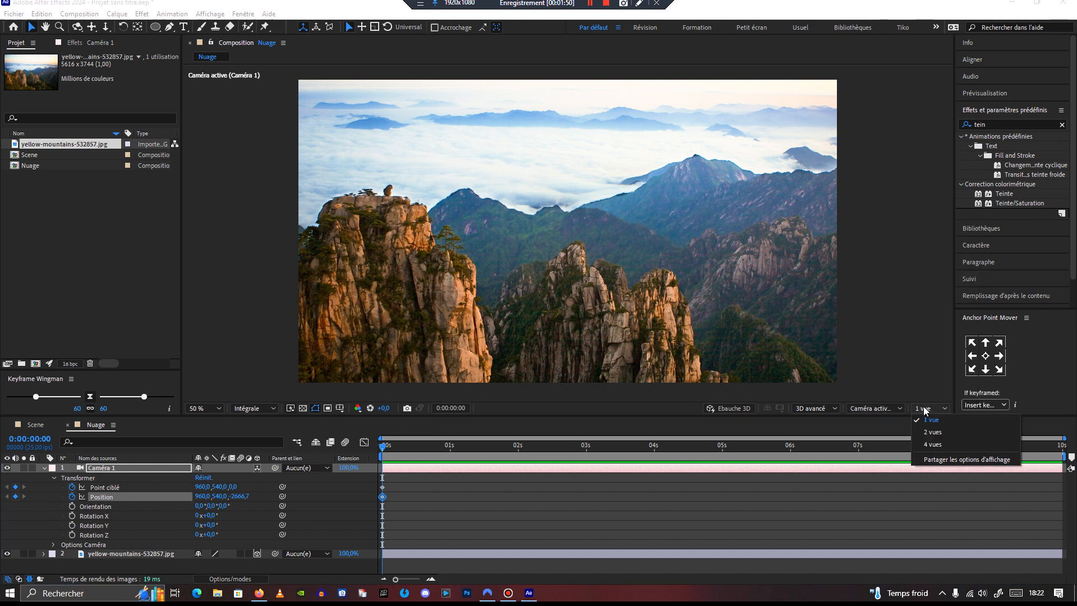
{"action": "left_click", "coordinate": [931, 437]}
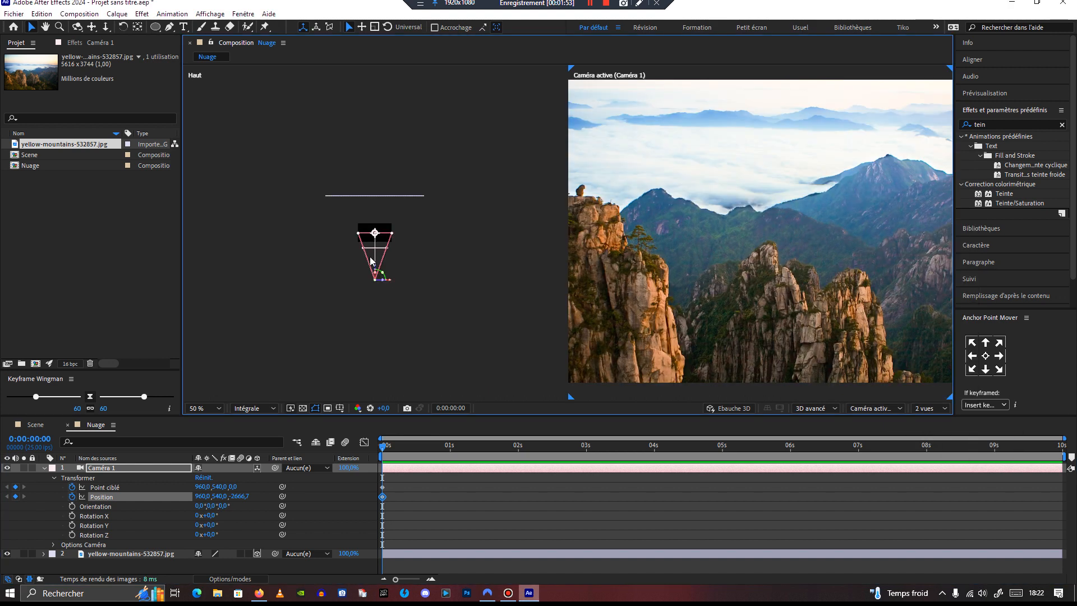
{"action": "scroll", "coordinate": [370, 260], "scroll_direction": "up", "scroll_amount": 4}
{"action": "scroll", "coordinate": [370, 259], "scroll_direction": "down", "scroll_amount": 2}
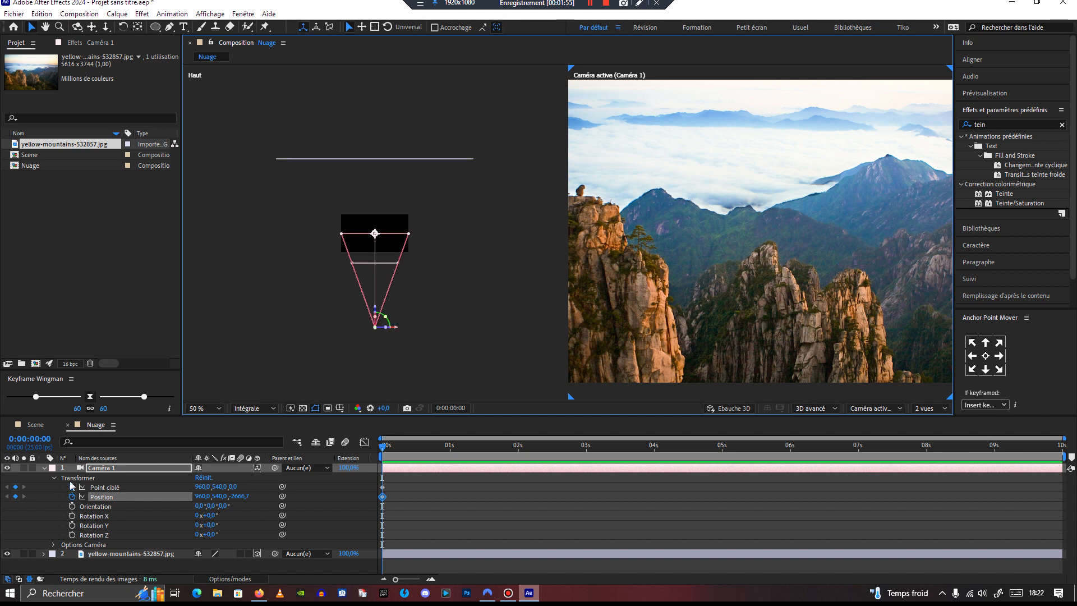
Step: Set the camera's Point of Interest Z to about 2132 at the first frame
{"action": "left_click", "coordinate": [107, 487]}
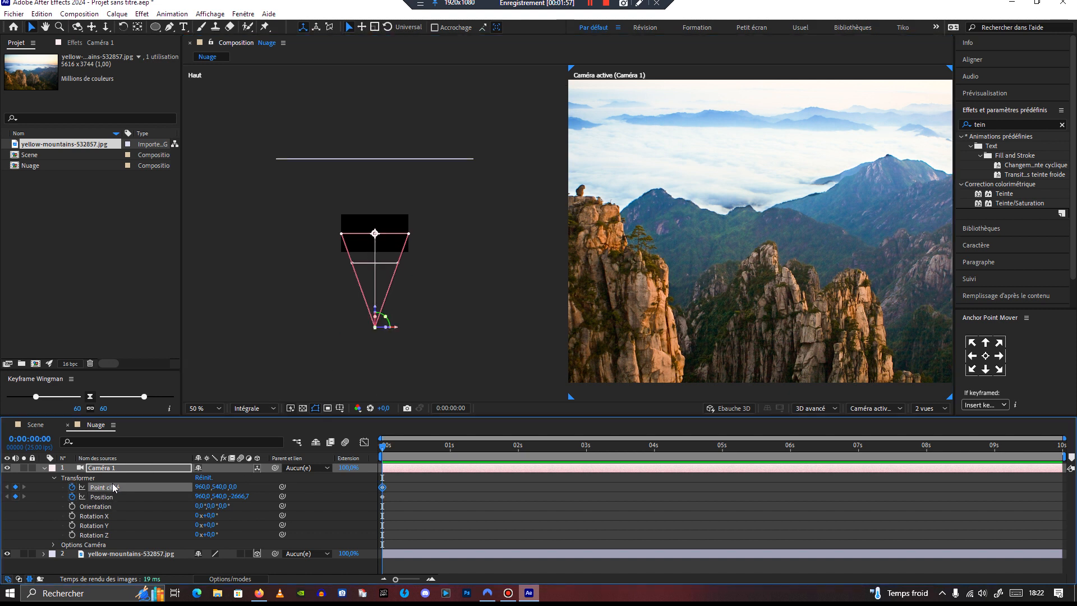
{"action": "left_click_drag", "start_coordinate": [233, 488], "coordinate": [1076, 419]}
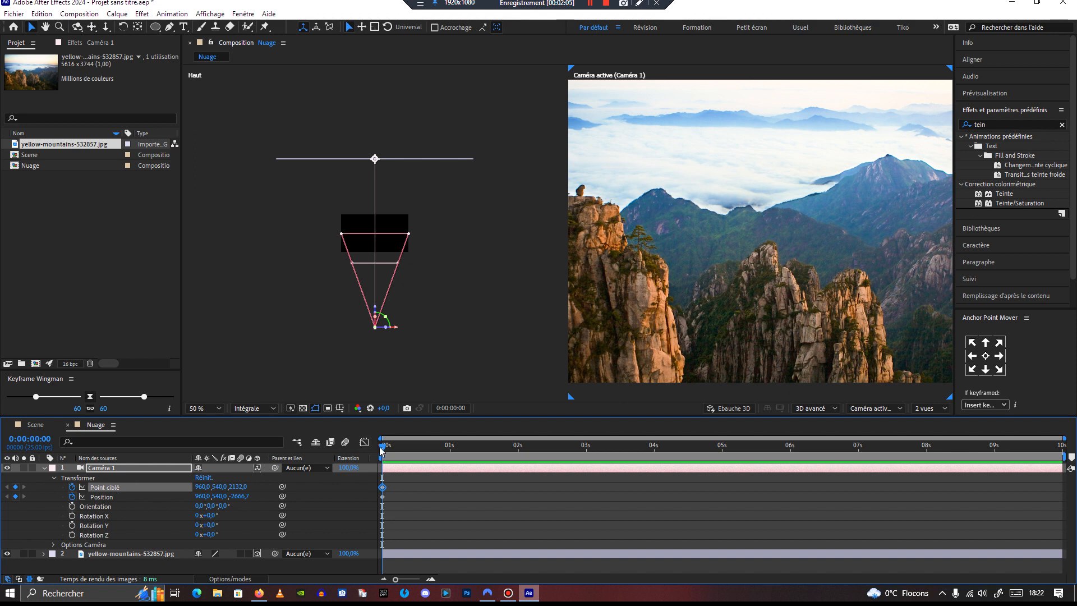
Step: At 5 seconds, move the camera forward by setting its Position Z to about -839
{"action": "left_click_drag", "start_coordinate": [385, 448], "coordinate": [723, 471]}
{"action": "left_click_drag", "start_coordinate": [239, 496], "coordinate": [1035, 441]}
{"action": "scroll", "coordinate": [774, 325], "scroll_direction": "down", "scroll_amount": 2}
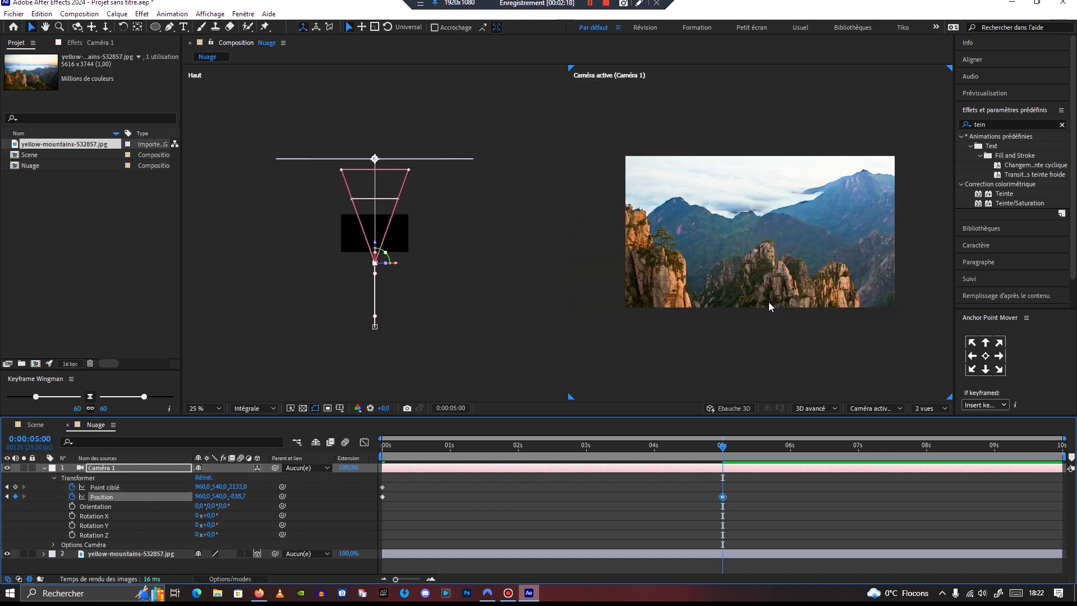
Step: At 4:24, set the camera's Point of Interest Y to about 960
{"action": "mouse_move", "coordinate": [723, 449]}
{"action": "left_mouse_down"}
{"action": "mouse_move", "coordinate": [369, 465]}
{"action": "mouse_move", "coordinate": [723, 477]}
{"action": "mouse_move", "coordinate": [720, 463]}
{"action": "left_mouse_up"}
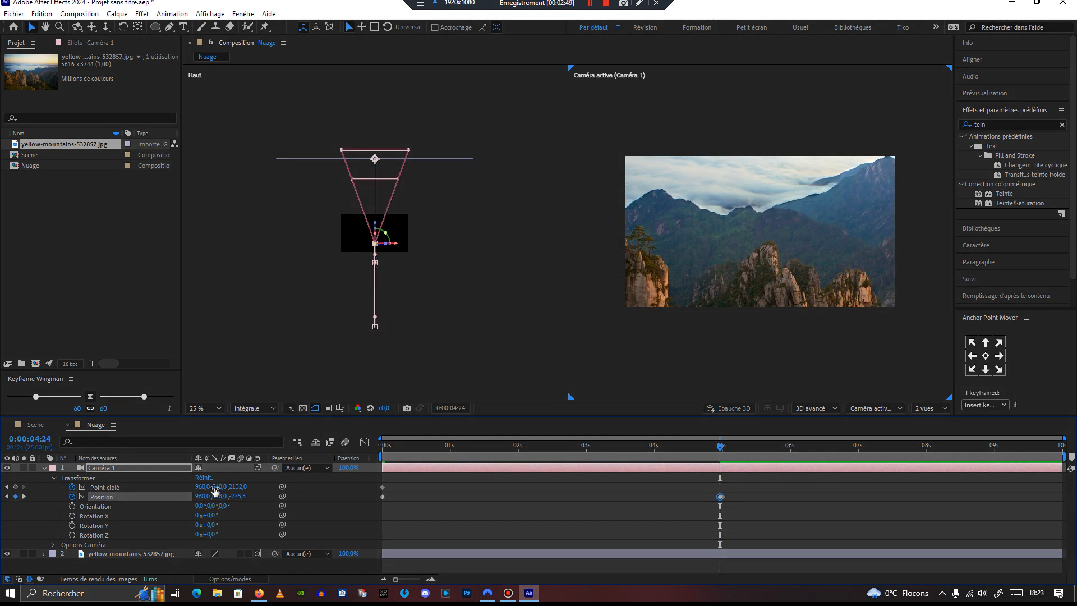
{"action": "left_click_drag", "start_coordinate": [223, 488], "coordinate": [305, 473]}
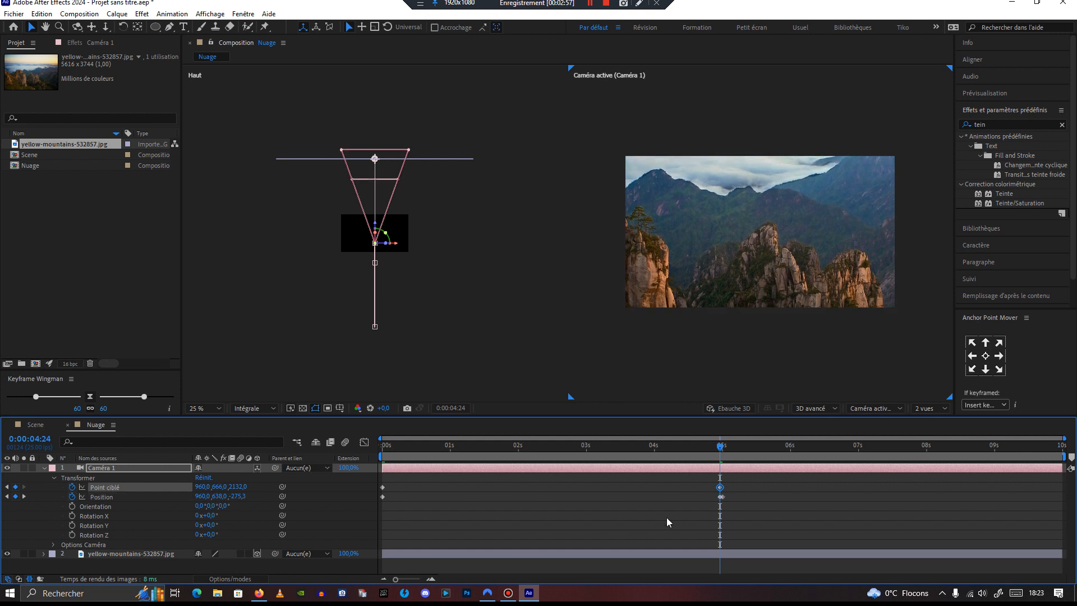
Step: Select all camera keyframes and apply Easy Ease to them
{"action": "left_click", "coordinate": [722, 497]}
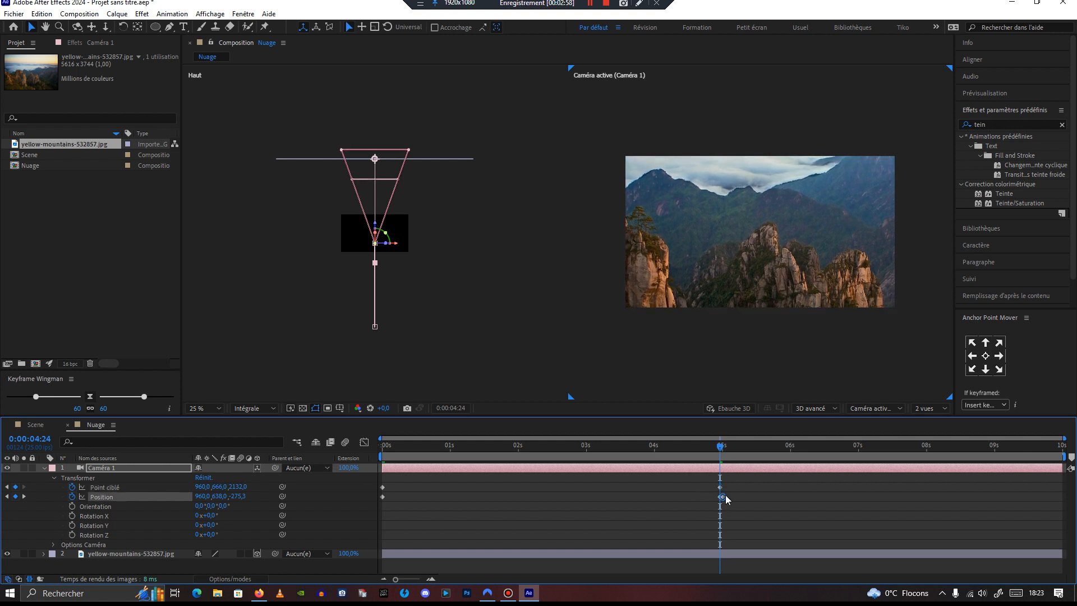
{"action": "left_click", "coordinate": [725, 494]}
{"action": "left_click_drag", "start_coordinate": [718, 446], "coordinate": [679, 499]}
{"action": "left_click_drag", "start_coordinate": [736, 481], "coordinate": [382, 508]}
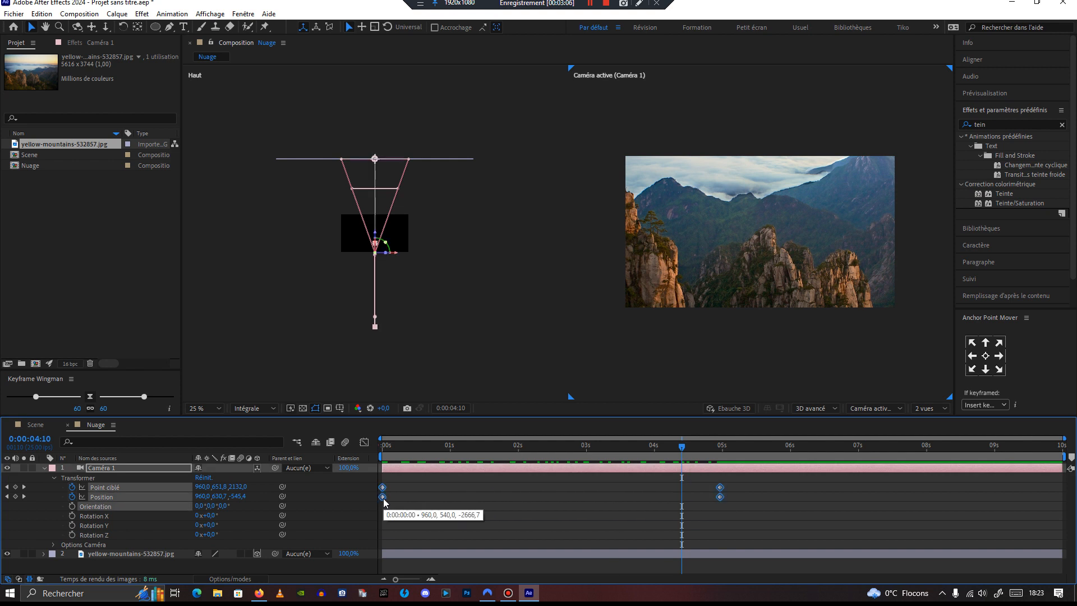
{"action": "right_click", "coordinate": [384, 497]}
{"action": "mouse_move", "coordinate": [433, 491]}
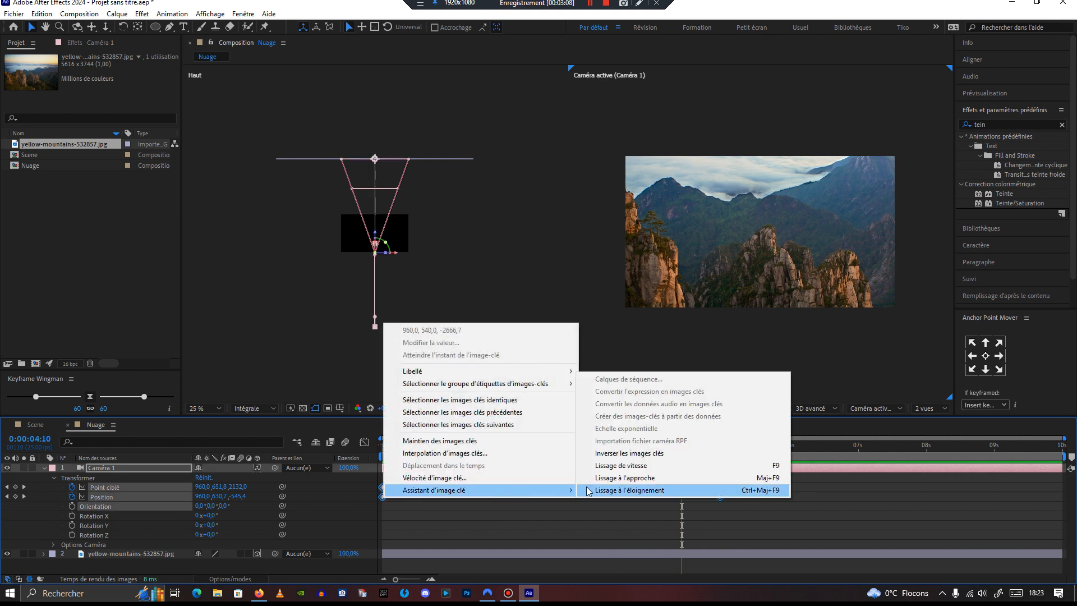
{"action": "left_click", "coordinate": [681, 466]}
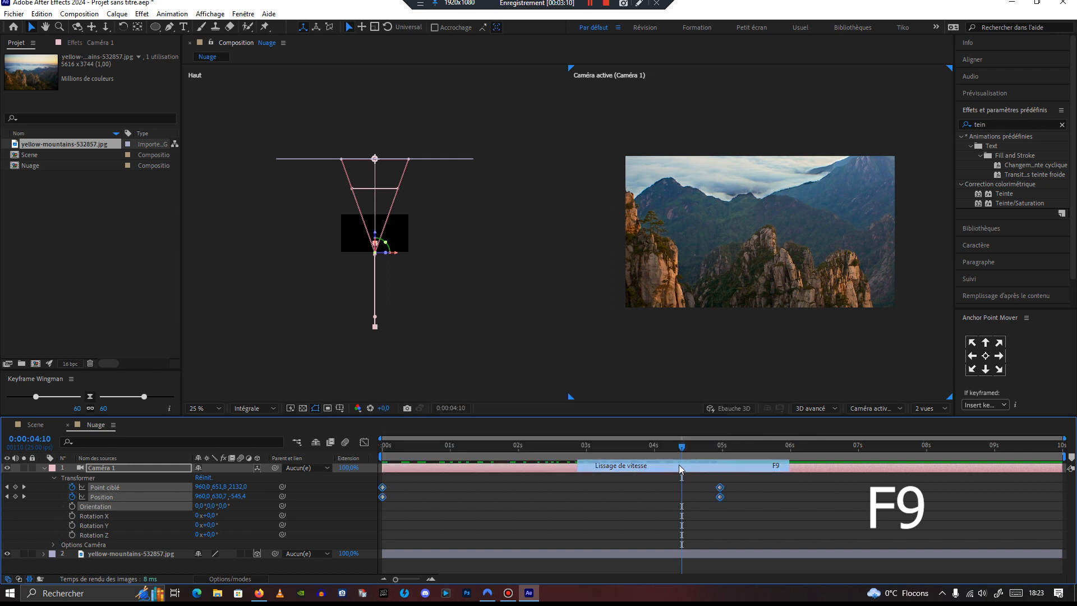
Step: Open the Graph Editor and fit the camera's animation curves in view
{"action": "left_click", "coordinate": [364, 442]}
{"action": "left_click", "coordinate": [693, 567]}
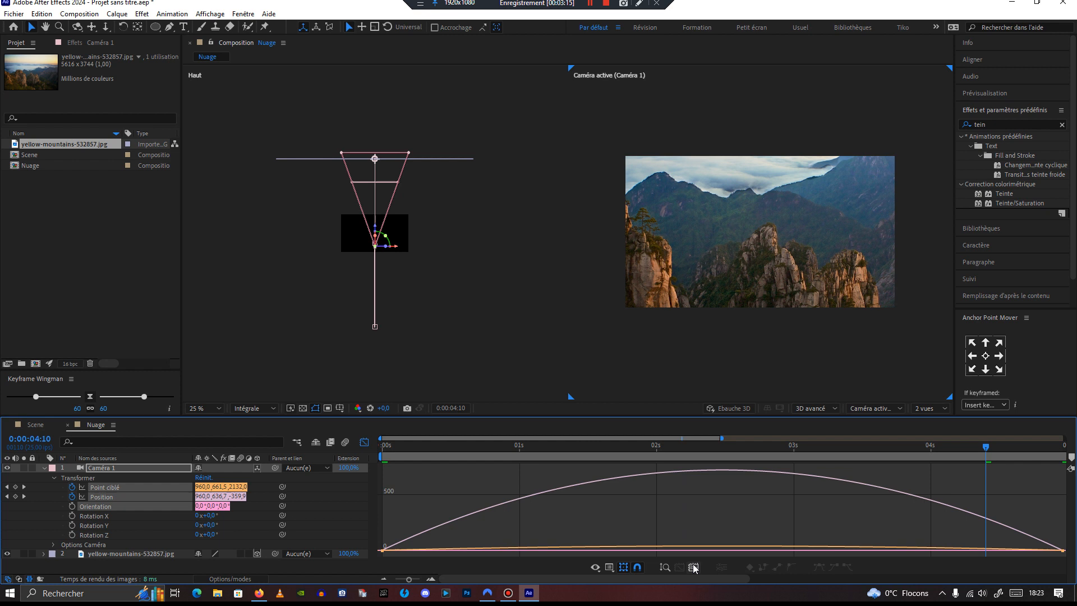
{"action": "left_click_drag", "start_coordinate": [407, 580], "coordinate": [392, 579]}
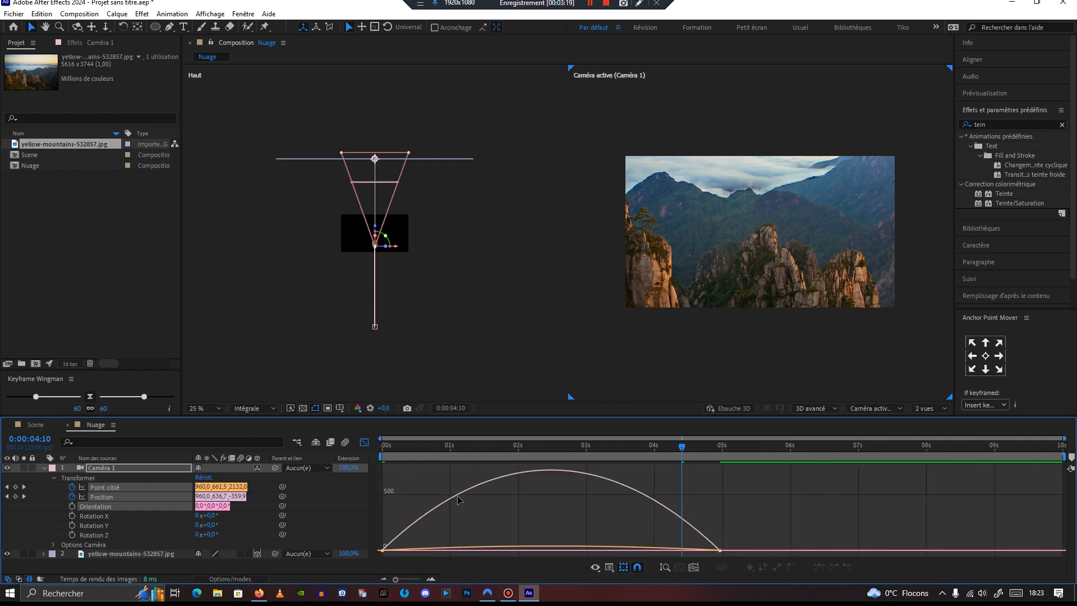
Step: Reshape the camera position speed curve's easing in the Graph Editor, then return to the layer bar view
{"action": "left_click_drag", "start_coordinate": [738, 554], "coordinate": [603, 500]}
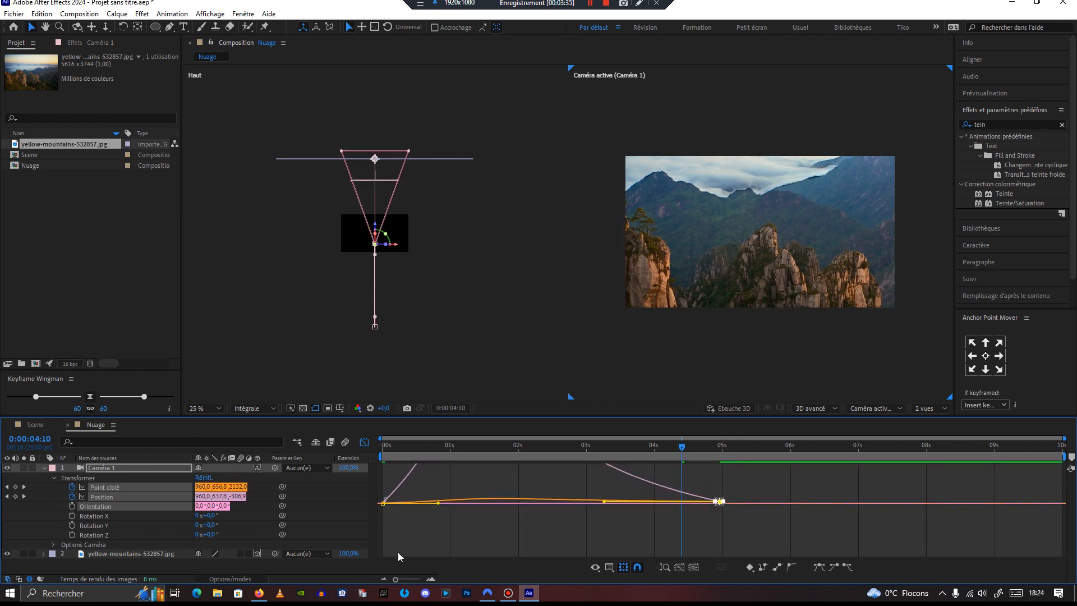
{"action": "left_click", "coordinate": [693, 567]}
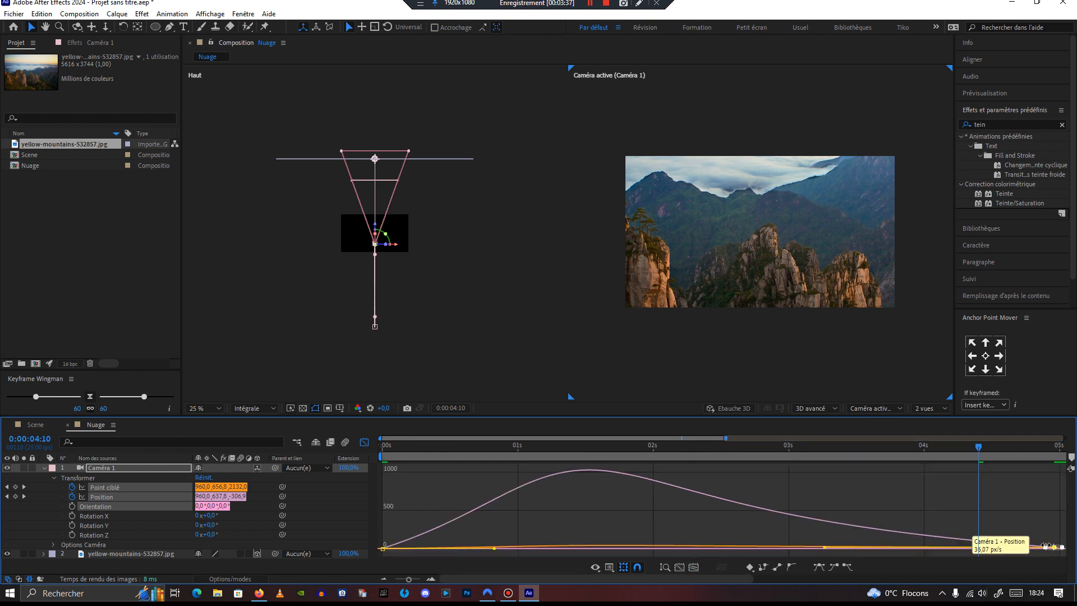
{"action": "left_click", "coordinate": [364, 442]}
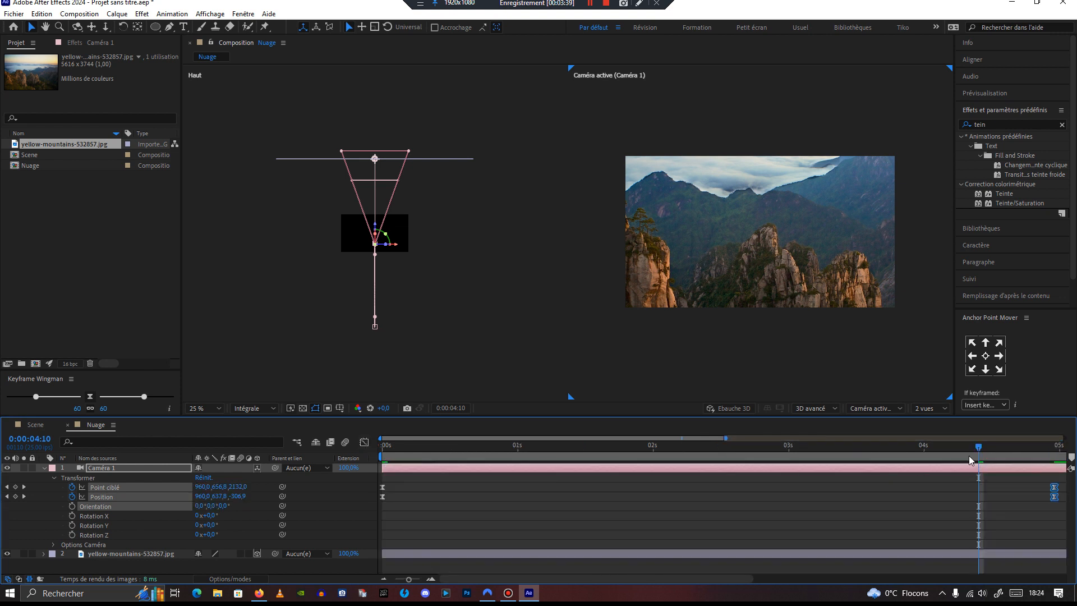
Step: Zoom out the timeline, return to the start of the composition and play back the camera animation
{"action": "left_click_drag", "start_coordinate": [408, 579], "coordinate": [385, 580]}
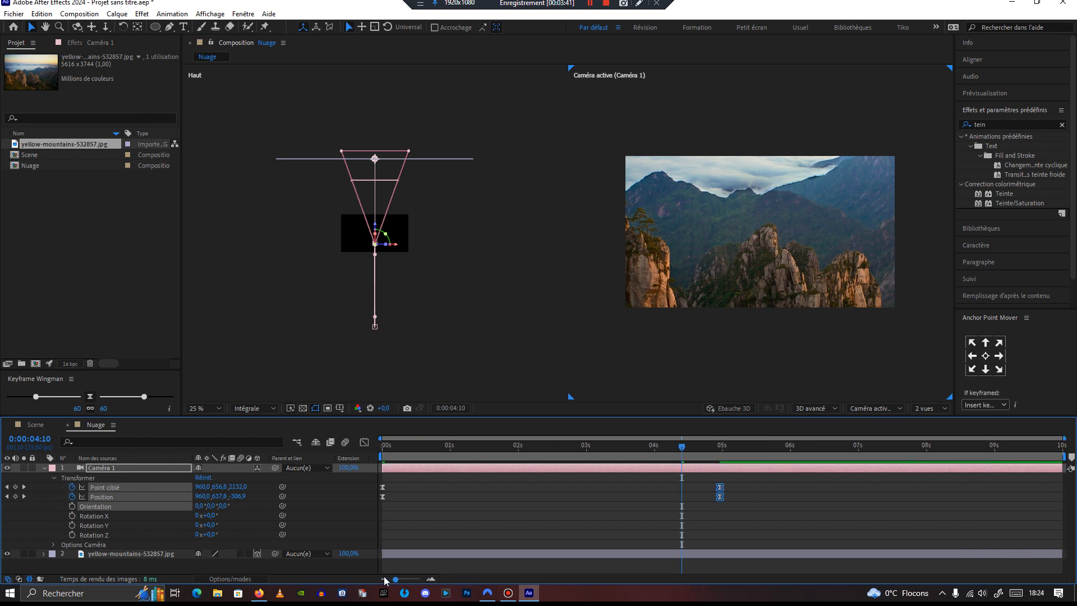
{"action": "left_click_drag", "start_coordinate": [682, 447], "coordinate": [379, 450]}
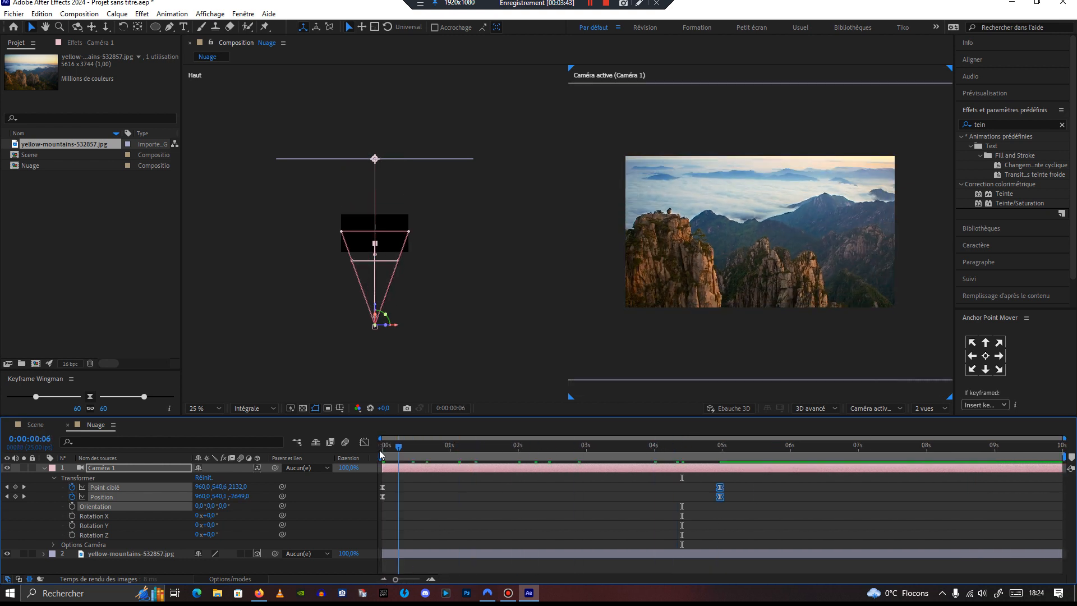
{"action": "key", "text": "space"}
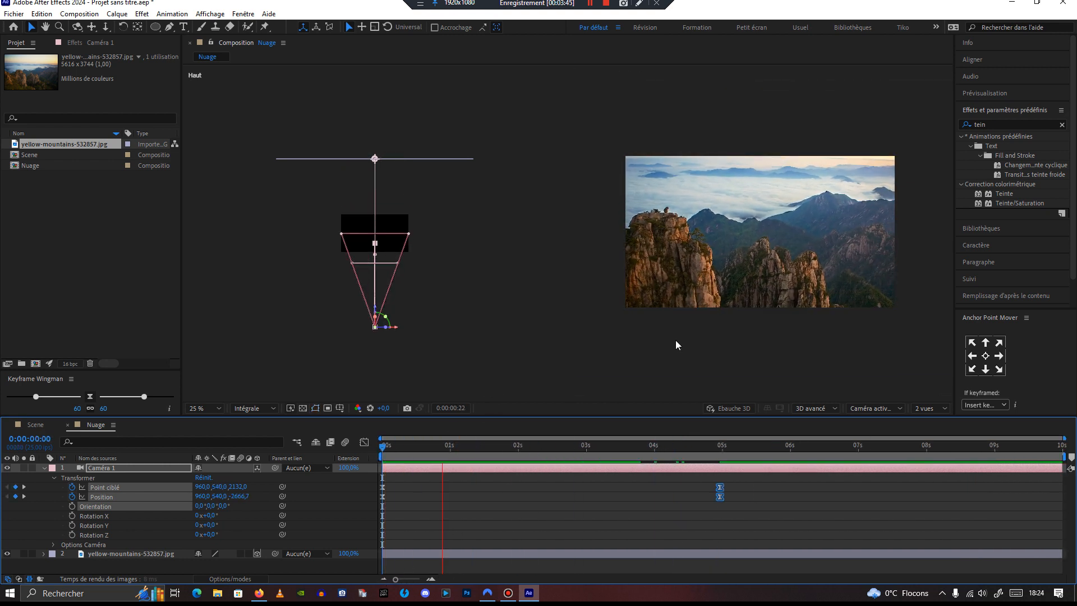
Step: Switch the composition viewer to a single-view layout showing the active camera
{"action": "left_click", "coordinate": [753, 302]}
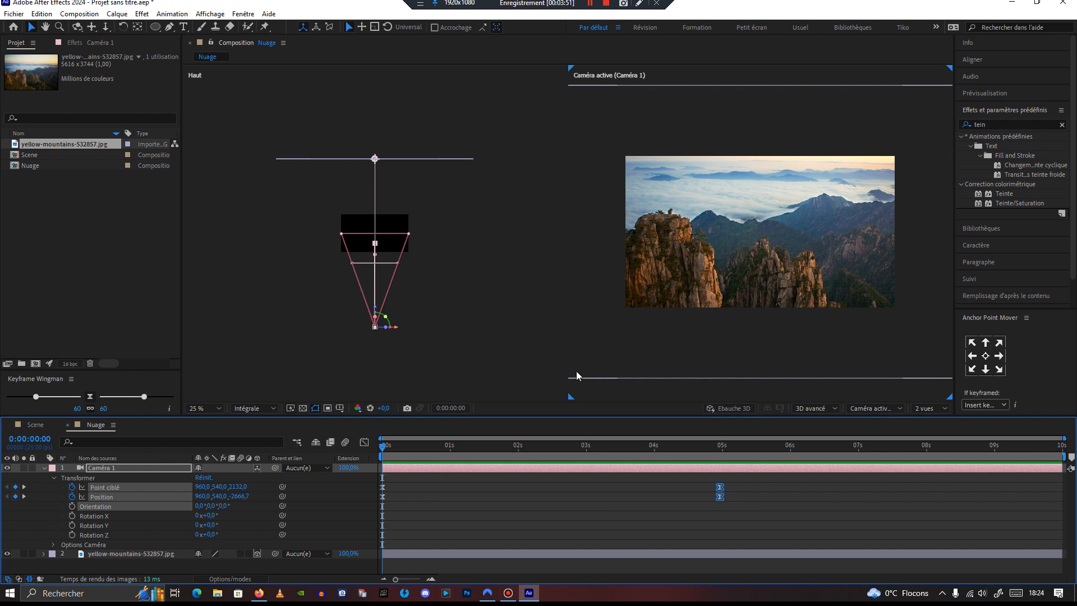
{"action": "left_click", "coordinate": [929, 414]}
{"action": "left_click", "coordinate": [932, 436]}
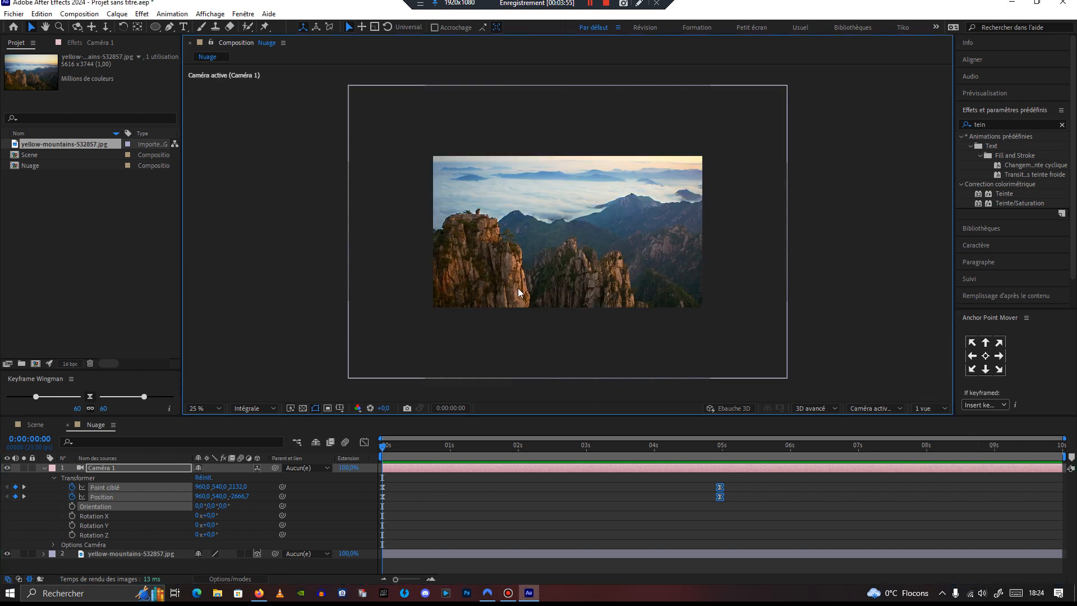
Step: Collapse the camera layer's properties and hide both the camera and the mountain photo layers
{"action": "scroll", "coordinate": [518, 294], "scroll_direction": "up", "scroll_amount": 2}
{"action": "scroll", "coordinate": [518, 293], "scroll_direction": "down", "scroll_amount": 2}
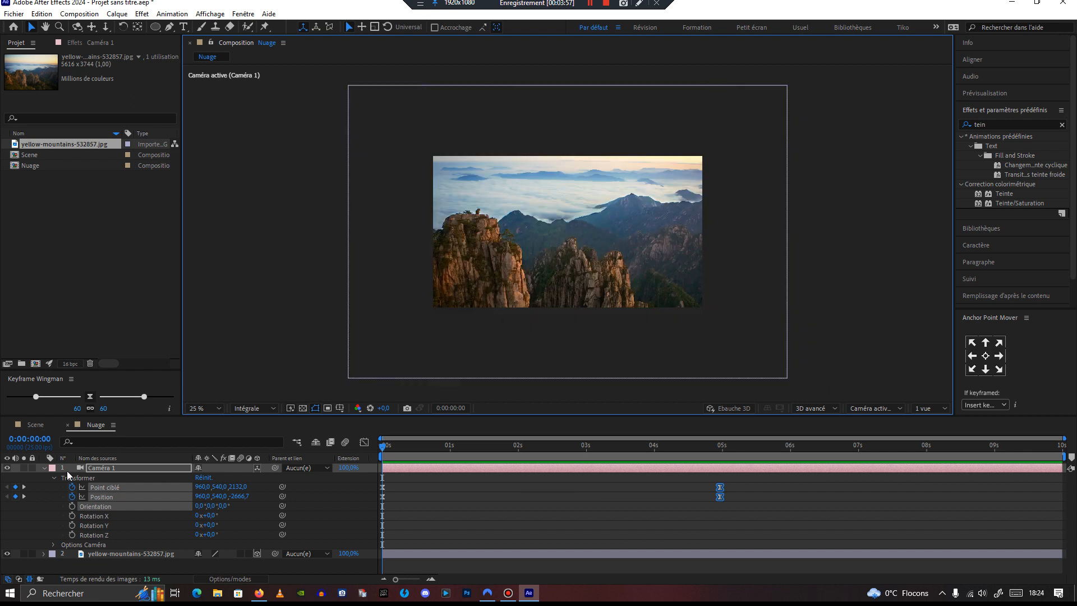
{"action": "left_click", "coordinate": [44, 468]}
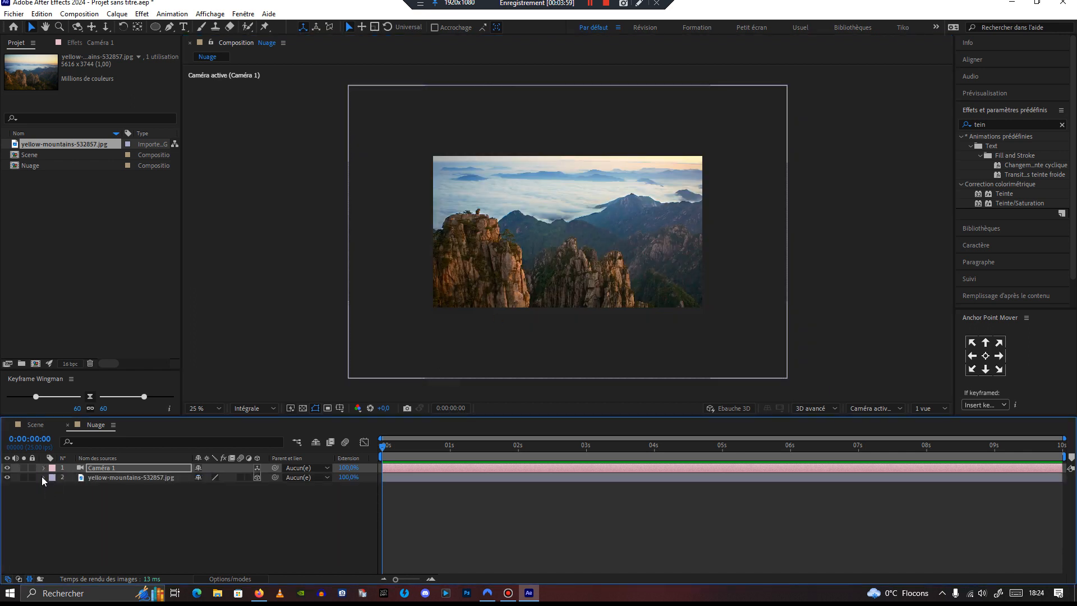
{"action": "left_click_drag", "start_coordinate": [7, 467], "coordinate": [7, 477]}
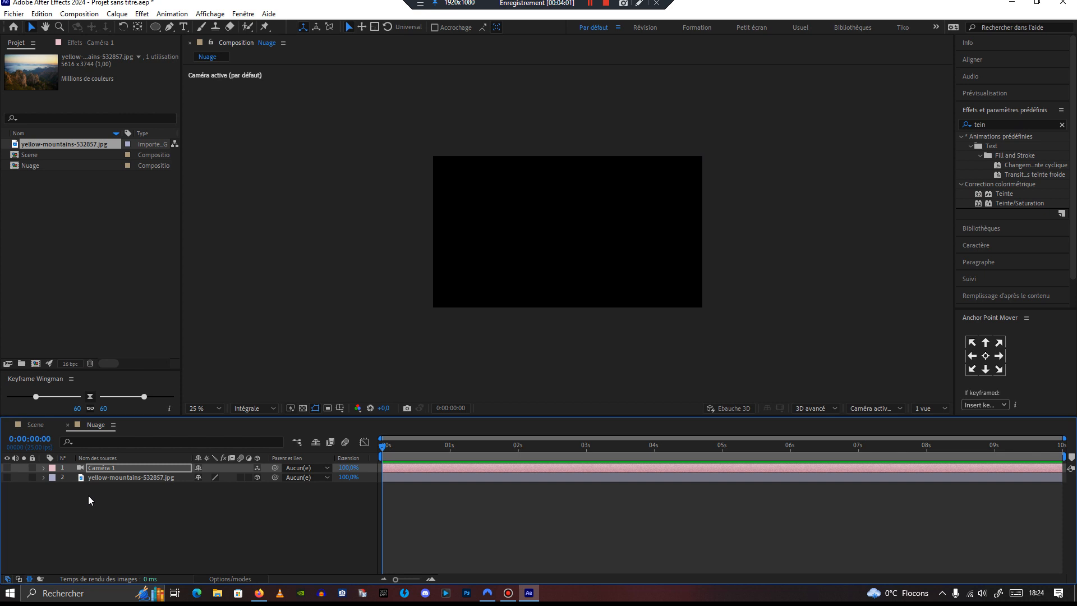
Step: Create a new solid layer named Nuage at composition size
{"action": "left_click", "coordinate": [117, 14]}
{"action": "mouse_move", "coordinate": [141, 26]}
{"action": "left_click", "coordinate": [375, 40]}
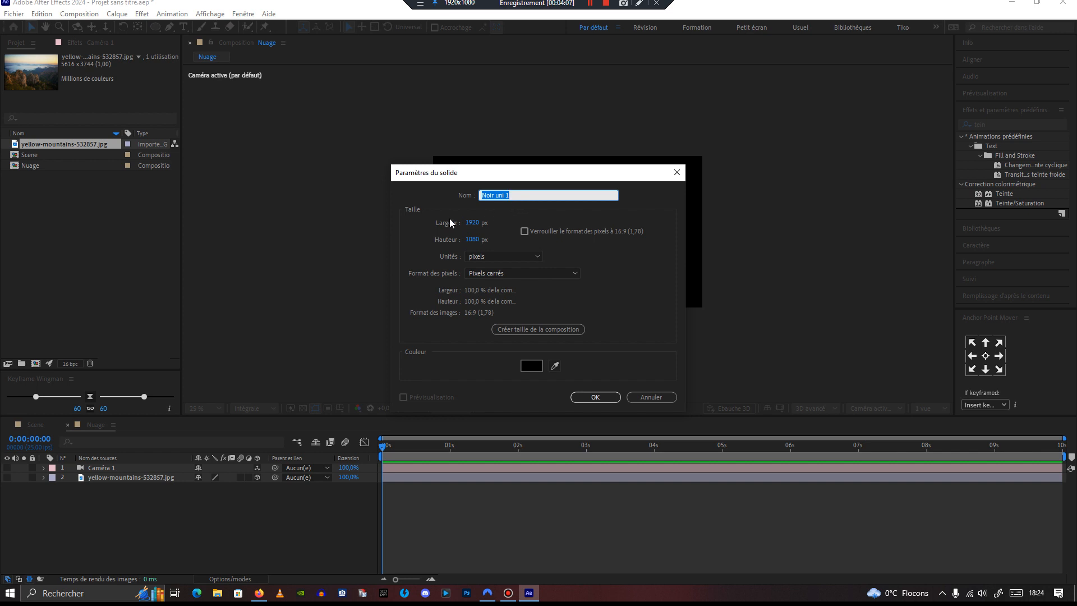
{"action": "type", "text": "Nuage"}
{"action": "left_click", "coordinate": [587, 395]}
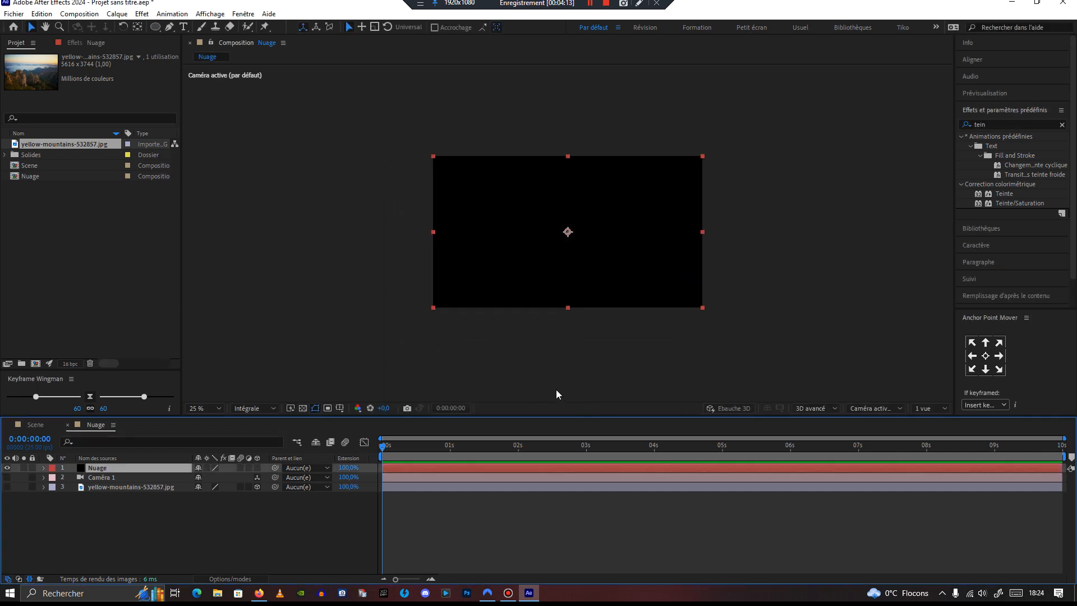
Step: Search the effects for "rempli" and apply the Remplir effect to the Nuage solid
{"action": "left_click", "coordinate": [78, 44]}
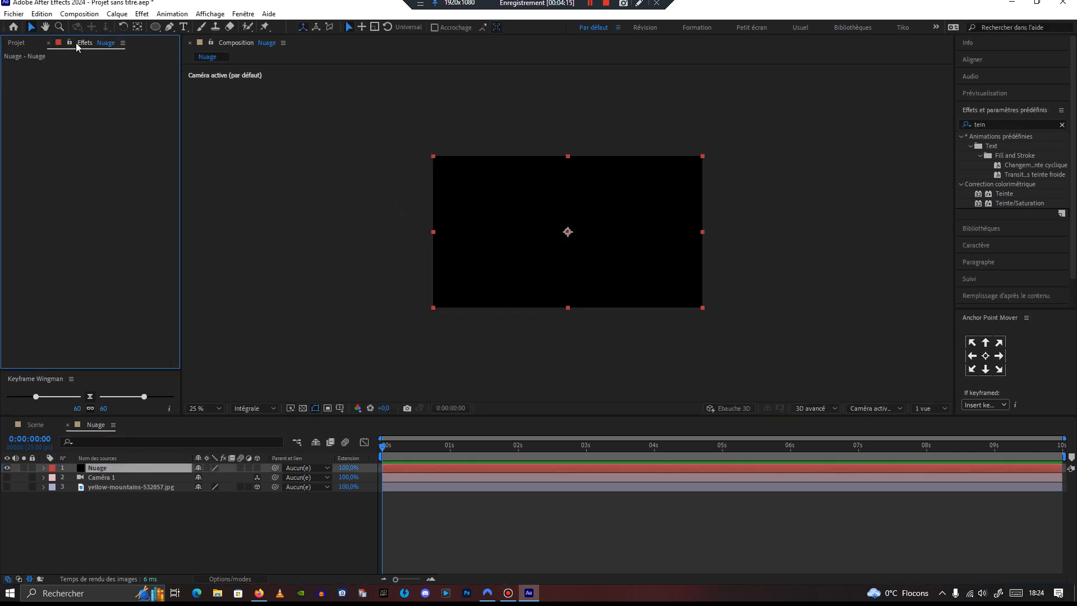
{"action": "left_click_drag", "start_coordinate": [998, 122], "coordinate": [955, 125]}
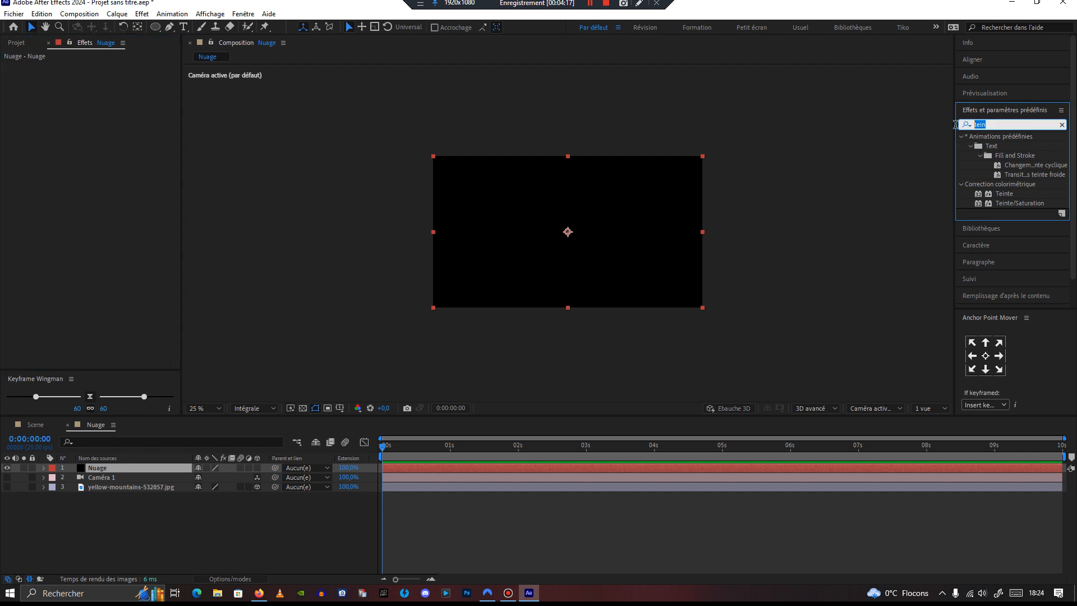
{"action": "type", "text": "rempli"}
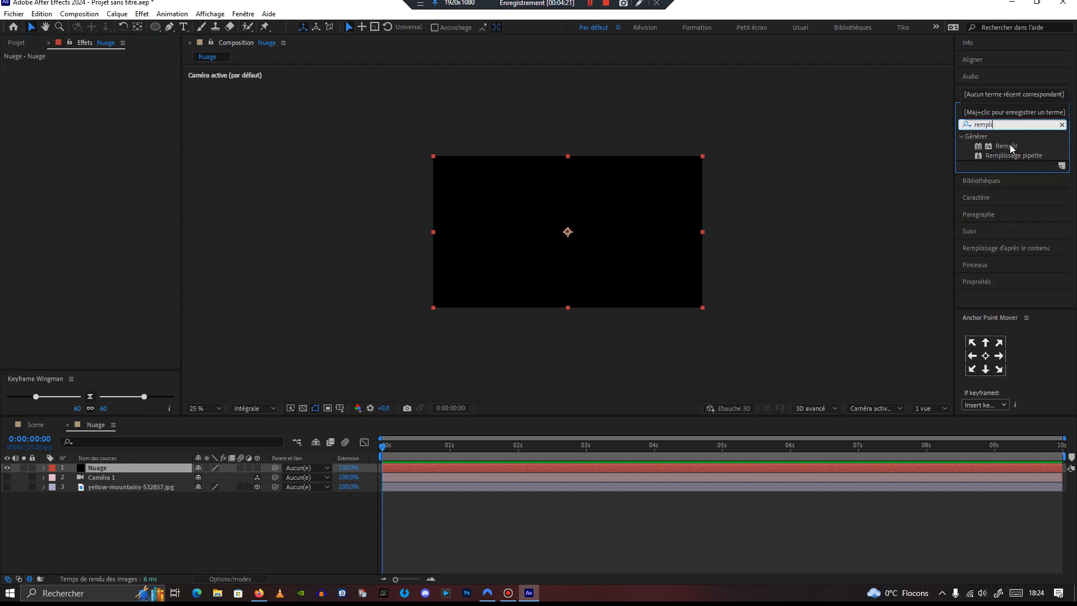
{"action": "double_click", "coordinate": [1007, 145]}
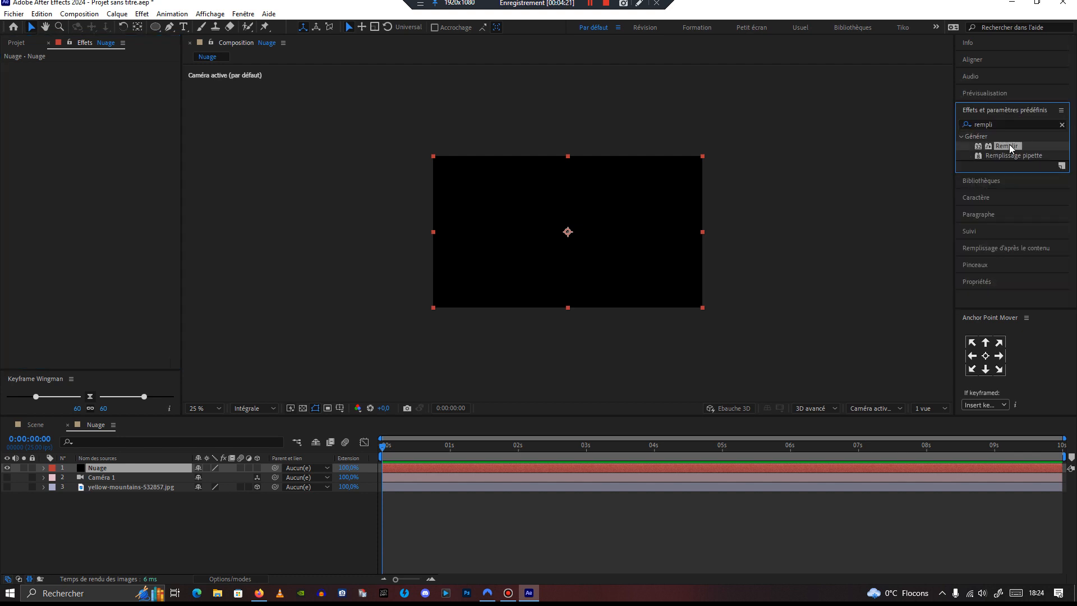
Step: Set the Remplir color to white (FFFFFF) and collapse the effect
{"action": "left_click", "coordinate": [105, 96]}
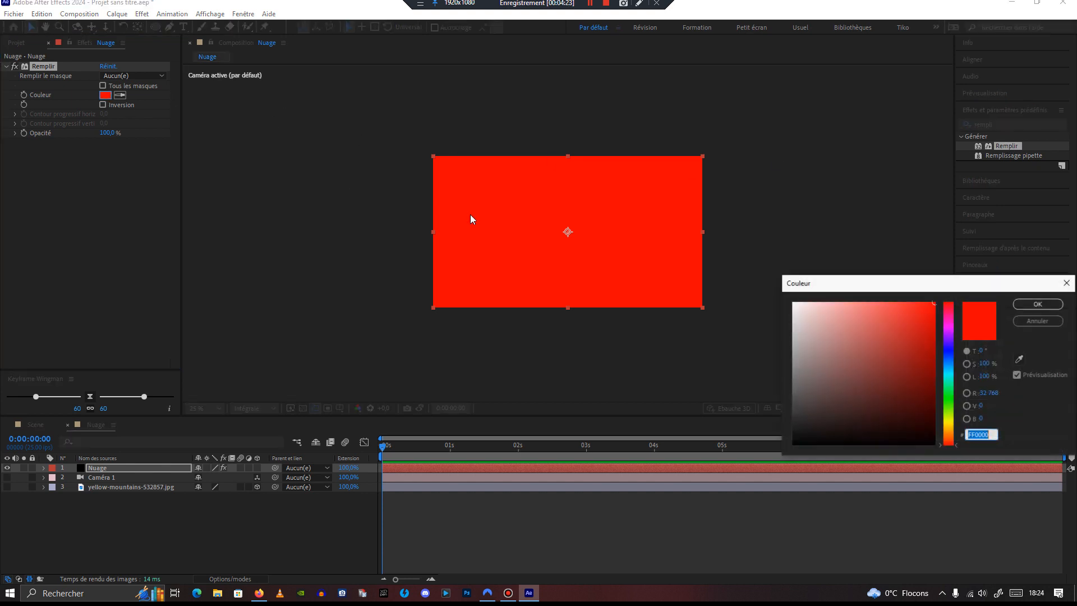
{"action": "left_click", "coordinate": [786, 302]}
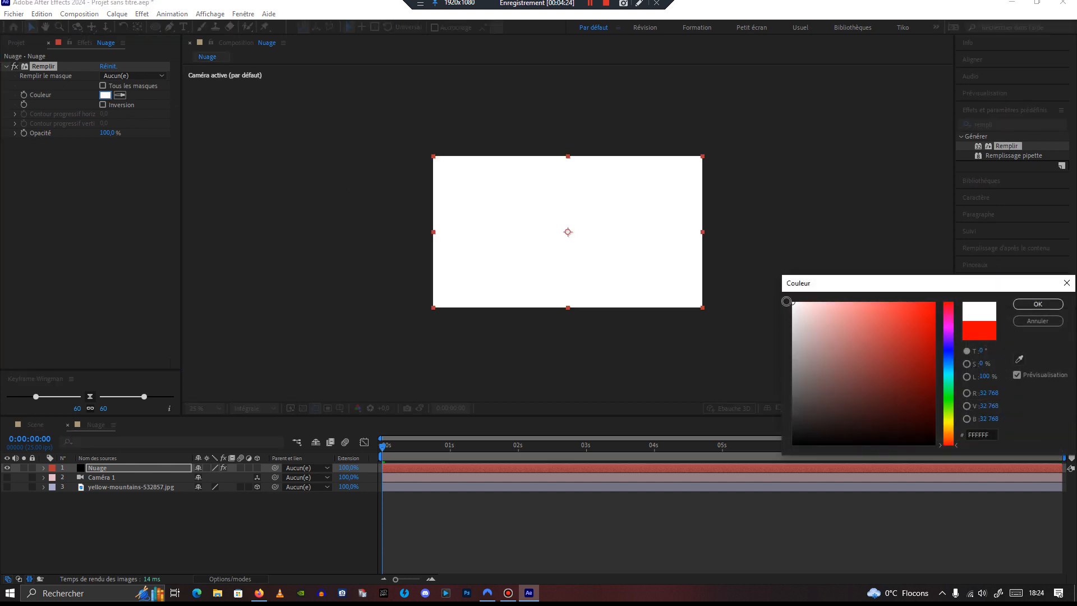
{"action": "left_click", "coordinate": [1023, 304]}
{"action": "left_click", "coordinate": [6, 67]}
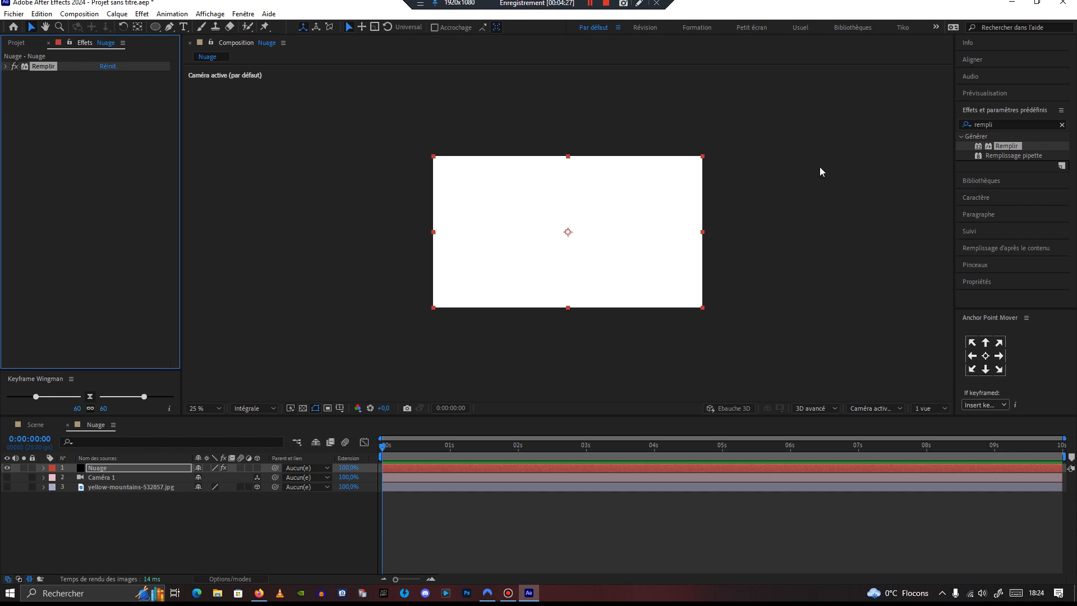
Step: Search the effects for "bruit" and apply Bruit fractal to the Nuage solid
{"action": "left_click", "coordinate": [1013, 123]}
{"action": "type", "text": "bruit"}
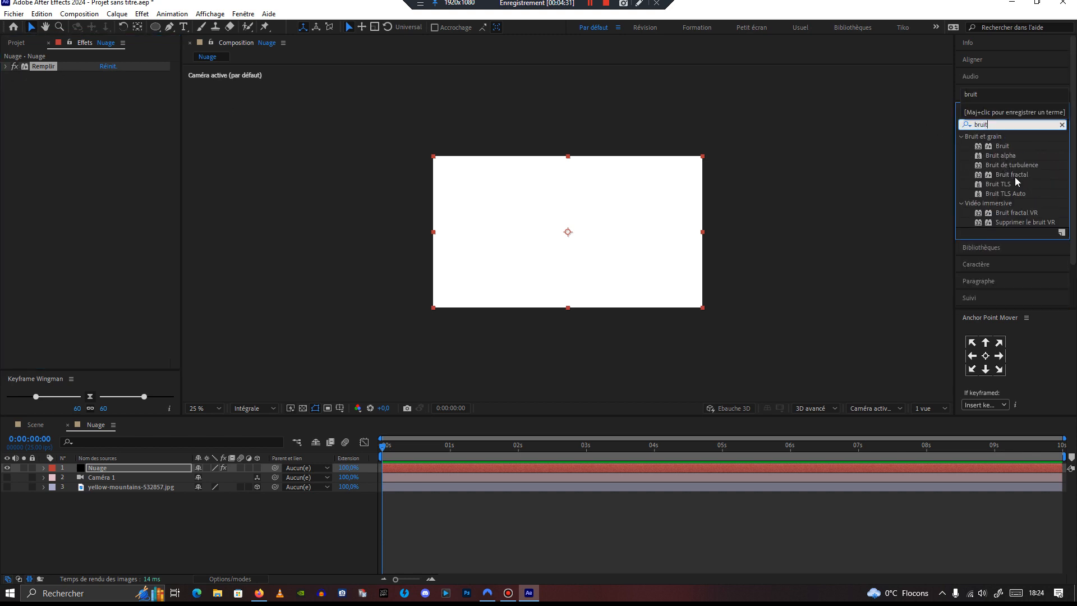
{"action": "double_click", "coordinate": [1013, 174]}
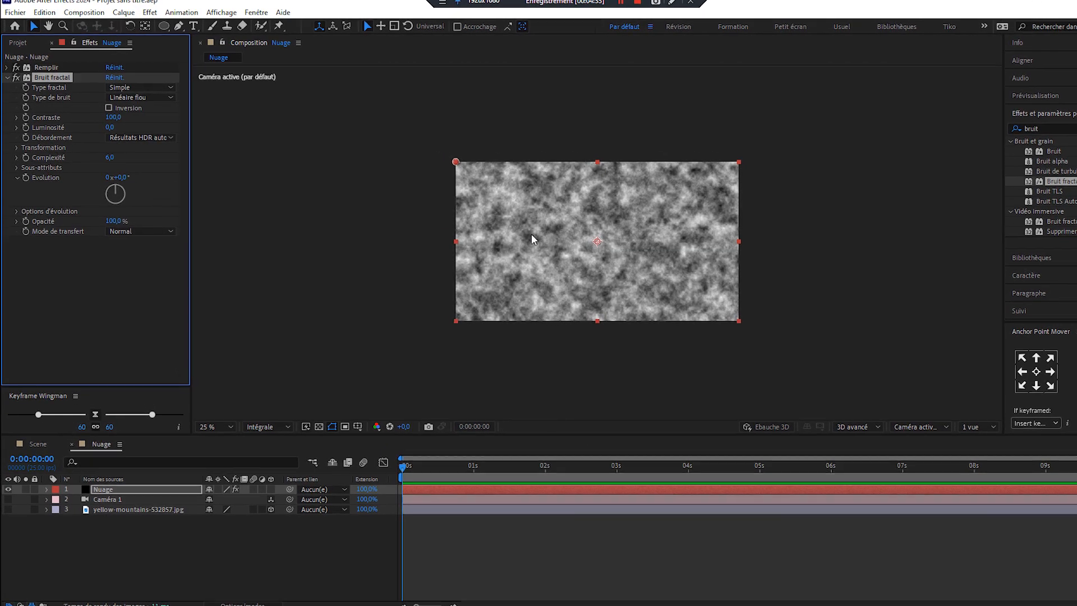
{"action": "scroll", "coordinate": [559, 247], "scroll_direction": "up", "scroll_amount": 1}
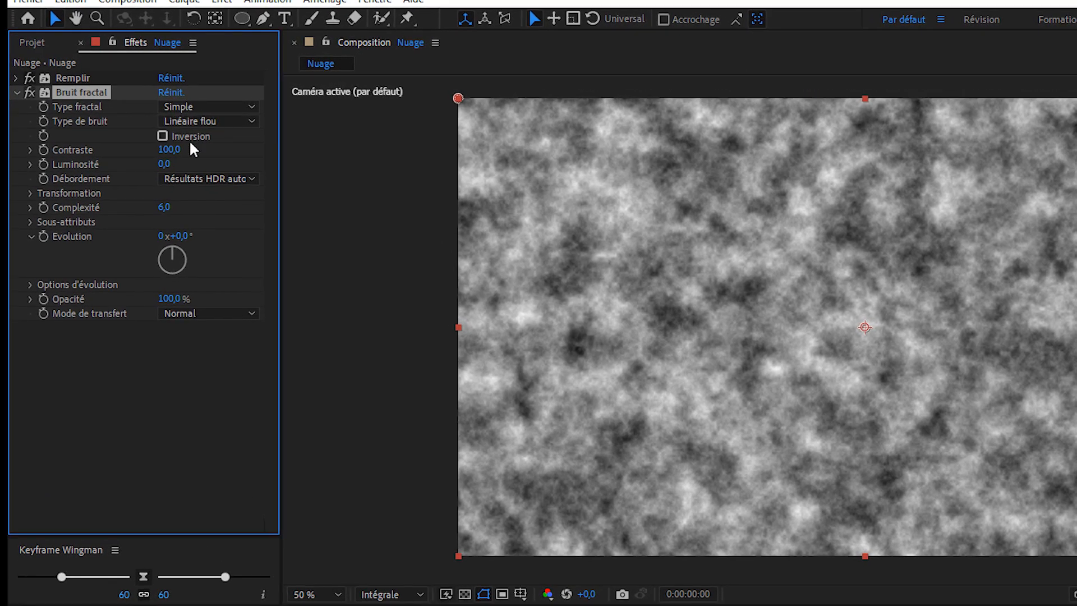
Step: Set Bruit fractal Contraste to 60, Luminosité to 33, and its Transformation Échelle to 376
{"action": "left_click_drag", "start_coordinate": [168, 149], "coordinate": [200, 174]}
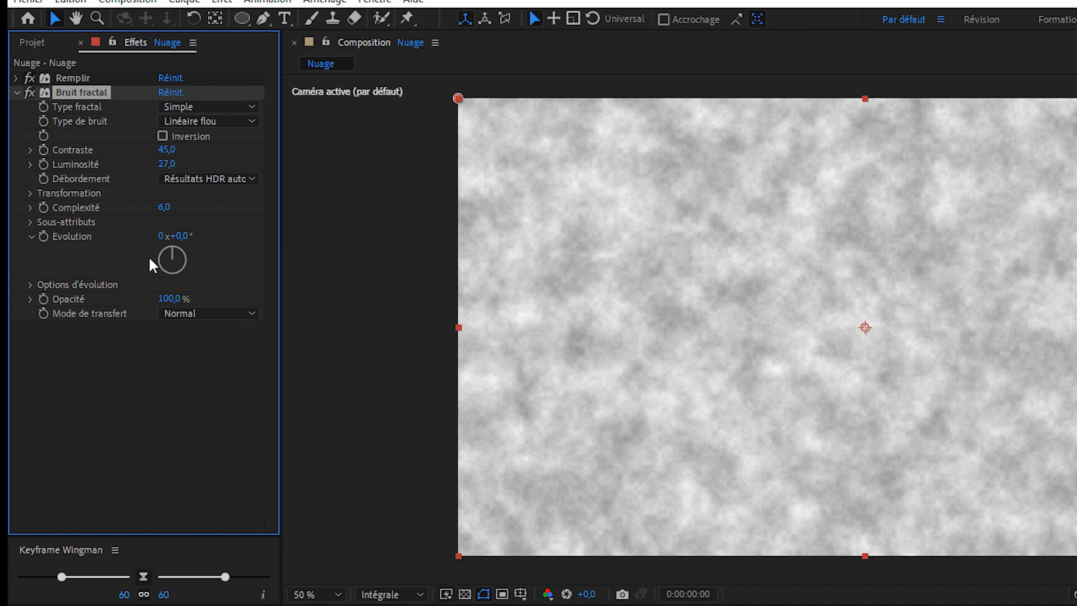
{"action": "left_click", "coordinate": [29, 193]}
{"action": "left_click_drag", "start_coordinate": [164, 241], "coordinate": [404, 244]}
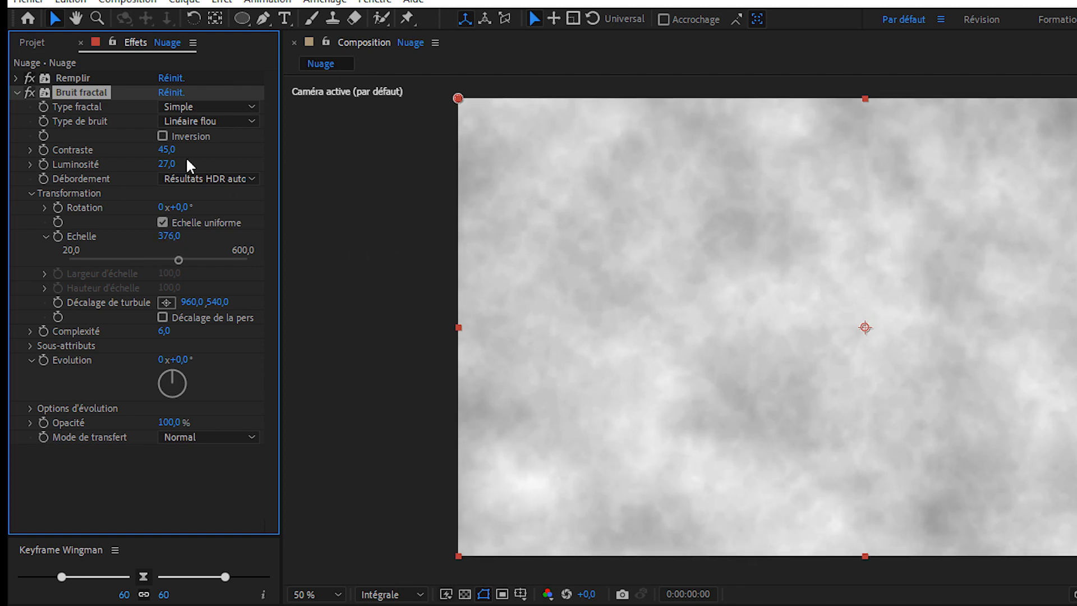
{"action": "left_click_drag", "start_coordinate": [173, 164], "coordinate": [209, 169]}
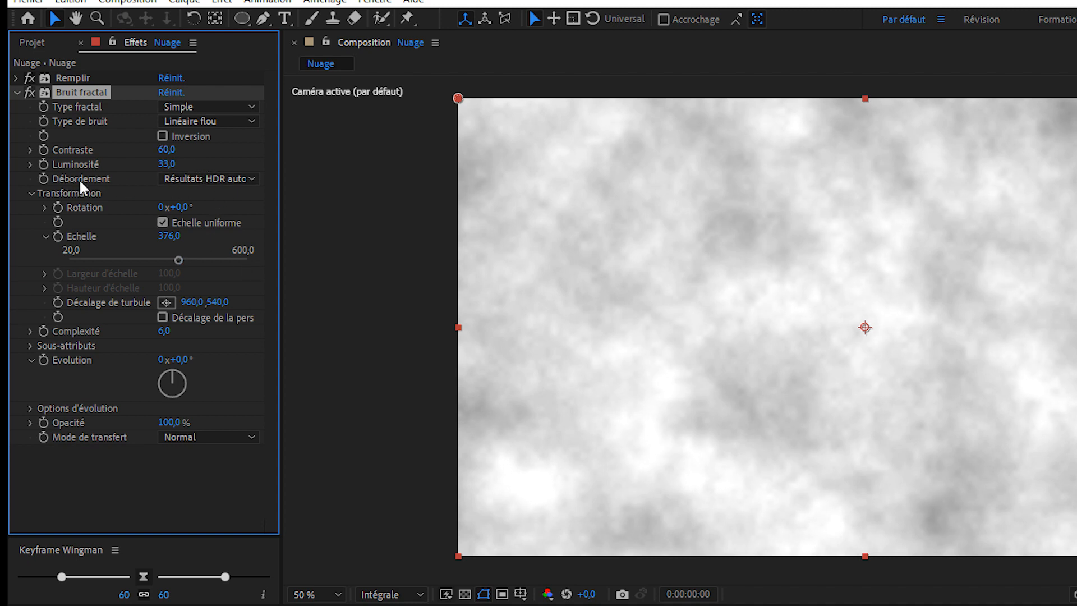
Step: Set Bruit fractal's Débordement to Écrêter and collapse the effect
{"action": "left_click", "coordinate": [211, 180]}
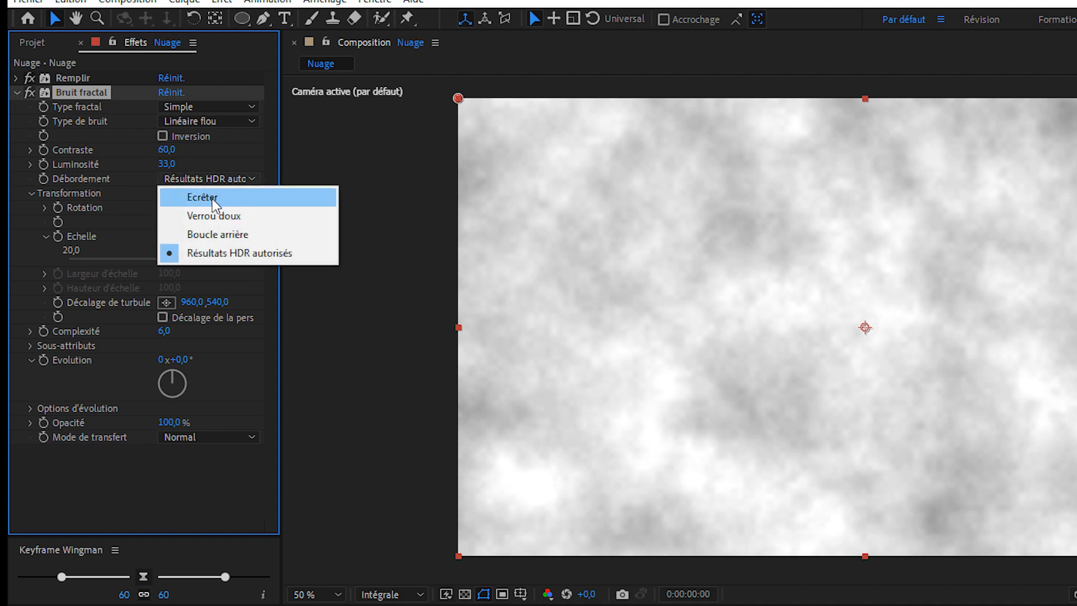
{"action": "left_click", "coordinate": [212, 199]}
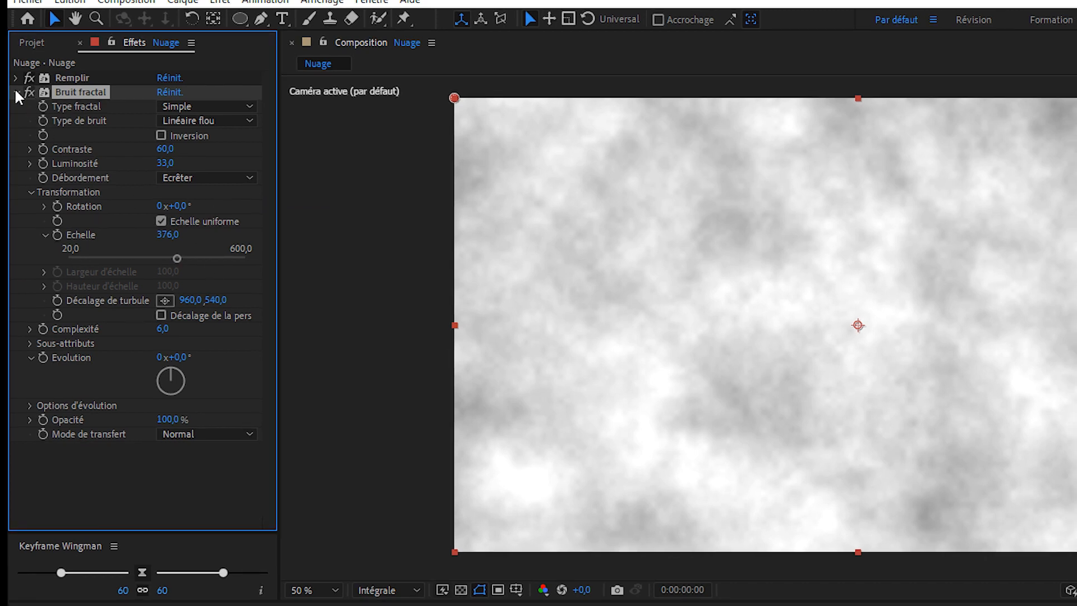
{"action": "left_click", "coordinate": [18, 92]}
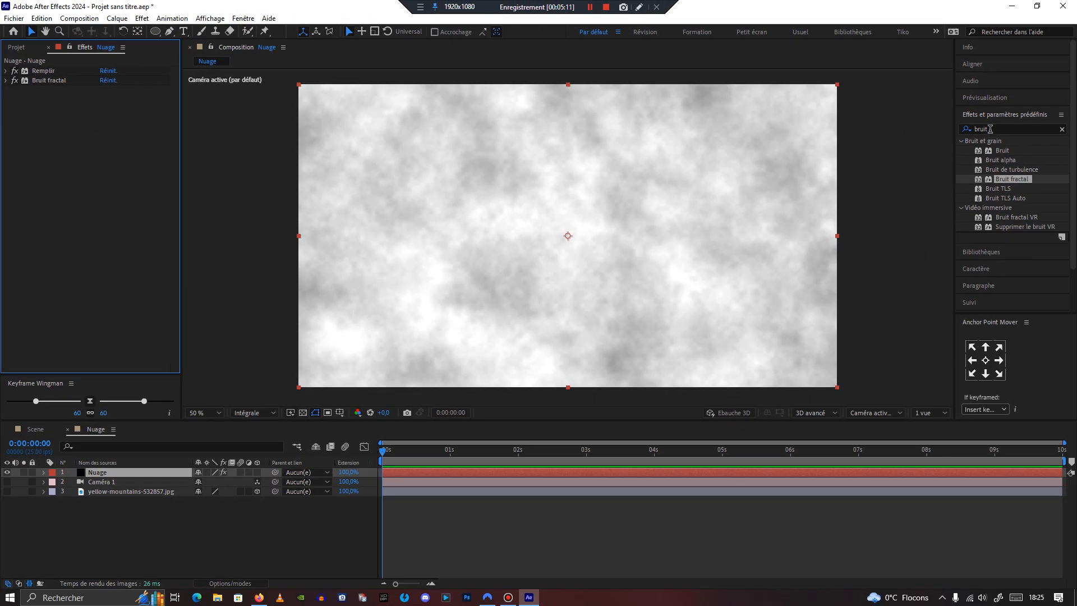
Step: Search the effects for "turb" and apply the Turbulences distortion effect to the Nuage solid
{"action": "left_click", "coordinate": [990, 128]}
{"action": "type", "text": "turb"}
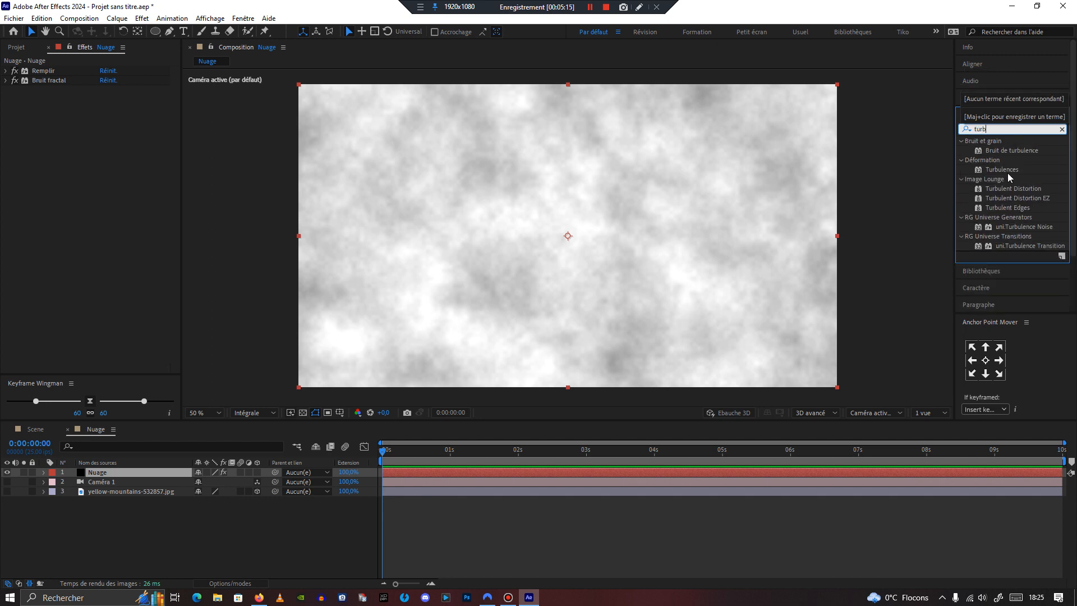
{"action": "double_click", "coordinate": [998, 170]}
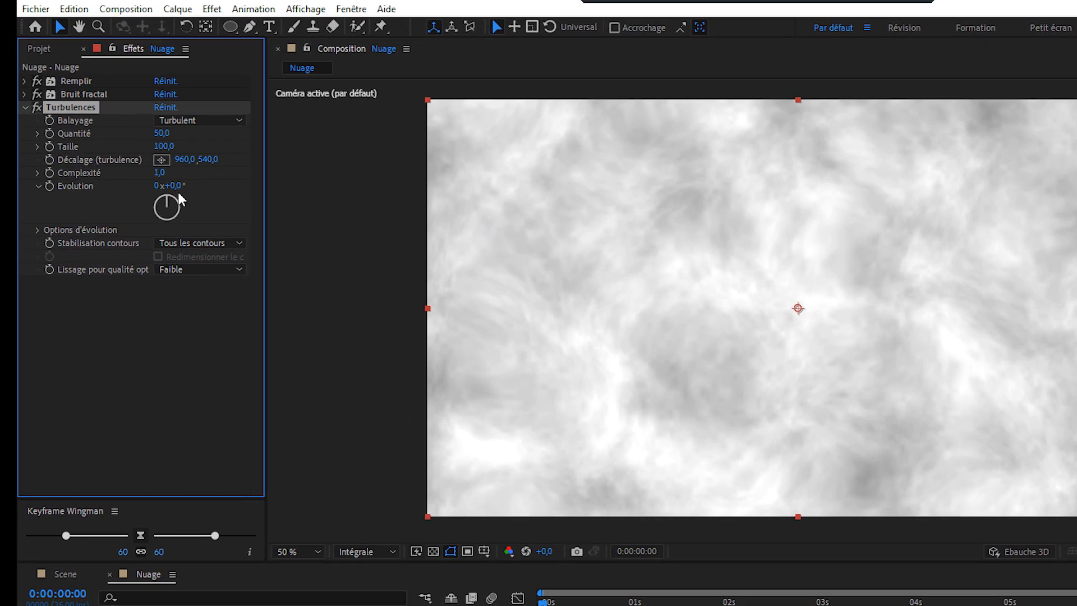
Step: Set the Turbulences Taille to 440
{"action": "left_click_drag", "start_coordinate": [112, 147], "coordinate": [142, 152]}
{"action": "mouse_move", "coordinate": [235, 209]}
{"action": "left_mouse_down"}
{"action": "mouse_move", "coordinate": [320, 212]}
{"action": "mouse_move", "coordinate": [224, 217]}
{"action": "left_mouse_up"}
{"action": "left_click", "coordinate": [200, 199]}
{"action": "type", "text": "0"}
{"action": "left_click", "coordinate": [263, 211]}
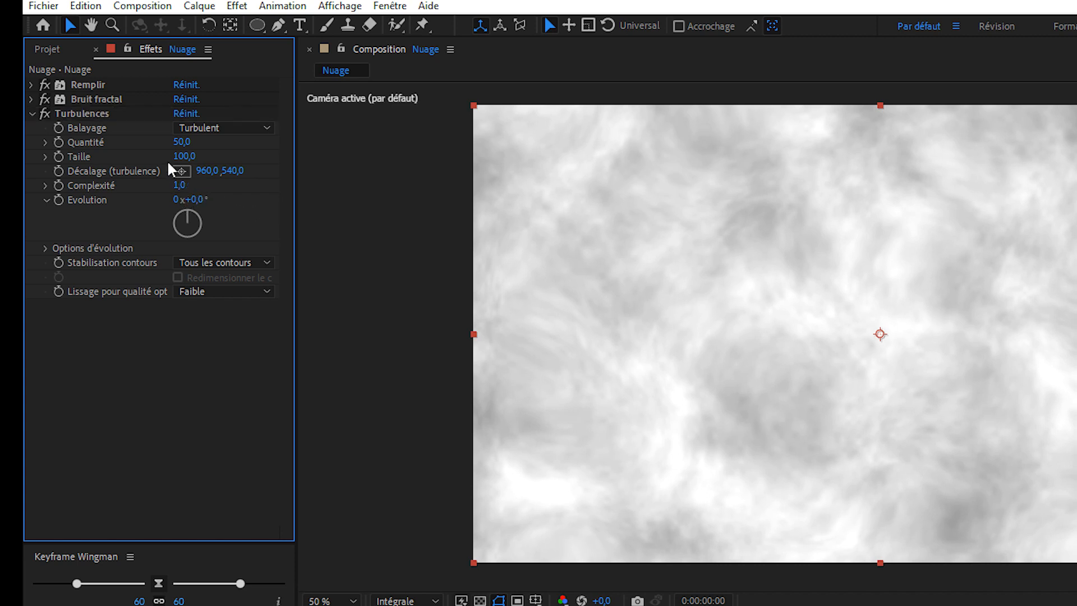
{"action": "left_click_drag", "start_coordinate": [184, 158], "coordinate": [498, 183]}
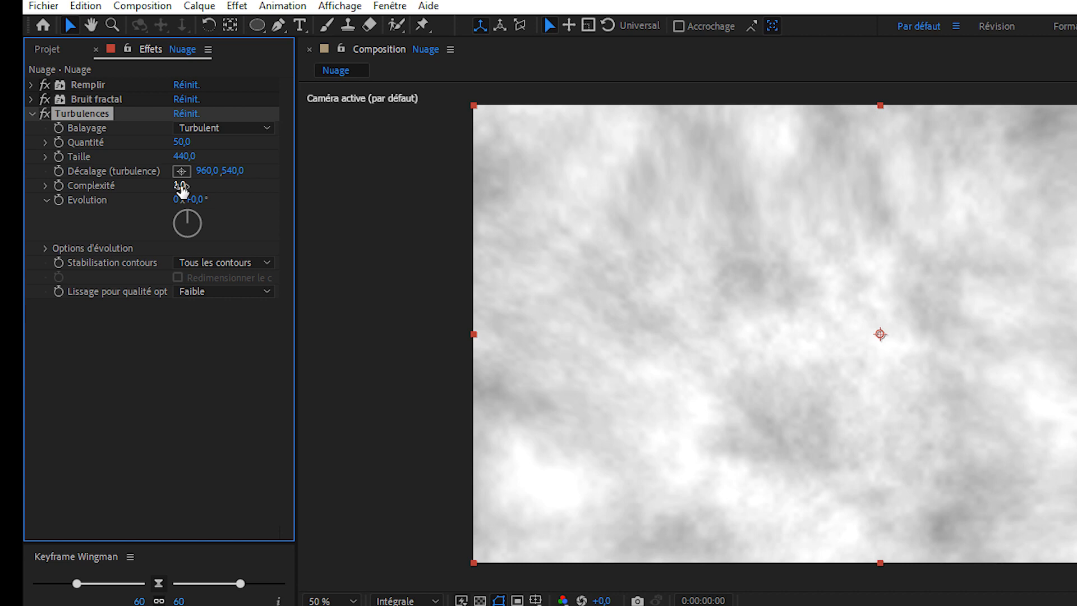
Step: Set the Turbulences Complexité to 10
{"action": "left_click", "coordinate": [180, 185]}
{"action": "type", "text": "9,1"}
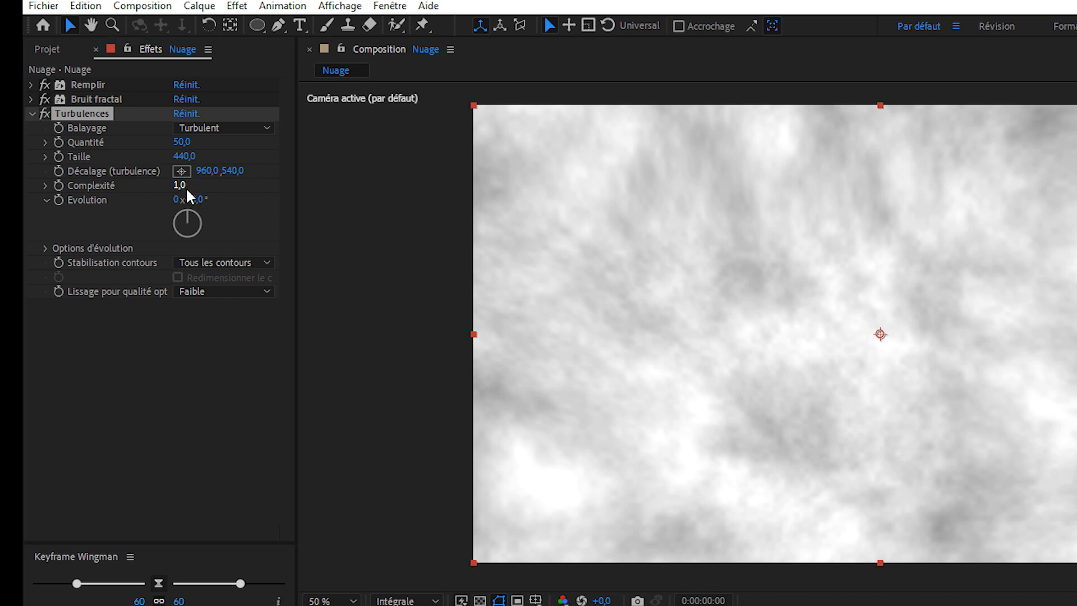
{"action": "key", "text": "Return"}
{"action": "left_click_drag", "start_coordinate": [955, 222], "coordinate": [1043, 226]}
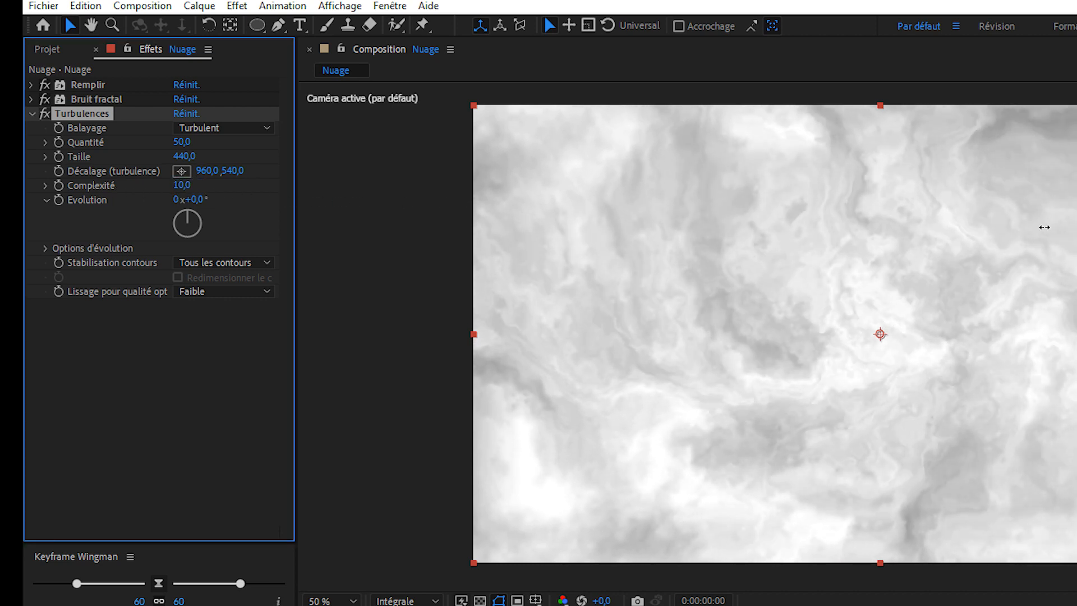
{"action": "scroll", "coordinate": [754, 318], "scroll_direction": "up", "scroll_amount": 2}
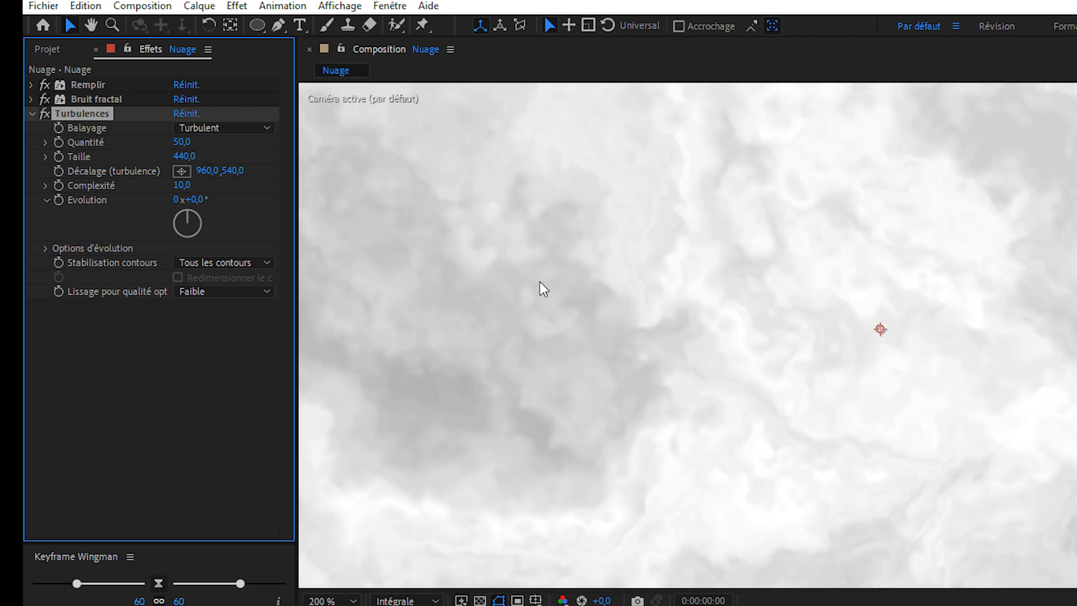
{"action": "scroll", "coordinate": [729, 360], "scroll_direction": "down", "scroll_amount": 2}
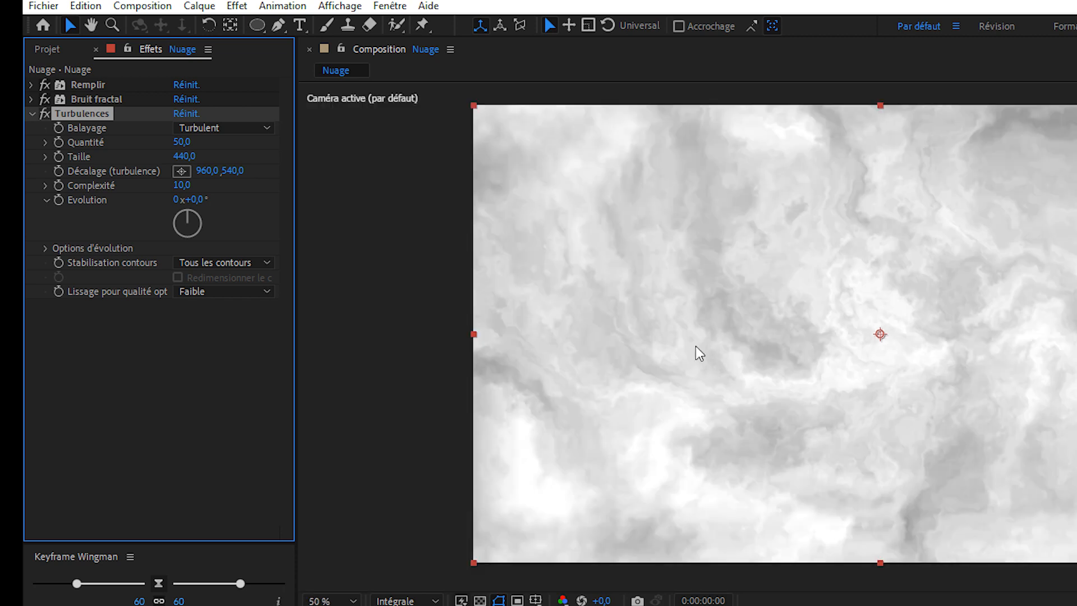
{"action": "left_click", "coordinate": [222, 352]}
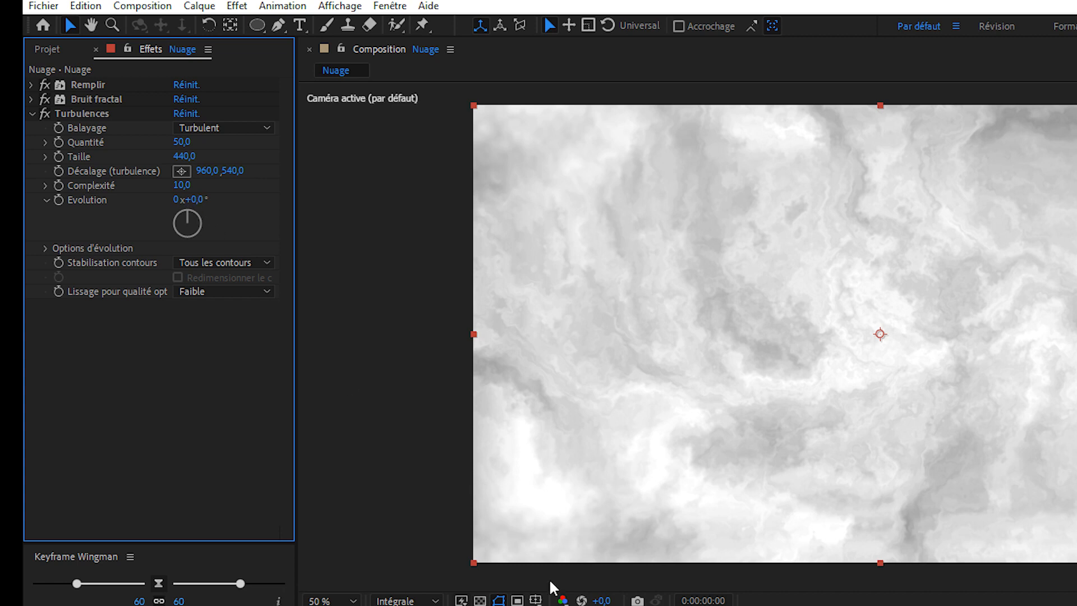
{"action": "left_click", "coordinate": [58, 199]}
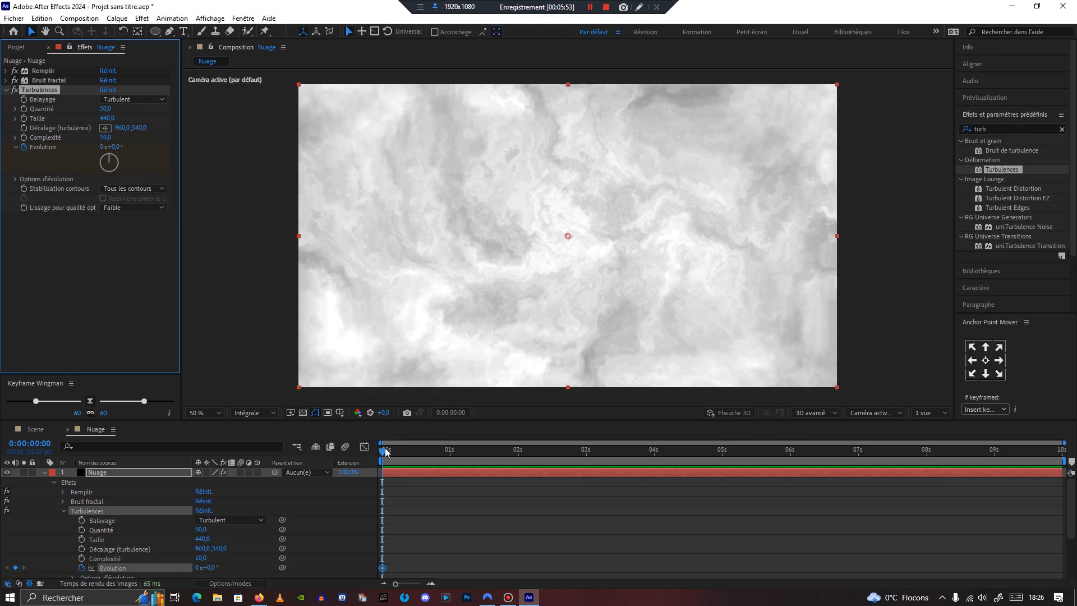
{"action": "left_click_drag", "start_coordinate": [385, 452], "coordinate": [790, 451]}
{"action": "left_click_drag", "start_coordinate": [119, 146], "coordinate": [809, 492]}
{"action": "left_click_drag", "start_coordinate": [790, 452], "coordinate": [381, 465]}
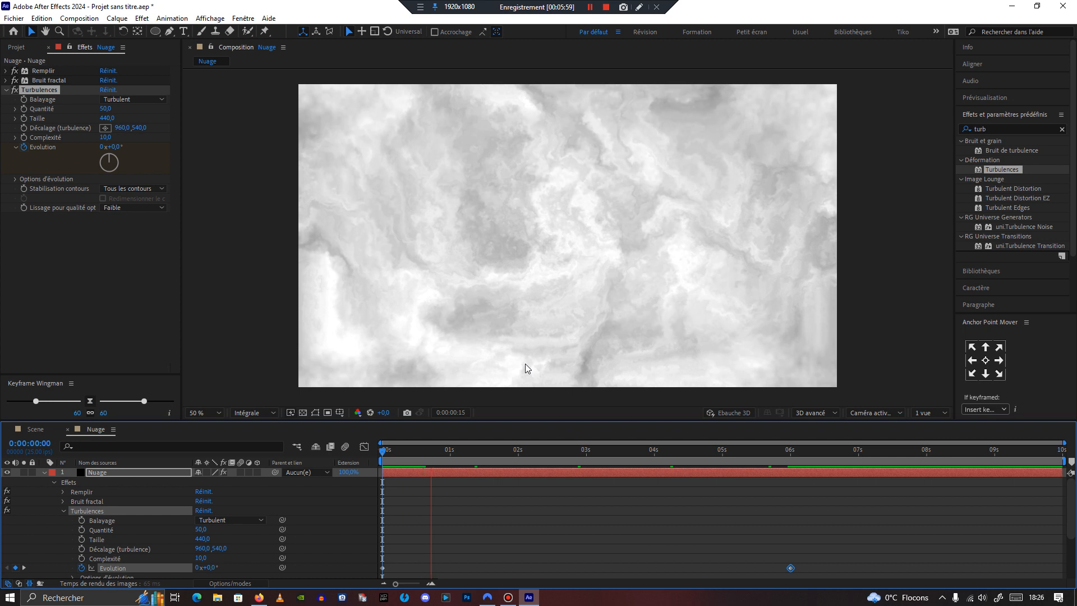
{"action": "key", "text": "space"}
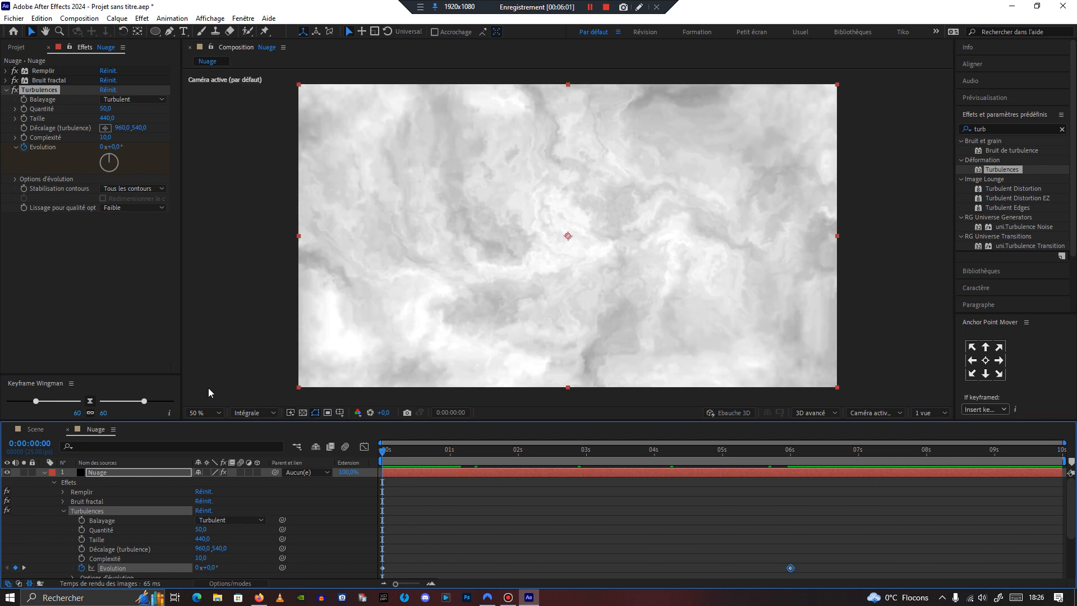
{"action": "left_click", "coordinate": [24, 147]}
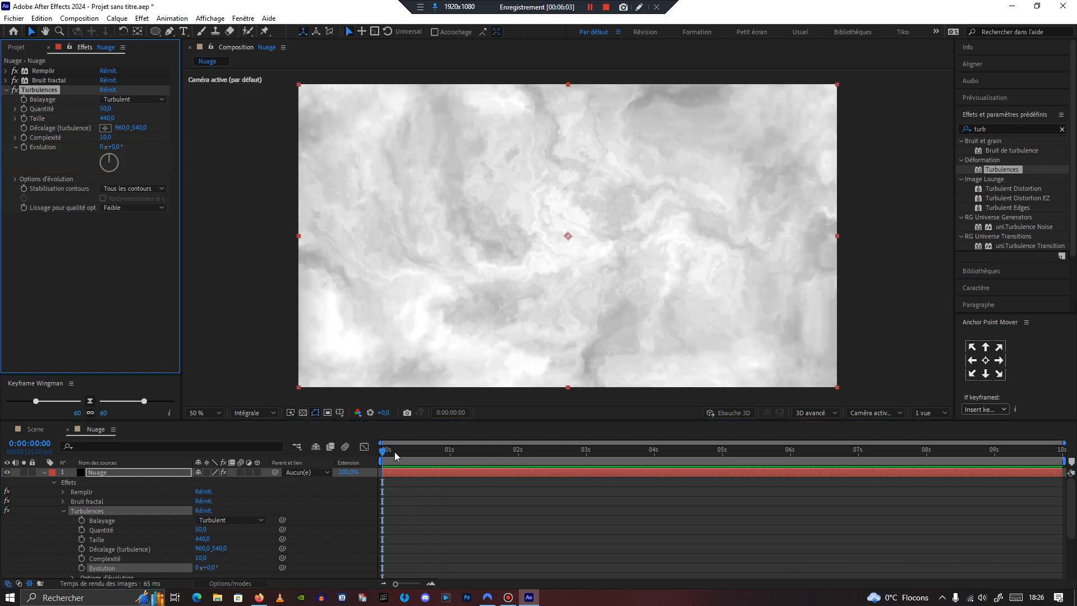
Step: Add the expression time*-20 to the Turbulences Evolution property and preview the animated clouds from the start
{"action": "left_click", "coordinate": [377, 450]}
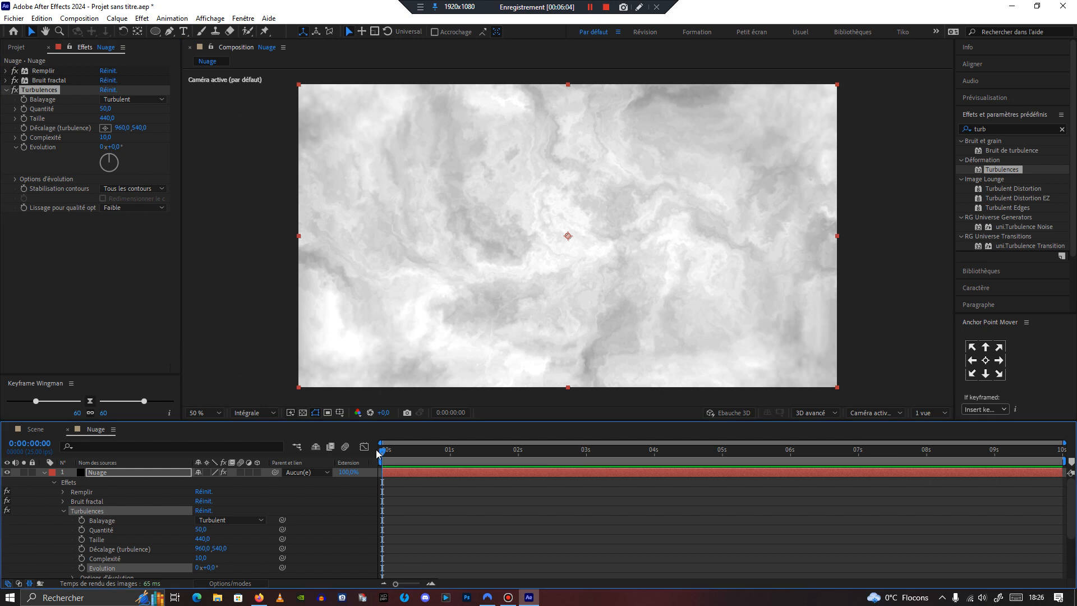
{"action": "left_click", "coordinate": [23, 147], "text": "alt"}
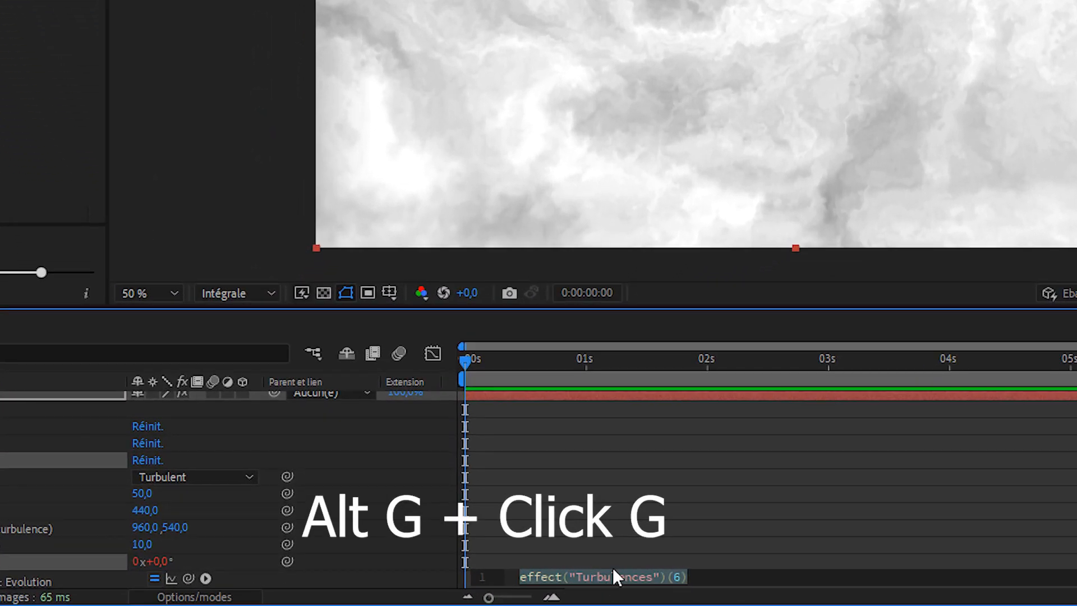
{"action": "scroll", "coordinate": [594, 555], "scroll_direction": "down", "scroll_amount": 2}
{"action": "left_click", "coordinate": [569, 528]}
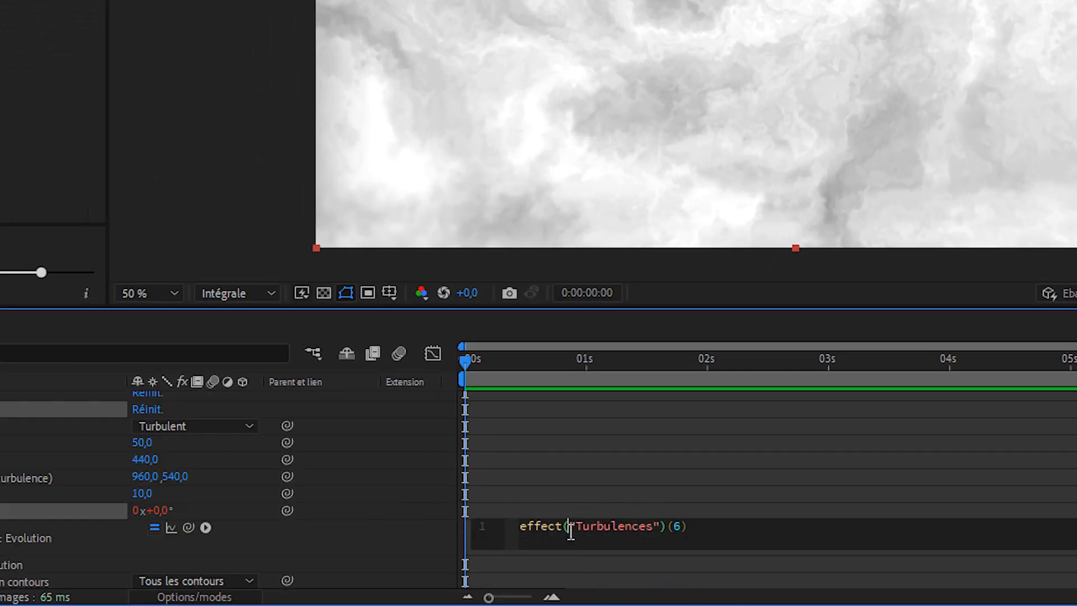
{"action": "key", "text": "ctrl+a"}
{"action": "type", "text": "t"}
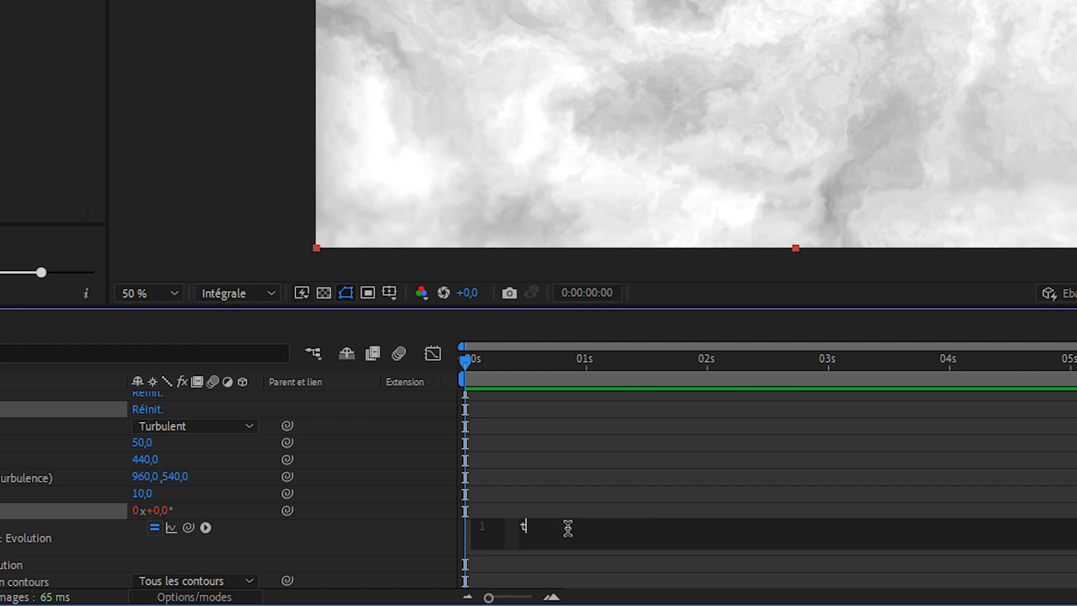
{"action": "type", "text": "ime"}
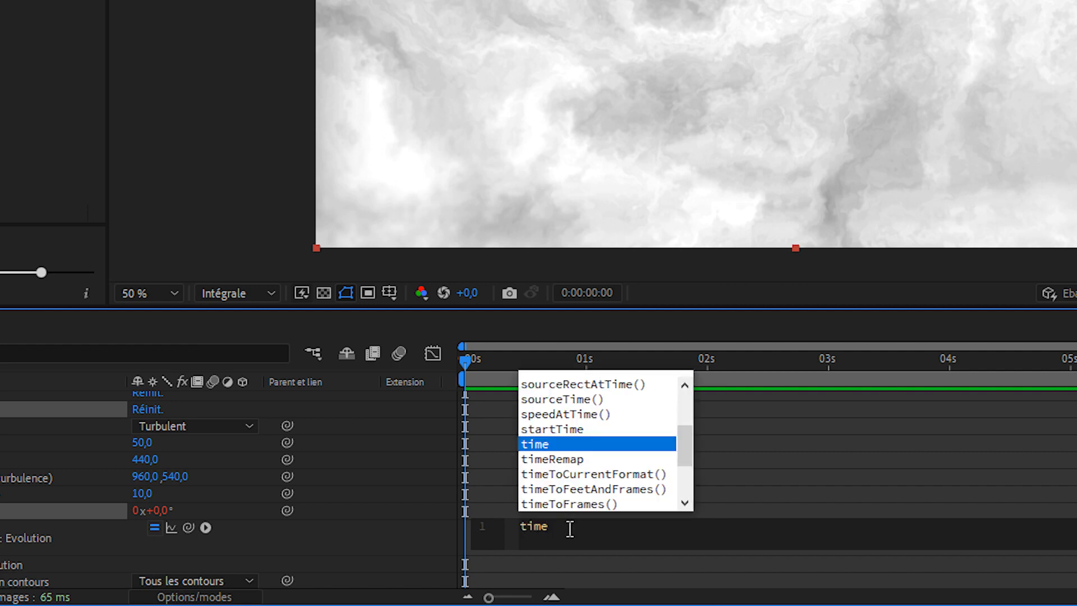
{"action": "type", "text": "*"}
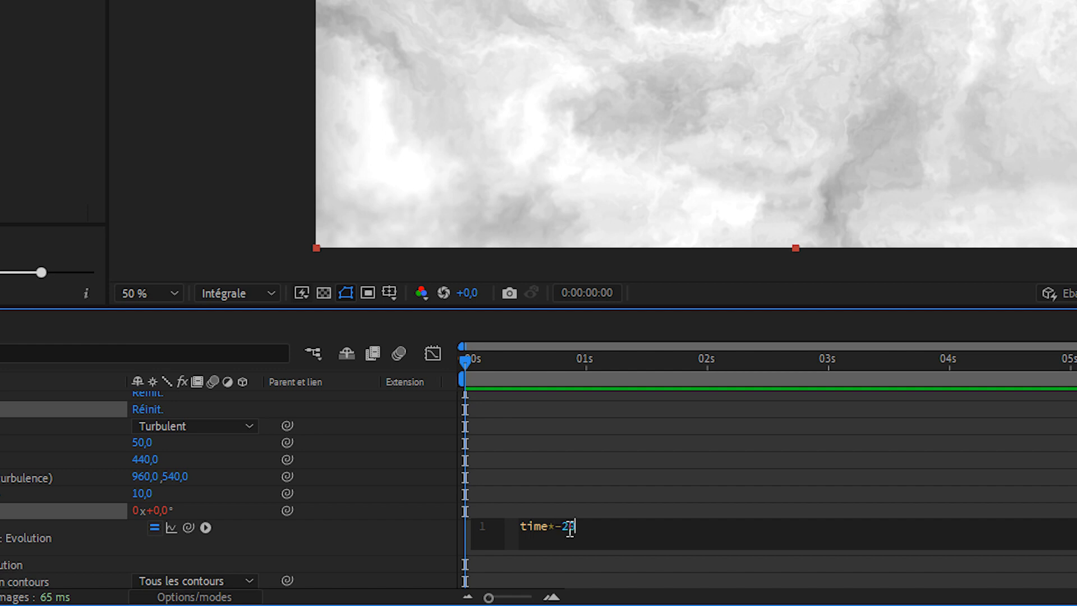
{"action": "left_click", "coordinate": [625, 379]}
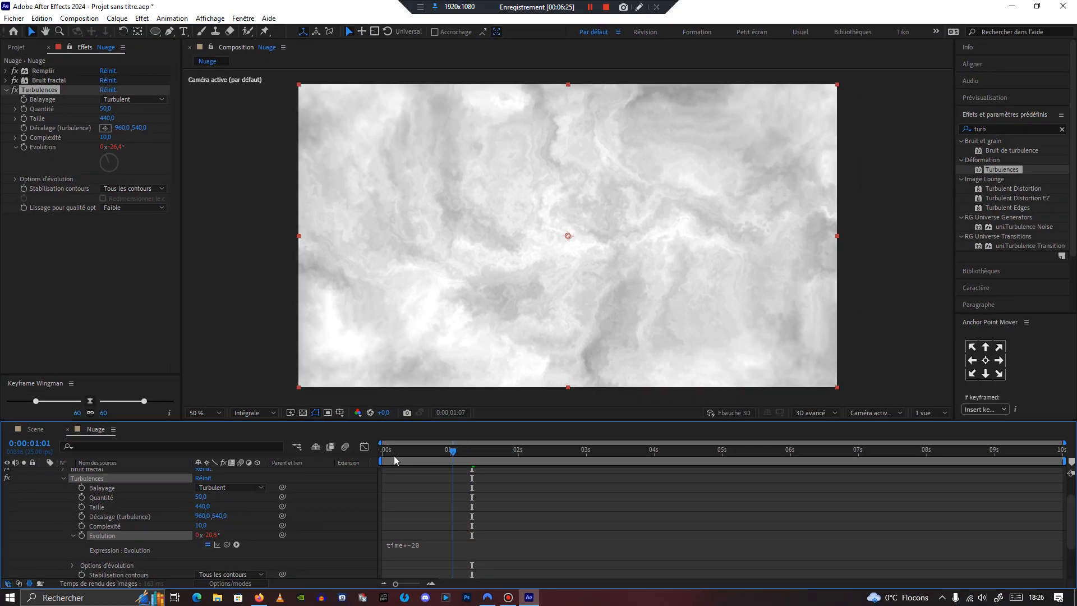
{"action": "left_click_drag", "start_coordinate": [393, 455], "coordinate": [377, 454]}
{"action": "key", "text": "space"}
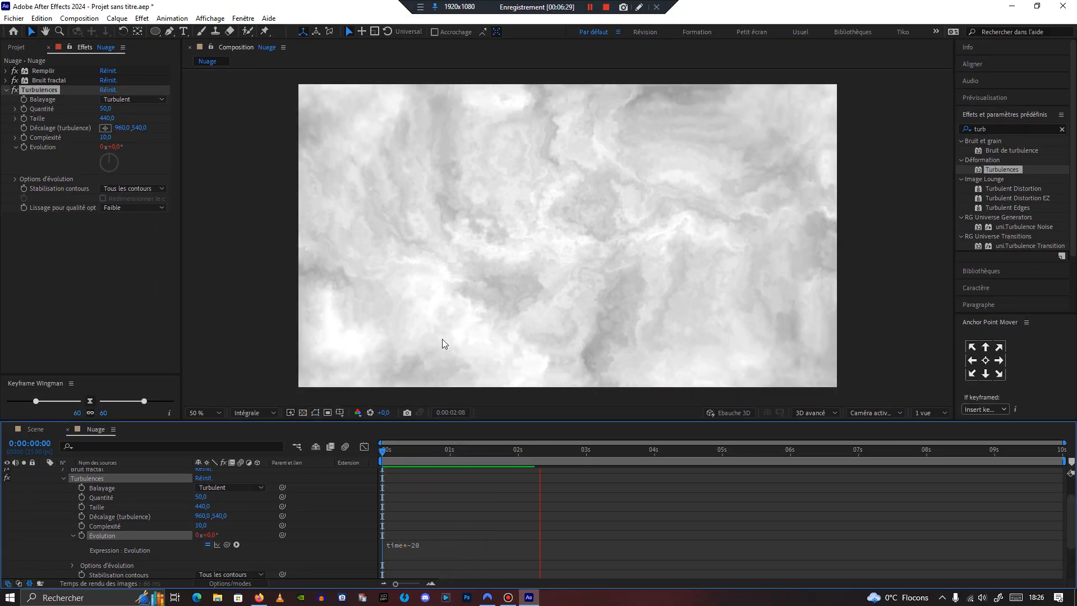
{"action": "key", "text": "space"}
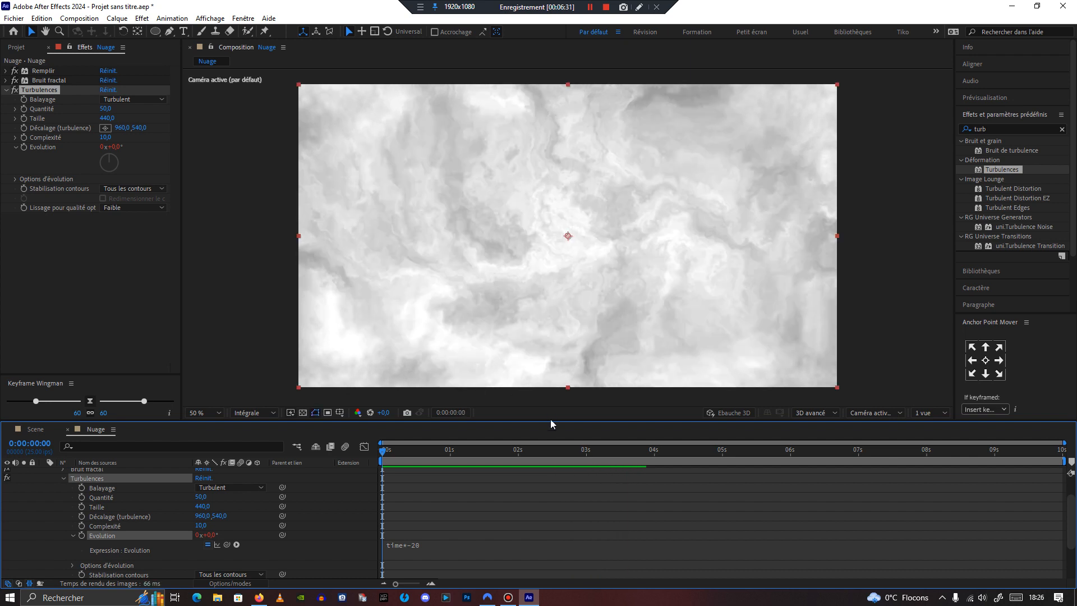
Step: Return to the start and collapse the Nuage layer's properties and the Turbulences effect
{"action": "left_click_drag", "start_coordinate": [384, 451], "coordinate": [348, 463]}
{"action": "scroll", "coordinate": [56, 478], "scroll_direction": "up", "scroll_amount": 1}
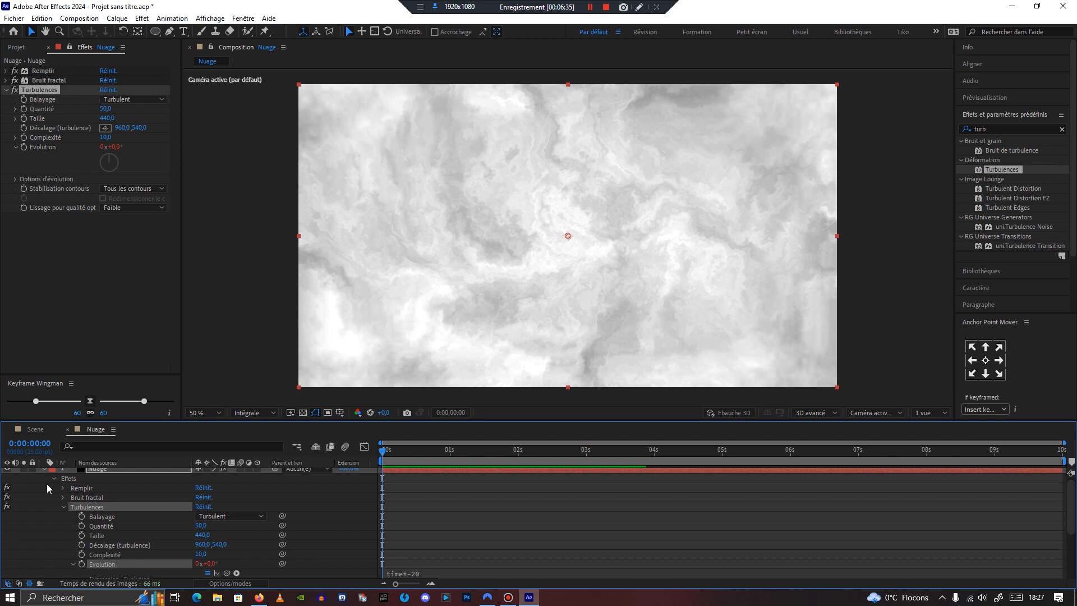
{"action": "scroll", "coordinate": [46, 484], "scroll_direction": "up", "scroll_amount": 1}
{"action": "left_click", "coordinate": [43, 472]}
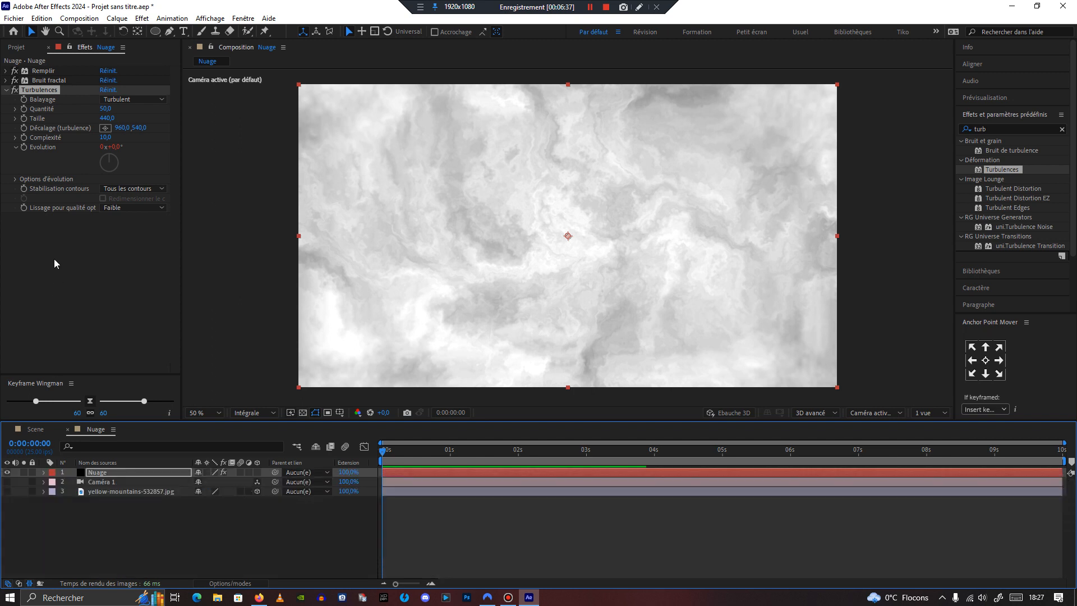
{"action": "left_click", "coordinate": [6, 90]}
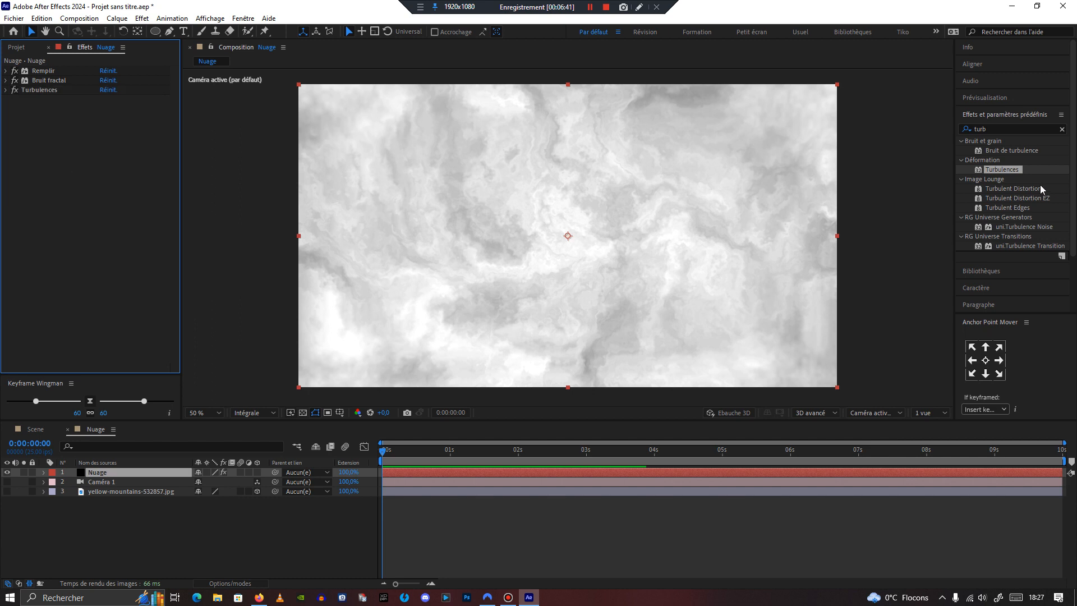
Step: Search the effects for "bis" and apply Biseau alpha to the Nuage solid
{"action": "left_click", "coordinate": [997, 126]}
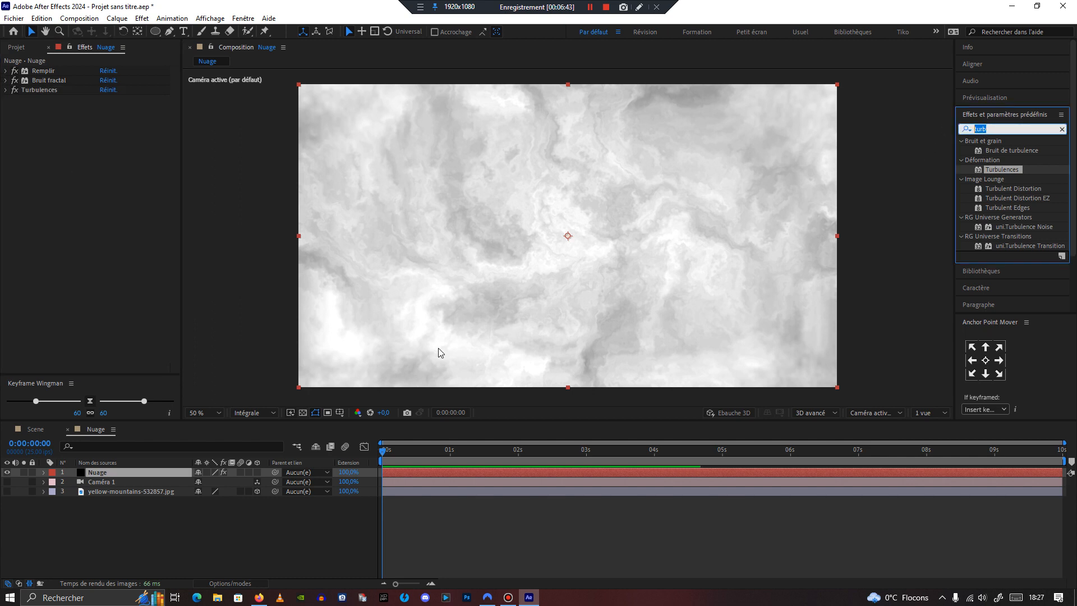
{"action": "type", "text": "bi"}
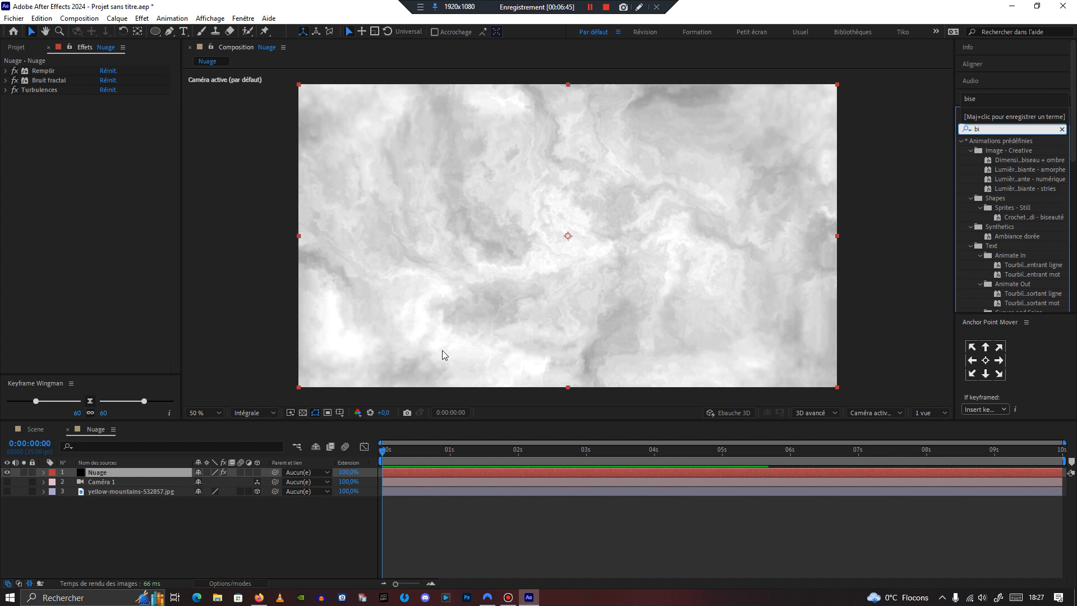
{"action": "type", "text": "s"}
{"action": "double_click", "coordinate": [993, 209]}
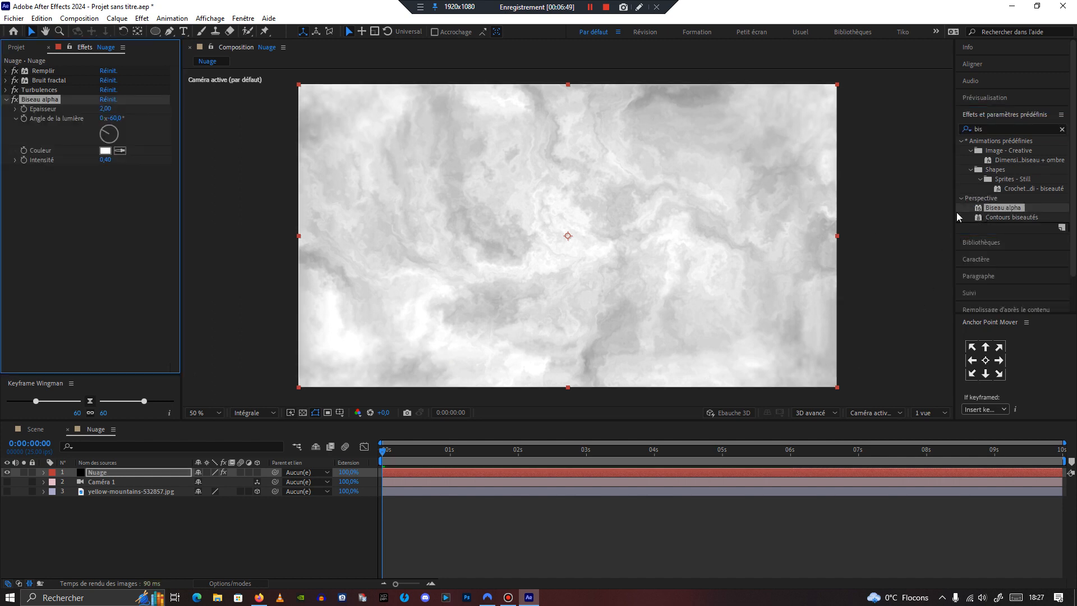
Step: Set the Biseau alpha Épaisseur to 20,20 and collapse the effect
{"action": "left_click_drag", "start_coordinate": [105, 110], "coordinate": [206, 115]}
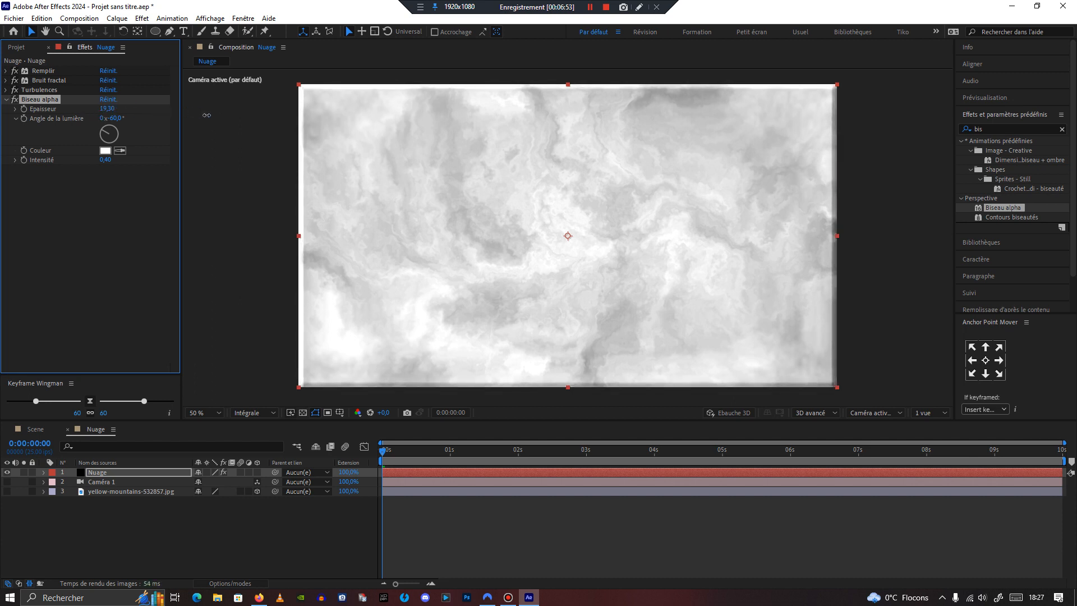
{"action": "left_click", "coordinate": [118, 119]}
{"action": "key", "text": "Return"}
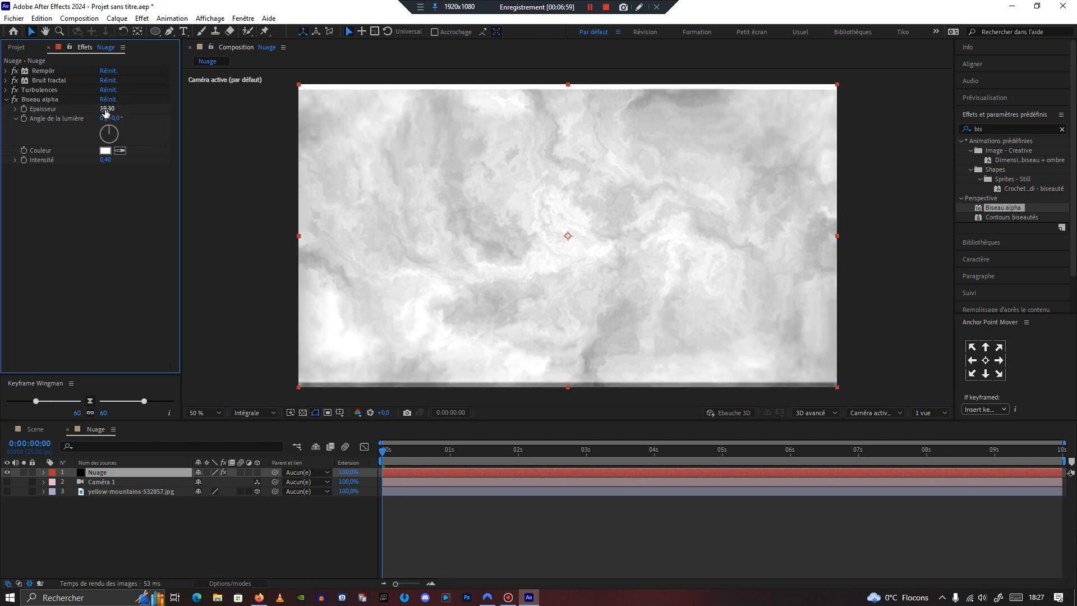
{"action": "left_click_drag", "start_coordinate": [108, 109], "coordinate": [110, 110]}
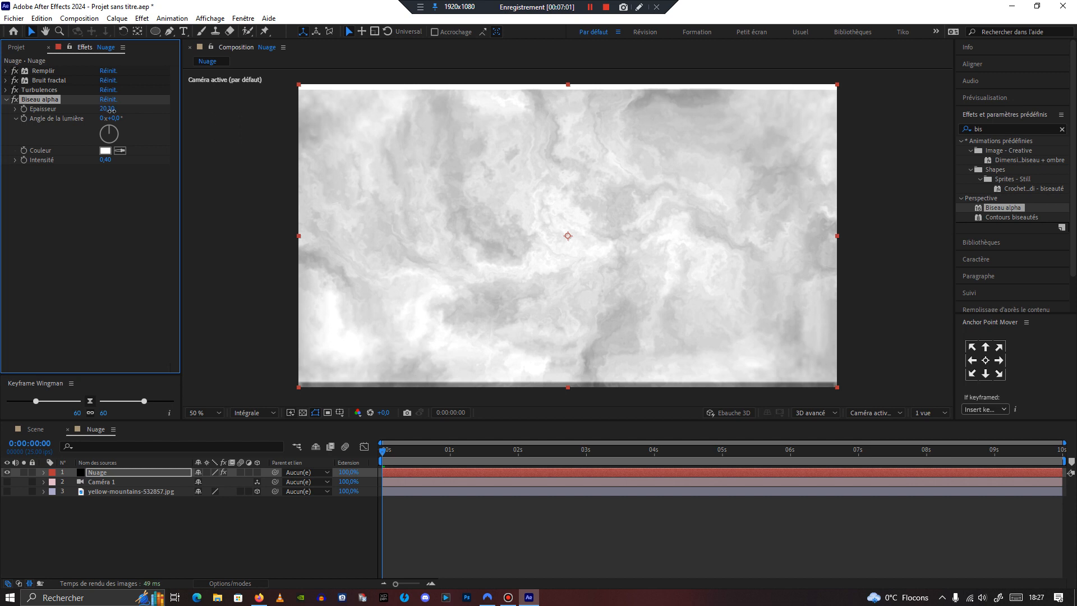
{"action": "left_click", "coordinate": [6, 100]}
{"action": "left_click", "coordinate": [59, 163]}
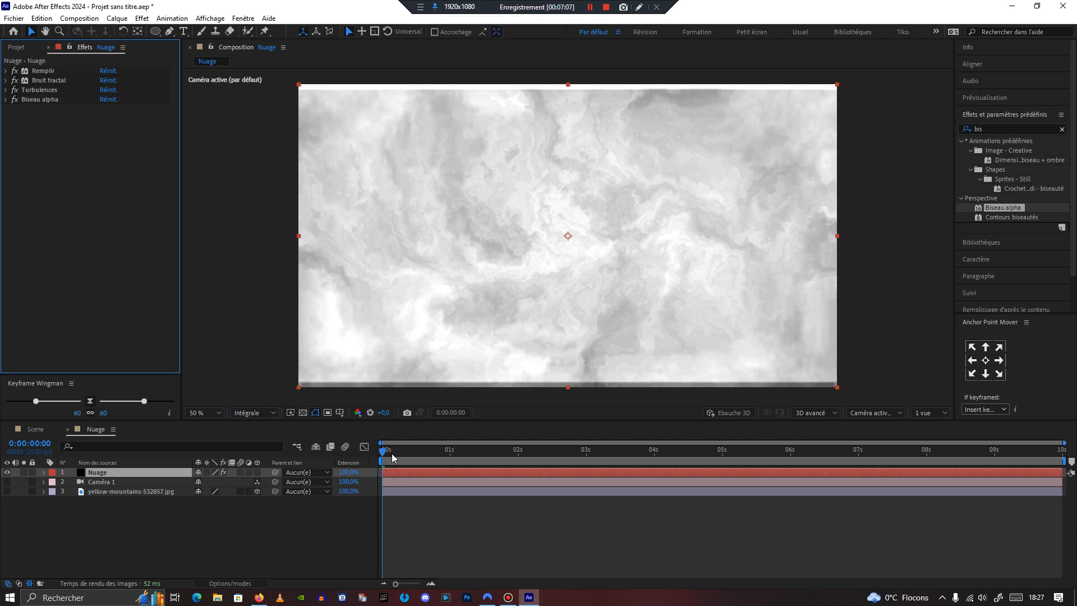
{"action": "mouse_move", "coordinate": [384, 452]}
{"action": "left_mouse_down"}
{"action": "mouse_move", "coordinate": [690, 442]}
{"action": "mouse_move", "coordinate": [364, 455]}
{"action": "left_mouse_up"}
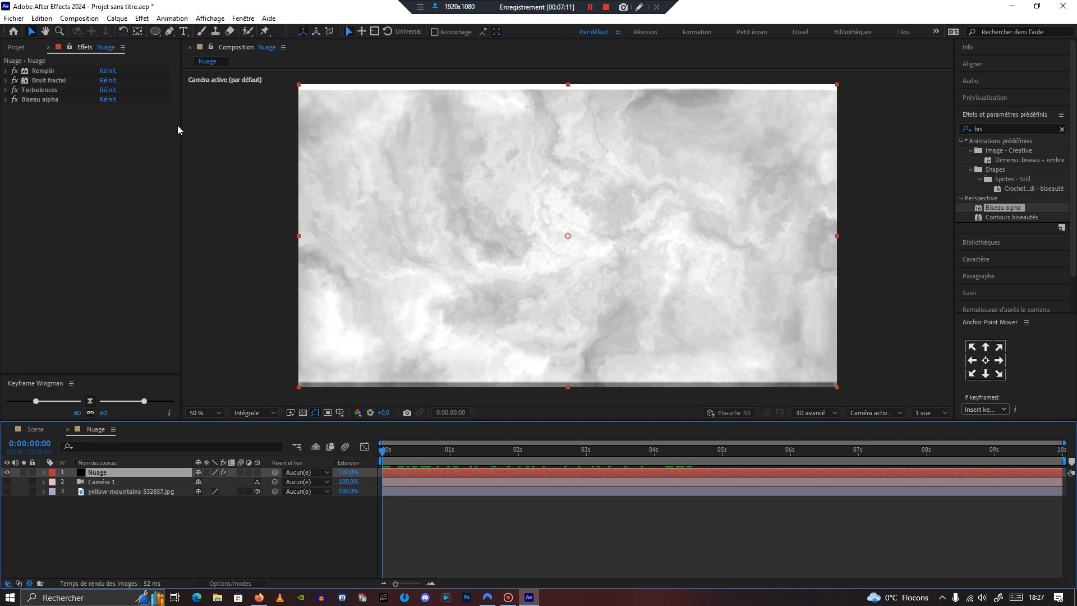
Step: Draw a closed curved mask with the Pen tool around a wide cloud-shaped area across the middle of the solid
{"action": "left_click", "coordinate": [169, 32]}
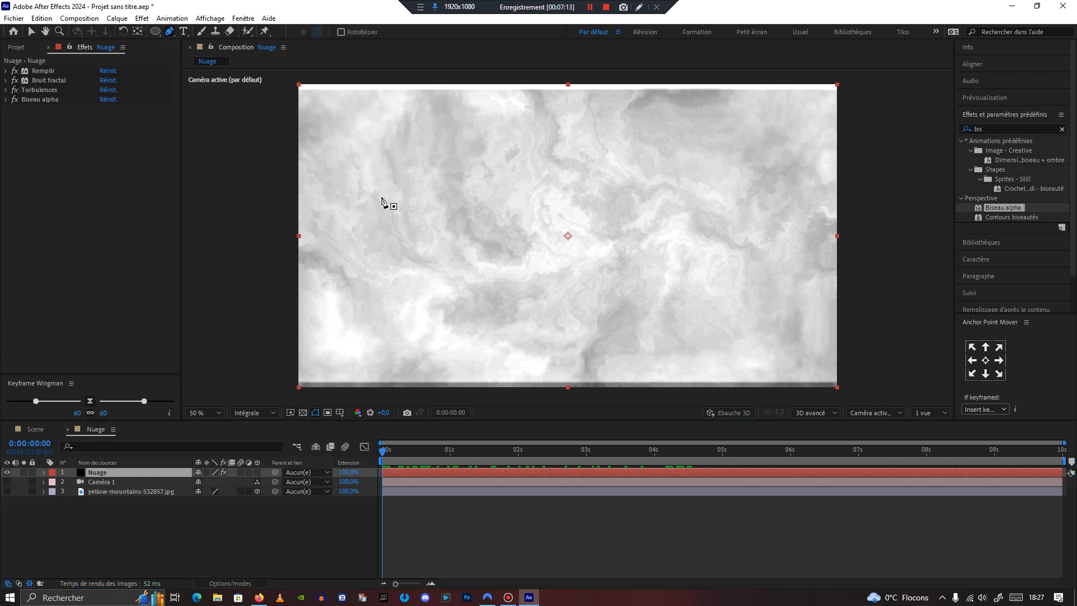
{"action": "left_click", "coordinate": [359, 190]}
{"action": "left_click", "coordinate": [485, 146]}
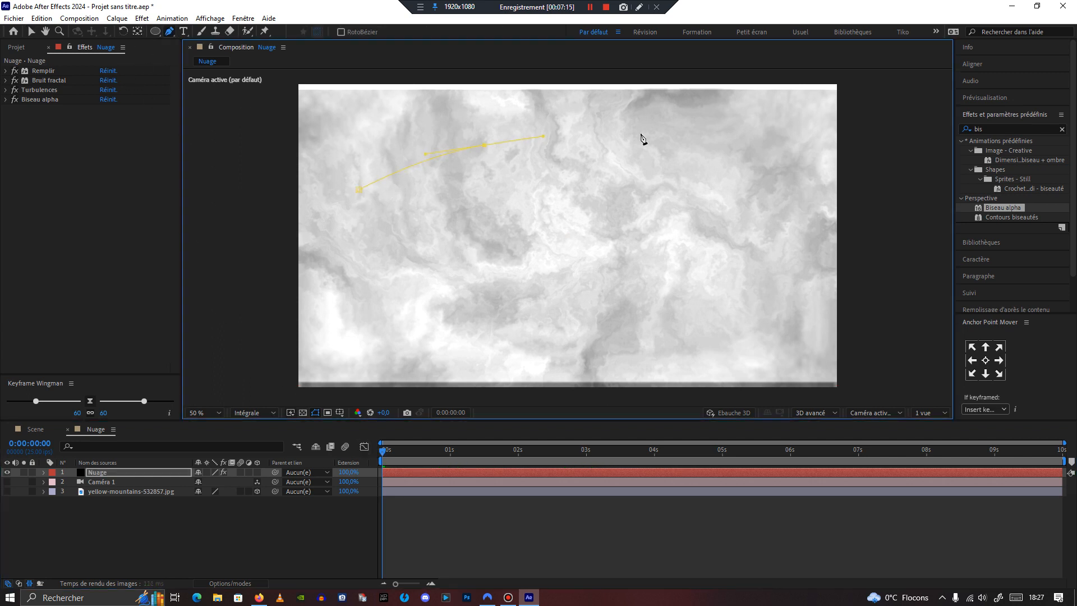
{"action": "left_click_drag", "start_coordinate": [739, 266], "coordinate": [694, 256]}
{"action": "left_click_drag", "start_coordinate": [683, 227], "coordinate": [654, 222]}
{"action": "left_click_drag", "start_coordinate": [625, 231], "coordinate": [589, 256]}
{"action": "left_click_drag", "start_coordinate": [527, 286], "coordinate": [492, 290]}
{"action": "left_click_drag", "start_coordinate": [446, 256], "coordinate": [412, 251]}
{"action": "left_click_drag", "start_coordinate": [314, 255], "coordinate": [315, 234]}
{"action": "left_click_drag", "start_coordinate": [358, 190], "coordinate": [292, 225]}
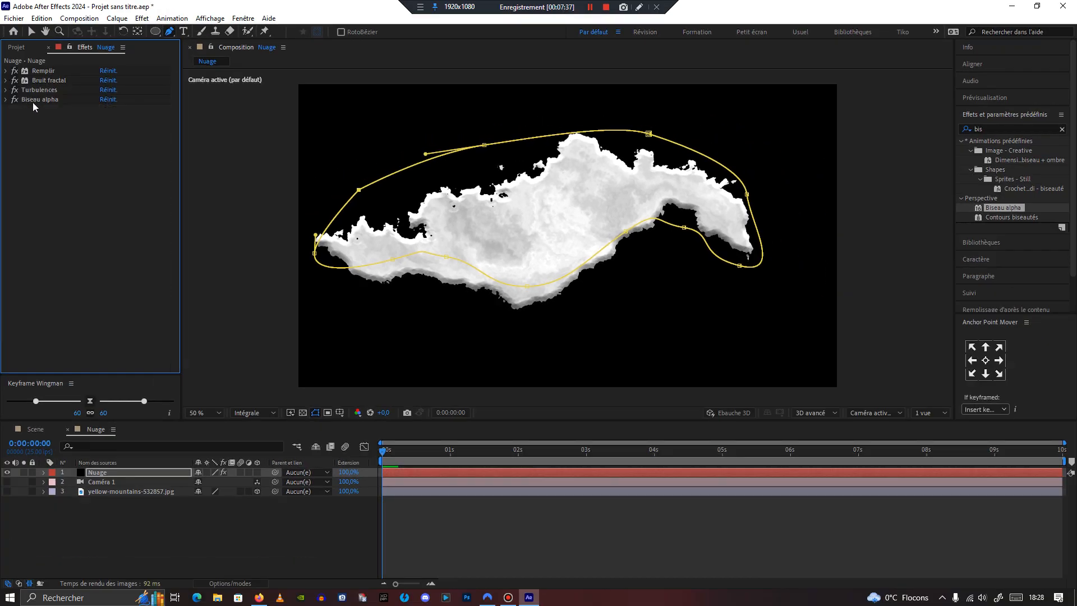
Step: Increase the Biseau alpha Épaisseur to 24,60
{"action": "left_click", "coordinate": [7, 102]}
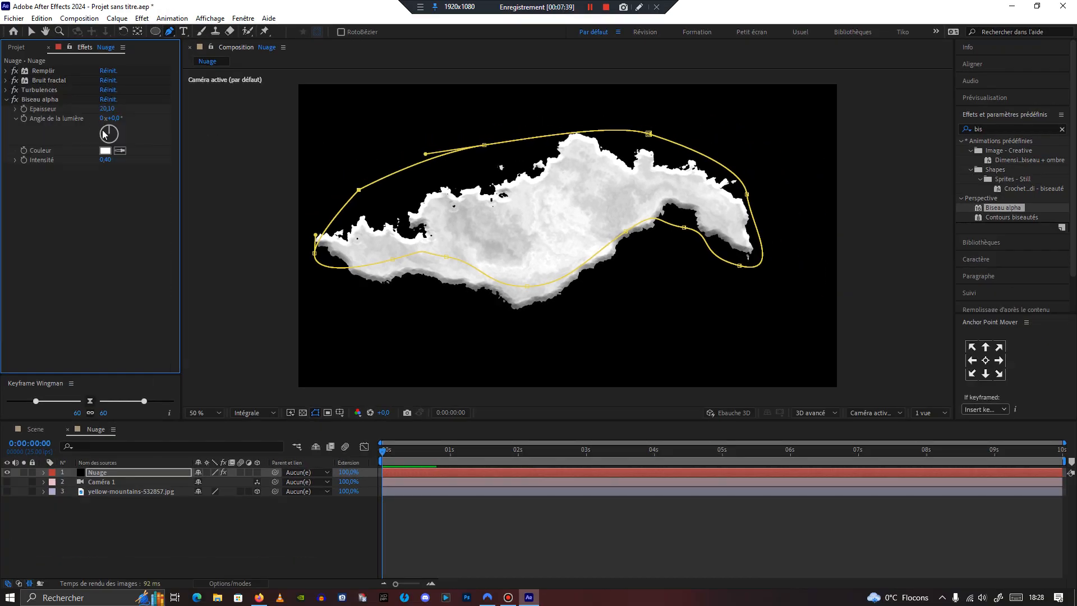
{"action": "left_click", "coordinate": [97, 102]}
{"action": "left_click_drag", "start_coordinate": [98, 111], "coordinate": [123, 106]}
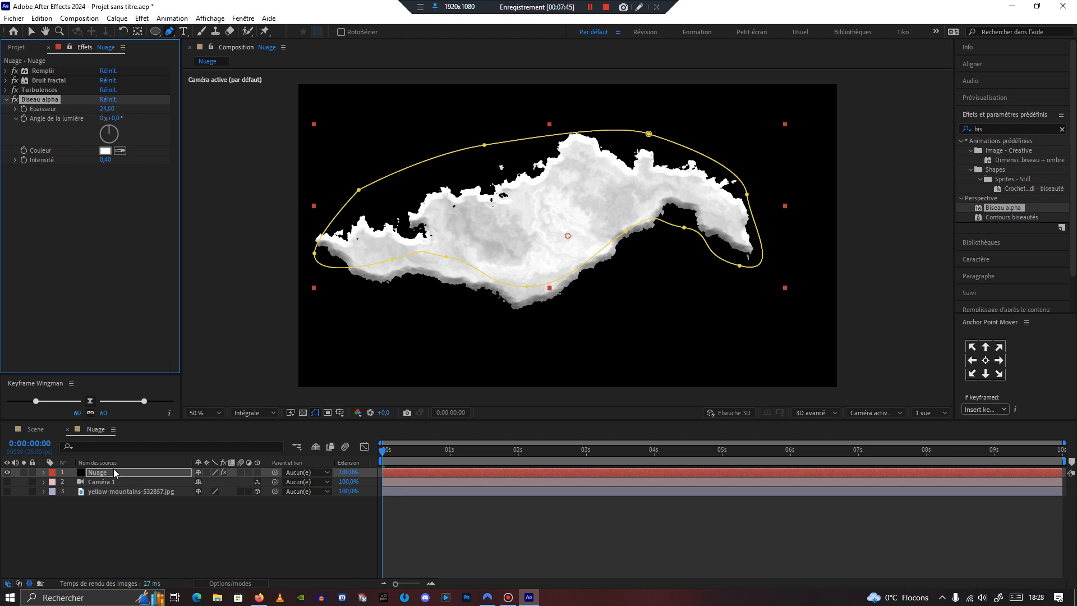
Step: Expand the Nuage layer's mask and set Masque 1's feather to 266 pixels
{"action": "left_click", "coordinate": [44, 472]}
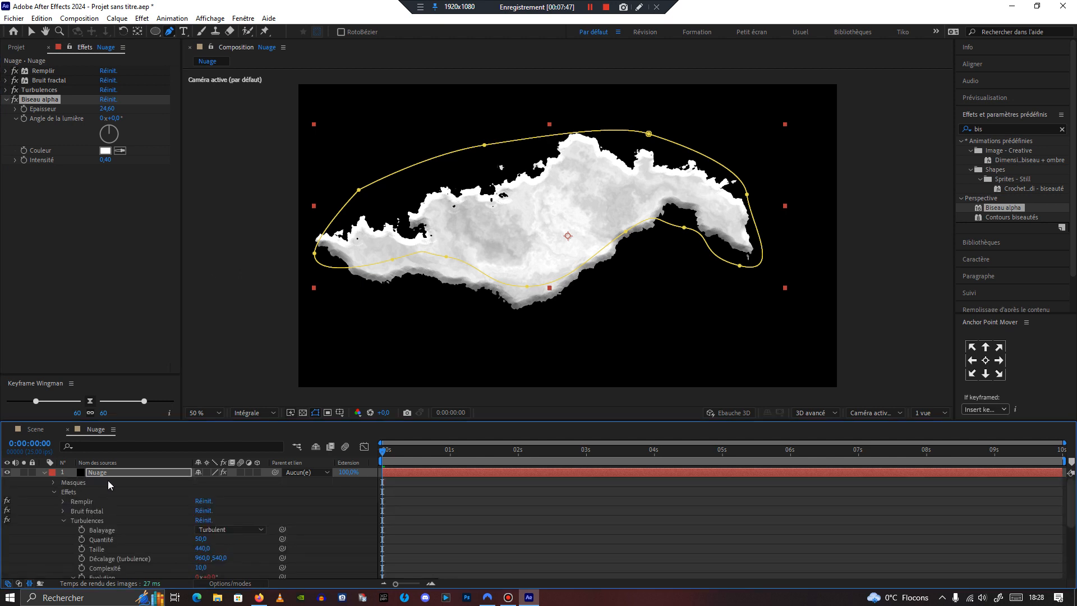
{"action": "left_click", "coordinate": [54, 492]}
{"action": "left_click", "coordinate": [53, 481]}
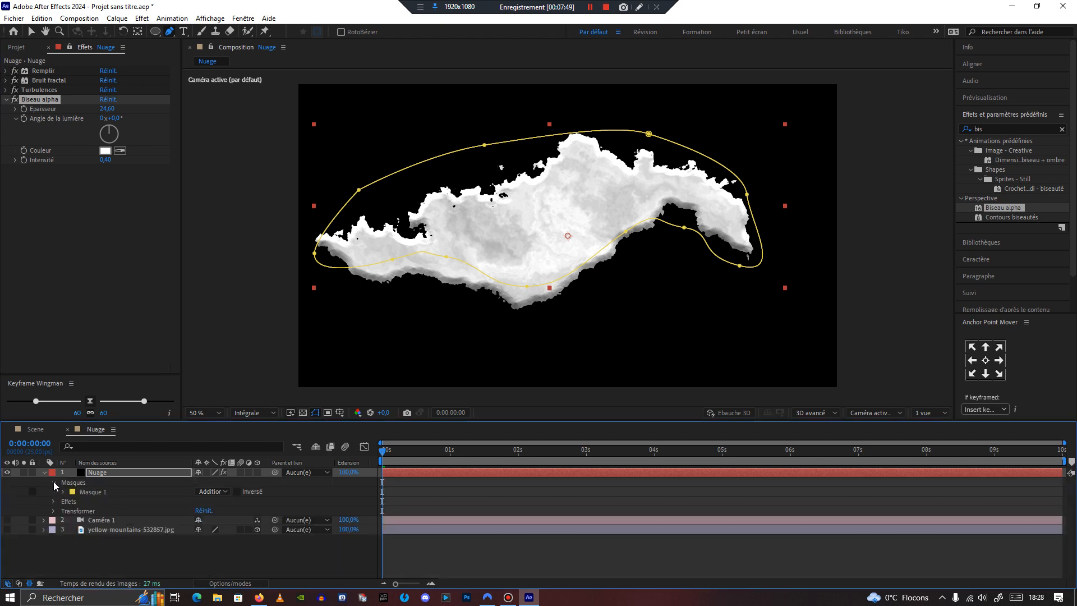
{"action": "left_click", "coordinate": [63, 491]}
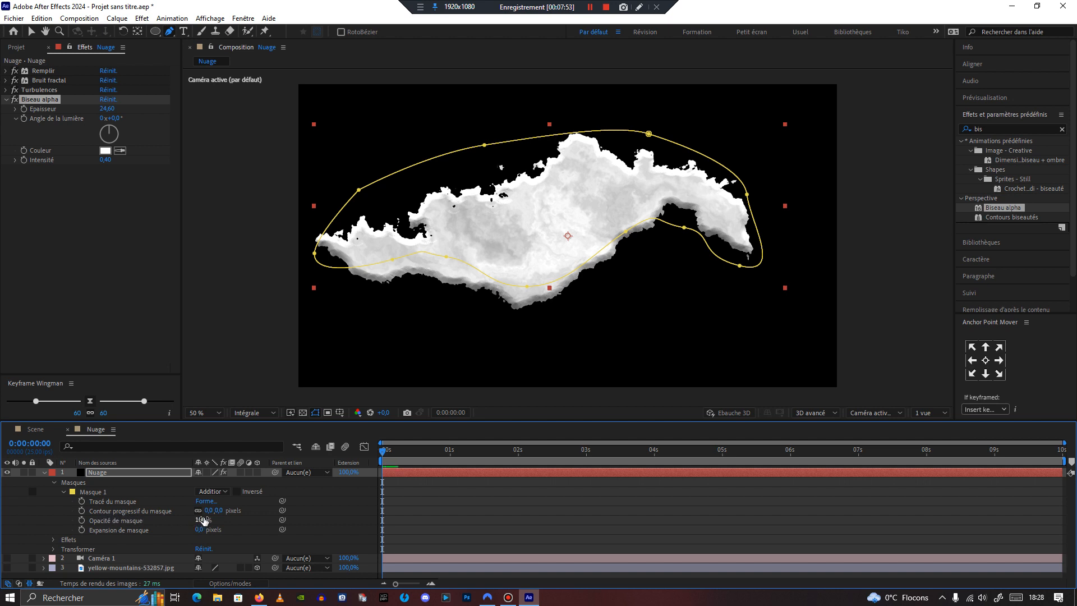
{"action": "left_click", "coordinate": [54, 483]}
{"action": "key", "text": "f"}
{"action": "left_click", "coordinate": [103, 471]}
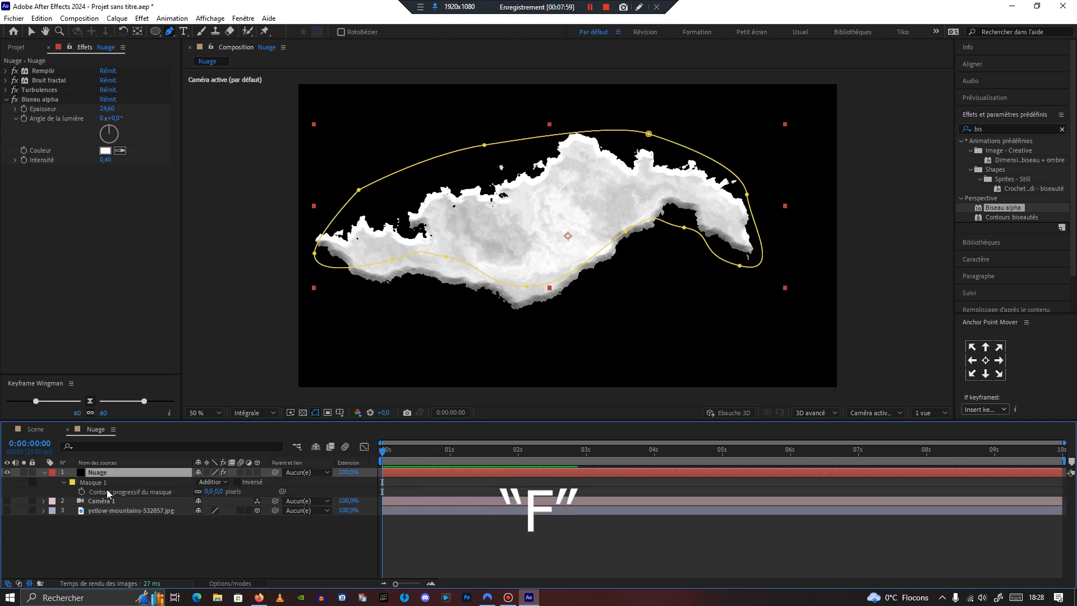
{"action": "left_click_drag", "start_coordinate": [209, 492], "coordinate": [355, 495]}
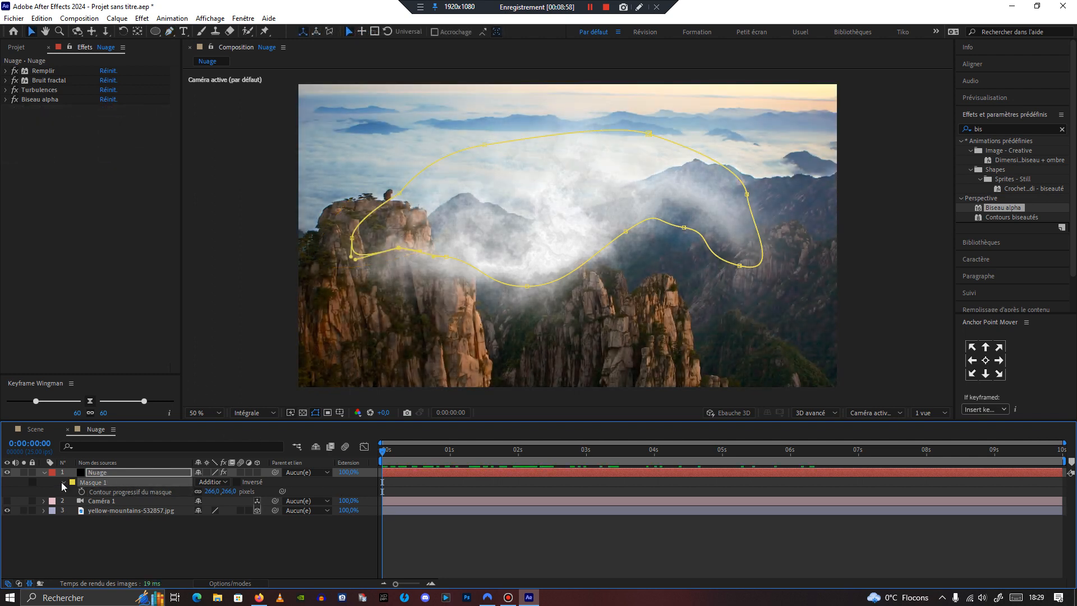
{"action": "left_click", "coordinate": [63, 481]}
{"action": "left_click", "coordinate": [43, 473]}
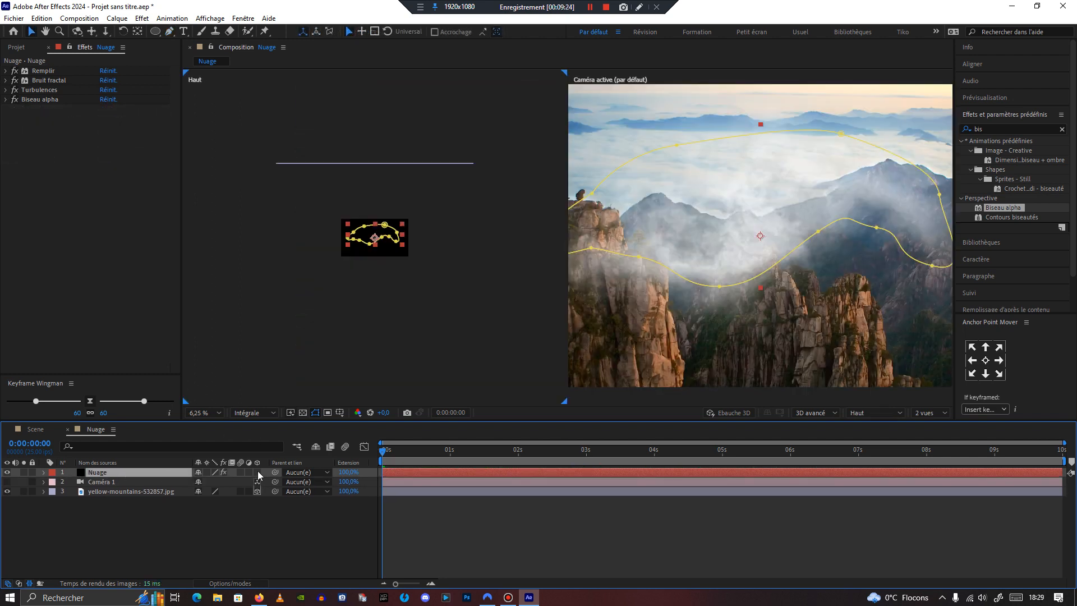
Step: Make the Nuage layer 3D and turn on the camera layer's visibility
{"action": "left_click", "coordinate": [258, 472]}
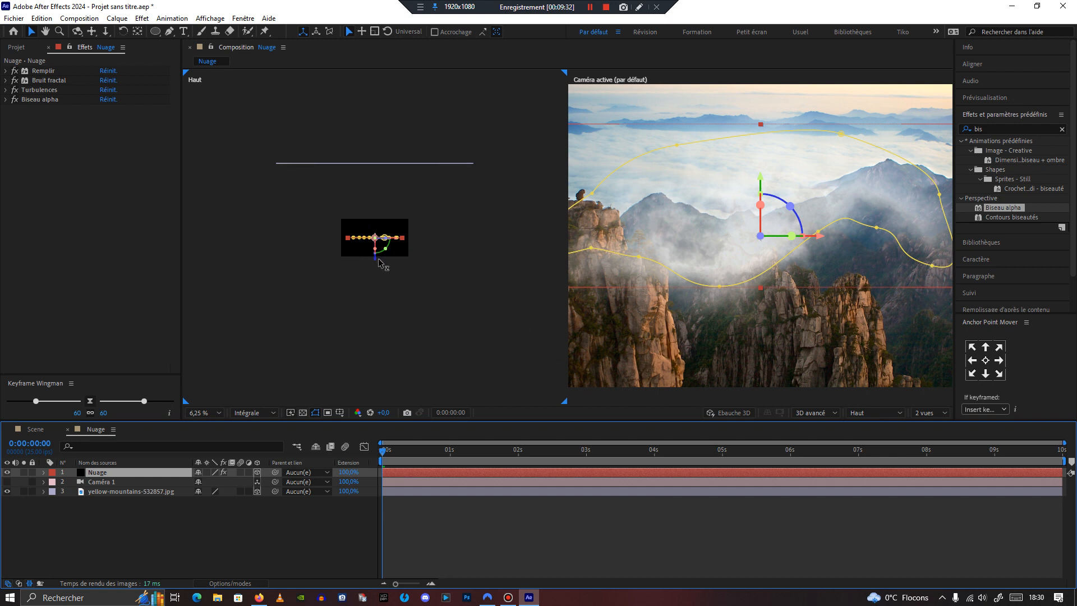
{"action": "left_click", "coordinate": [4, 486]}
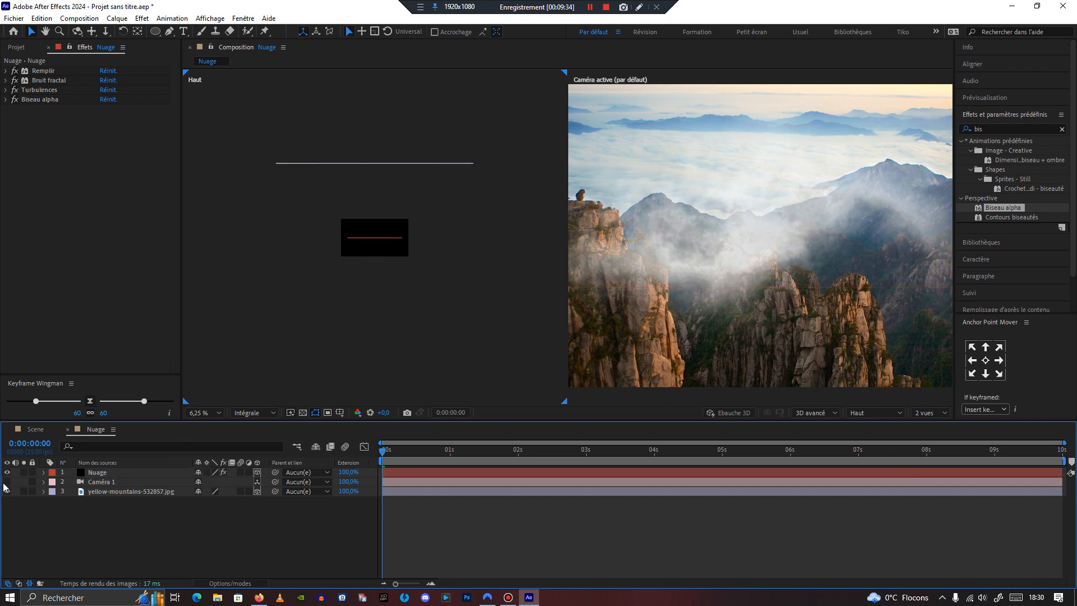
{"action": "left_click", "coordinate": [8, 481]}
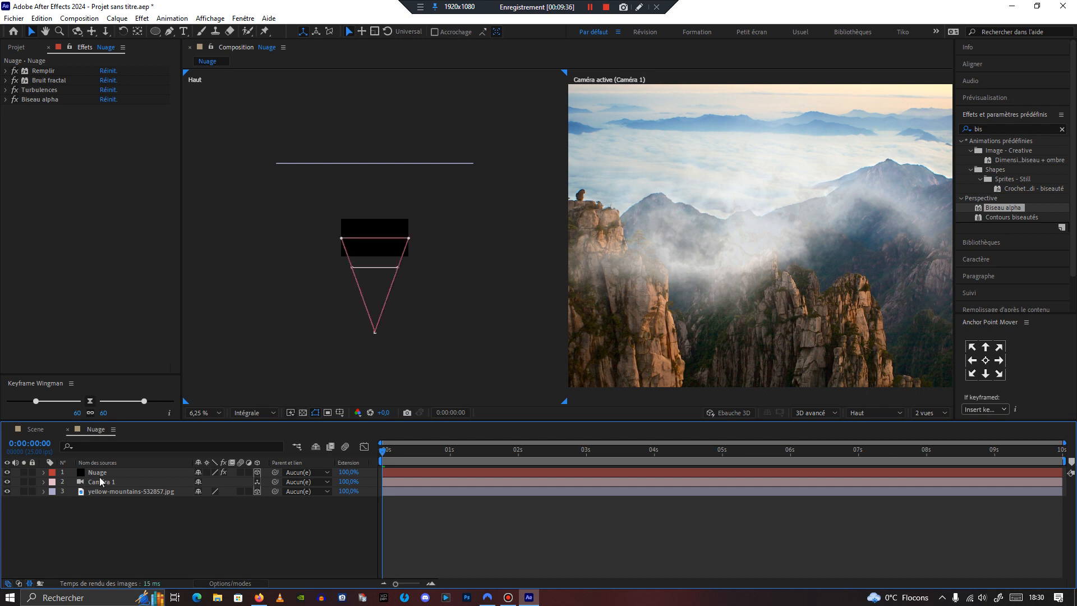
Step: Push the Nuage layer slightly back in depth away from the camera in the top view
{"action": "left_click", "coordinate": [104, 473]}
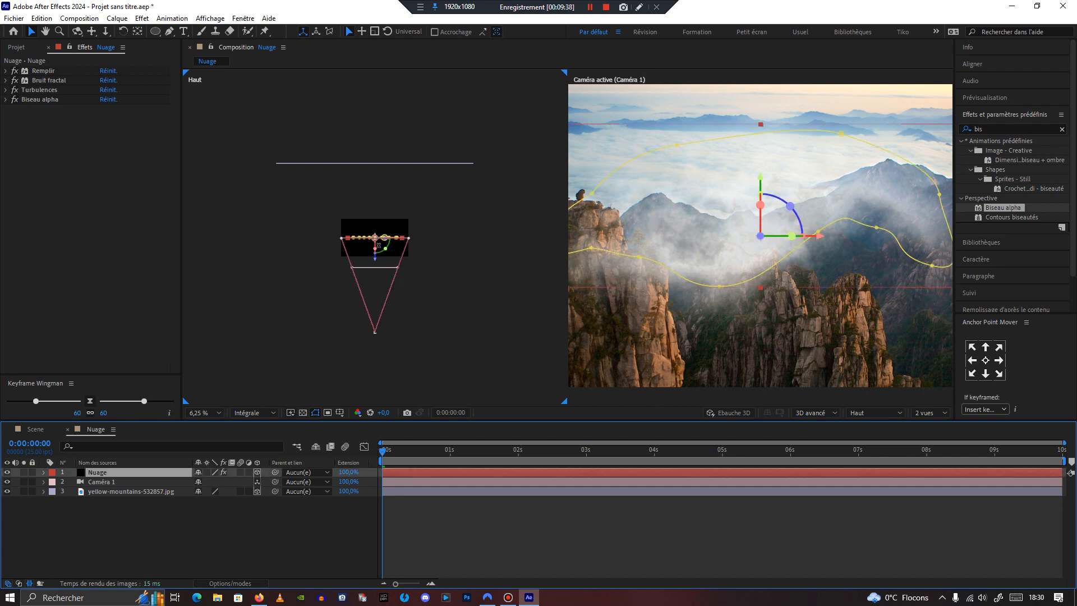
{"action": "left_click_drag", "start_coordinate": [377, 264], "coordinate": [370, 256]}
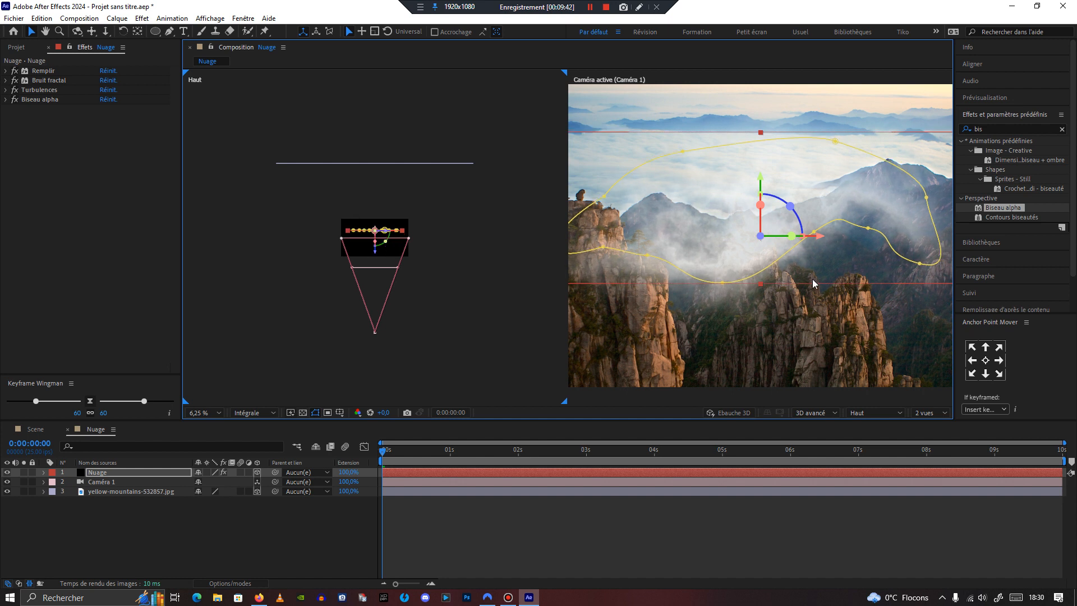
{"action": "scroll", "coordinate": [814, 283], "scroll_direction": "down", "scroll_amount": 1}
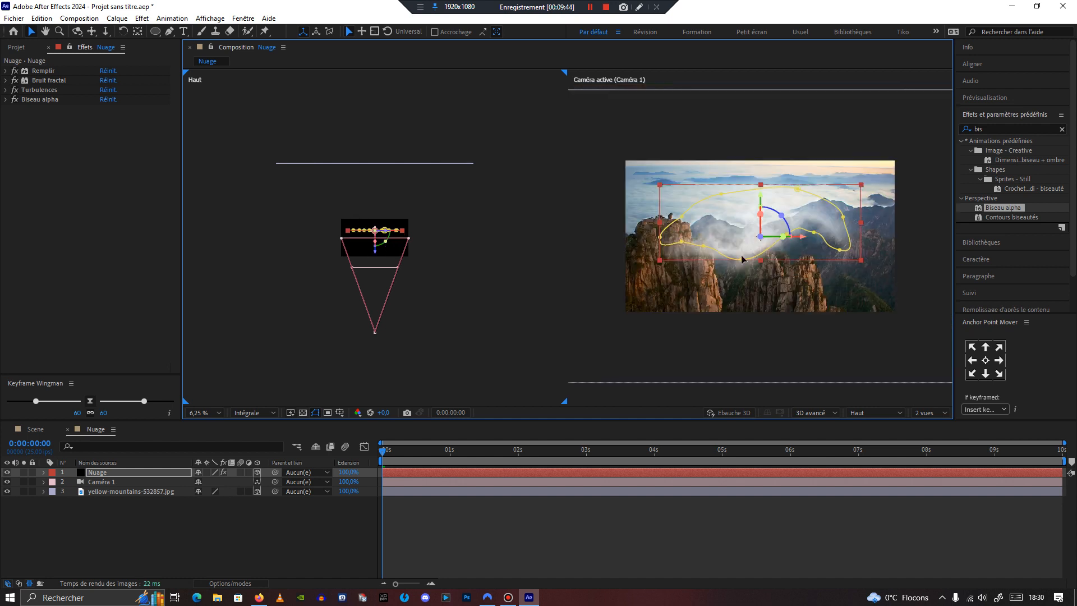
Step: Scale the Nuage layer to 210% and move it closer to the camera in depth
{"action": "left_click", "coordinate": [98, 474]}
{"action": "key", "text": "s"}
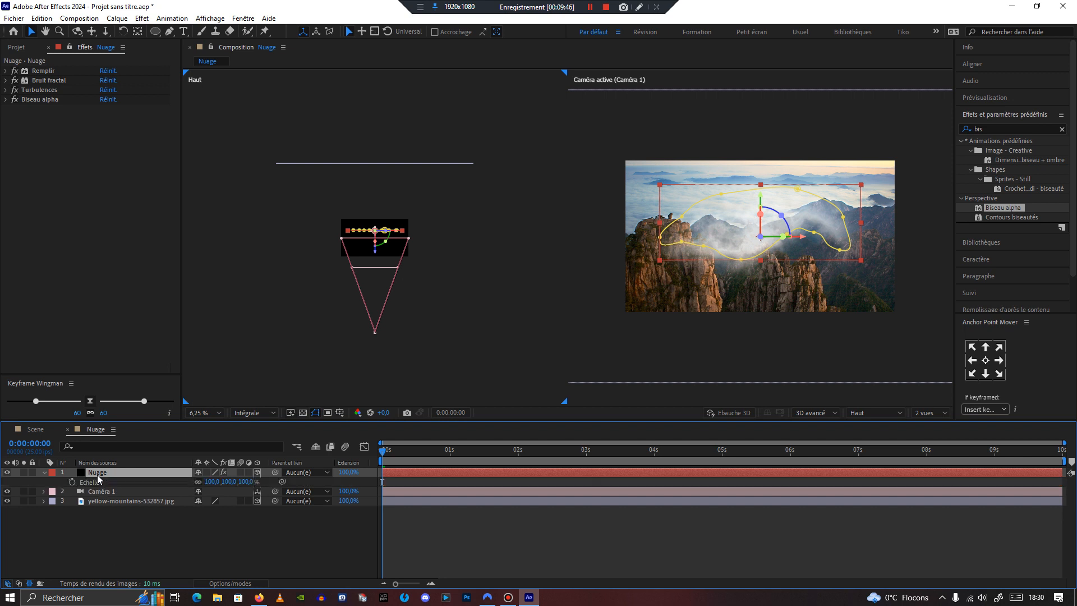
{"action": "left_click_drag", "start_coordinate": [212, 481], "coordinate": [275, 481]}
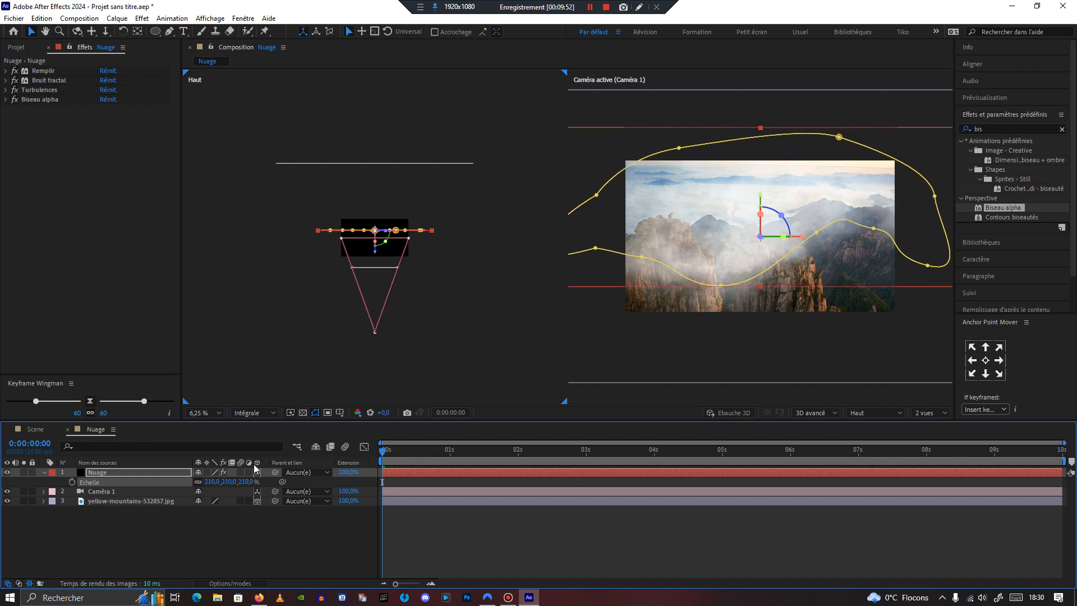
{"action": "left_click_drag", "start_coordinate": [375, 252], "coordinate": [369, 279]}
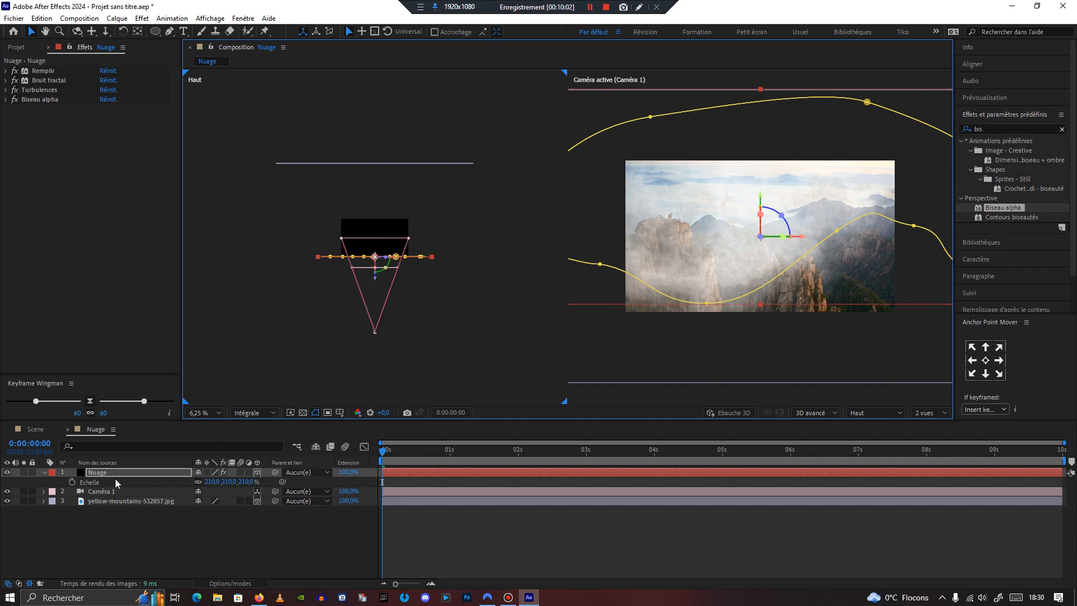
{"action": "left_click", "coordinate": [44, 473]}
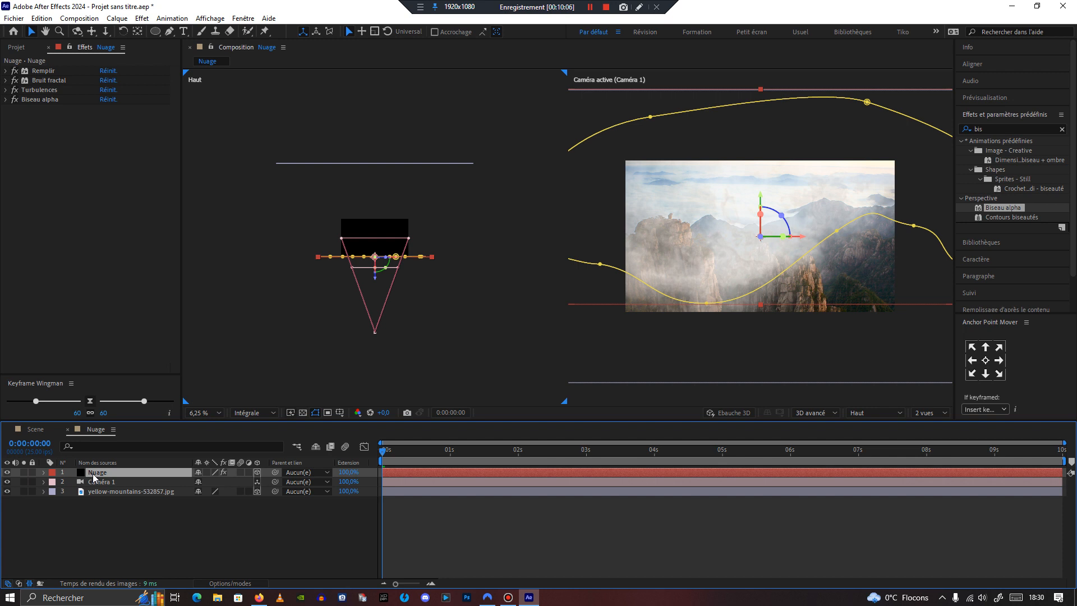
Step: Duplicate the Nuage layer
{"action": "key", "text": "ctrl+d"}
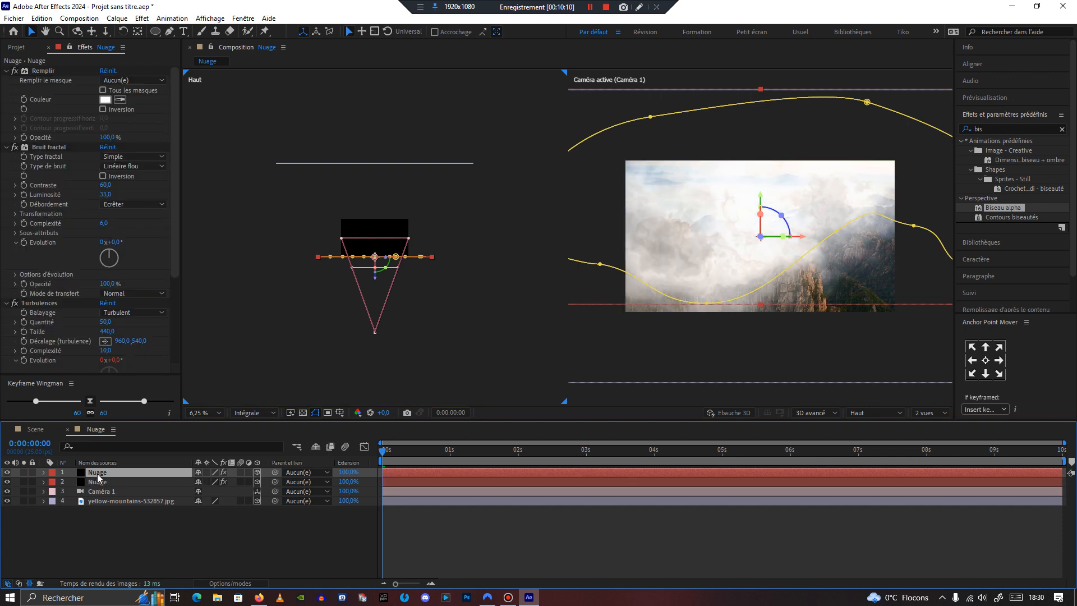
{"action": "left_click", "coordinate": [49, 19]}
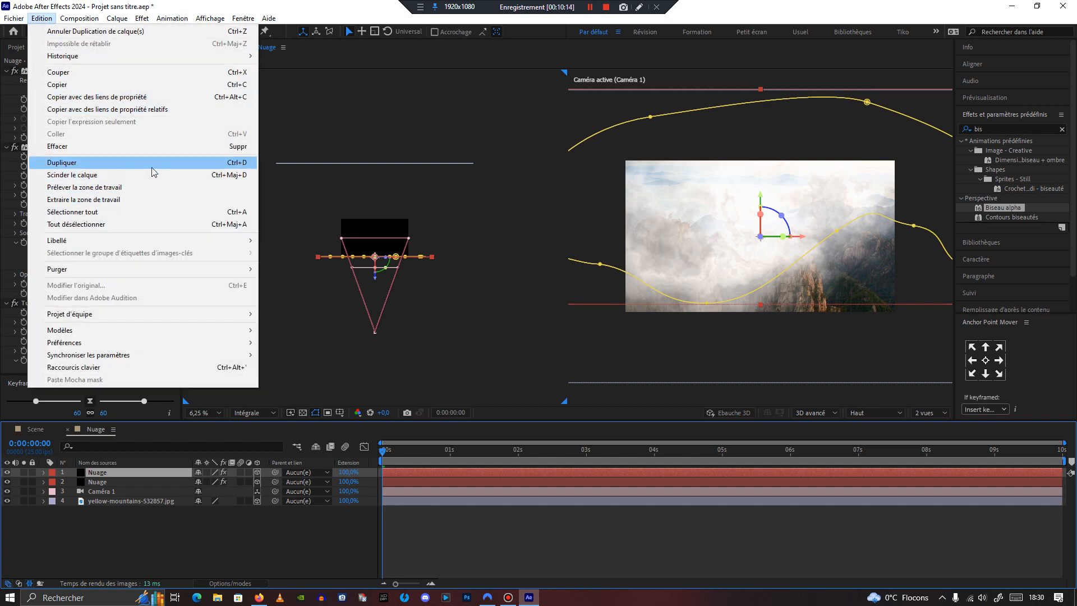
{"action": "left_click", "coordinate": [316, 348]}
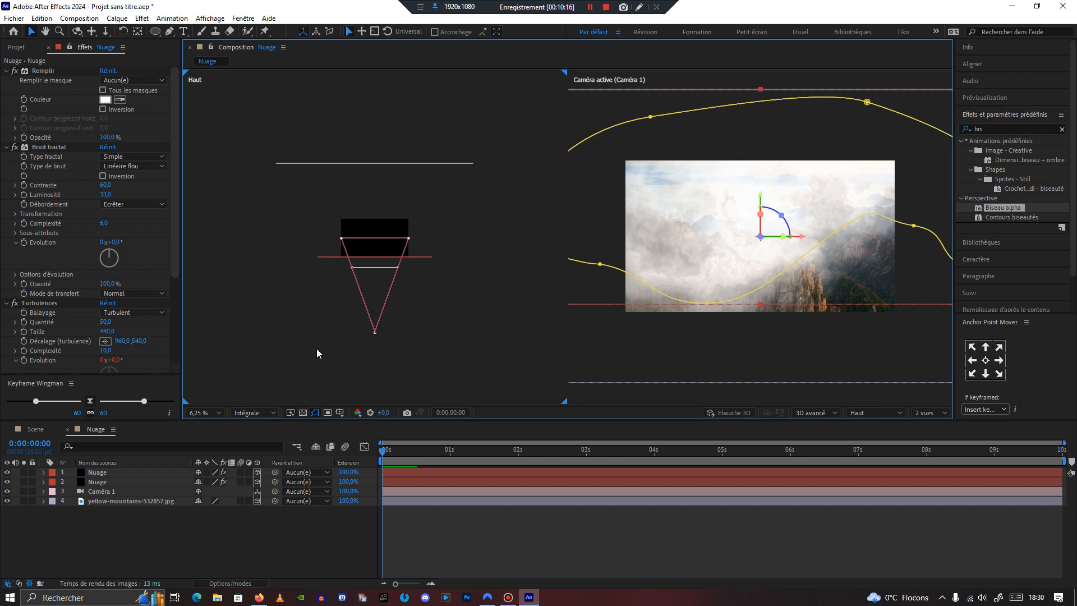
Step: Move the top cloud copy further back in depth, away from the camera, in the top view
{"action": "left_click", "coordinate": [100, 473]}
{"action": "key", "text": "ctrl+d"}
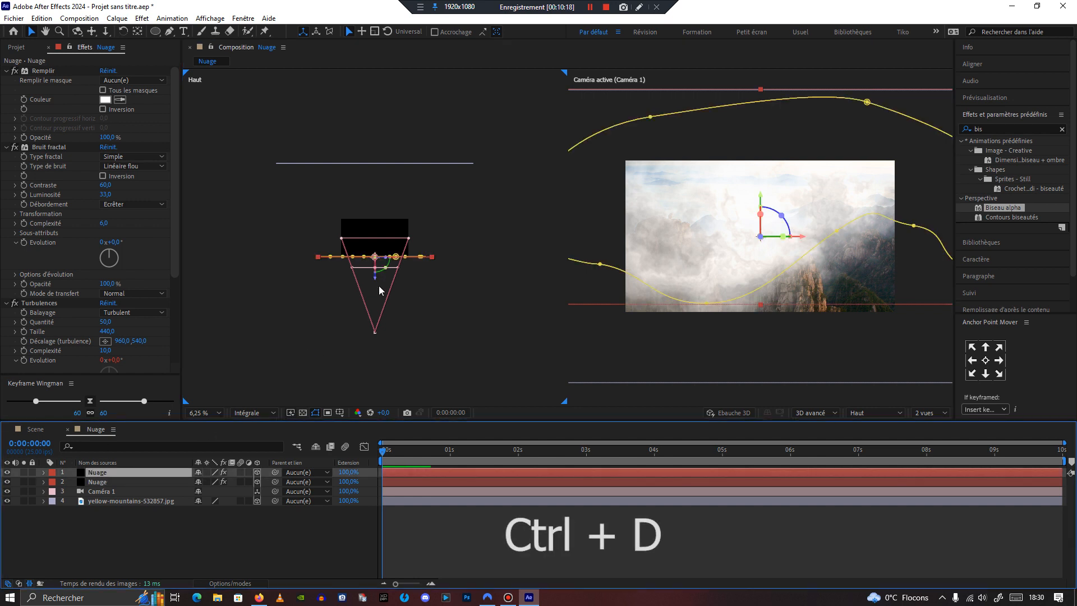
{"action": "left_click_drag", "start_coordinate": [375, 272], "coordinate": [378, 255]}
{"action": "scroll", "coordinate": [660, 248], "scroll_direction": "down", "scroll_amount": 1}
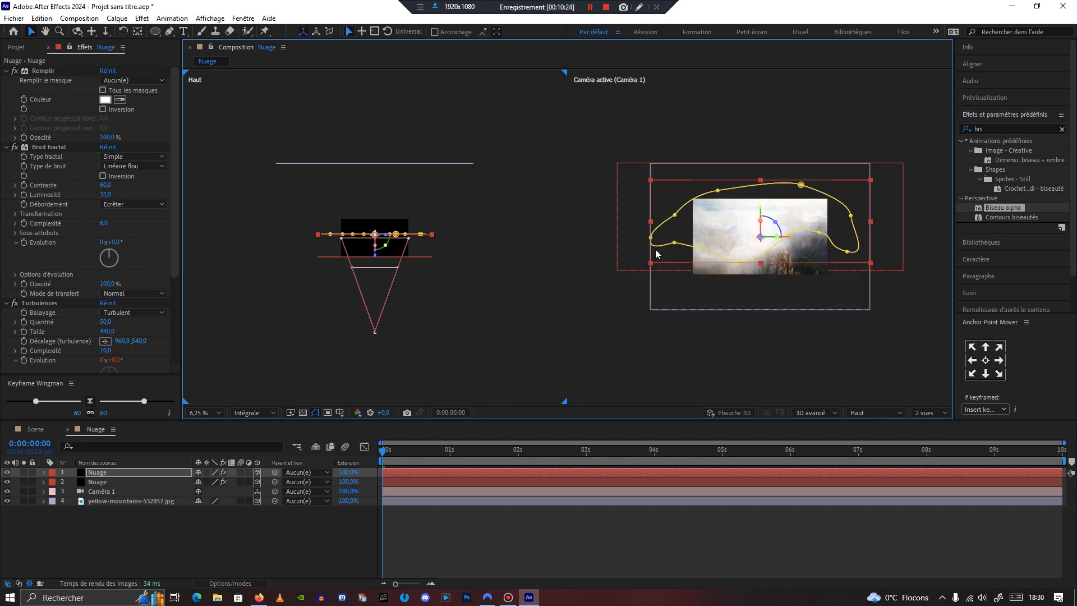
Step: Reshape the copy's mask by dragging its left and right vertices inward to form a smaller cloud outline
{"action": "left_click_drag", "start_coordinate": [651, 238], "coordinate": [725, 204]}
{"action": "left_click_drag", "start_coordinate": [820, 234], "coordinate": [795, 241]}
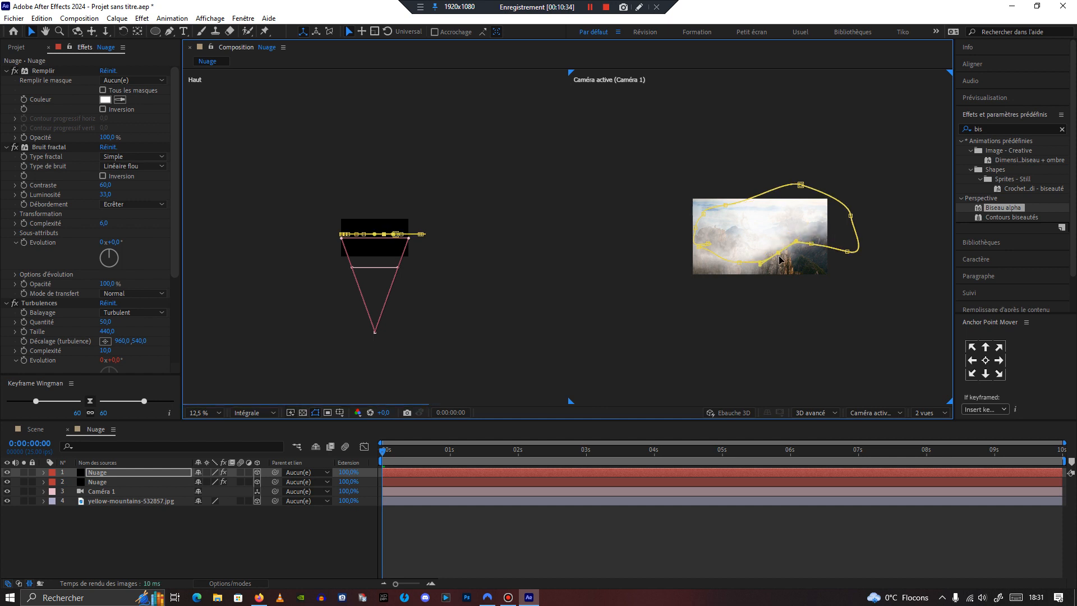
{"action": "left_click_drag", "start_coordinate": [850, 216], "coordinate": [810, 241]}
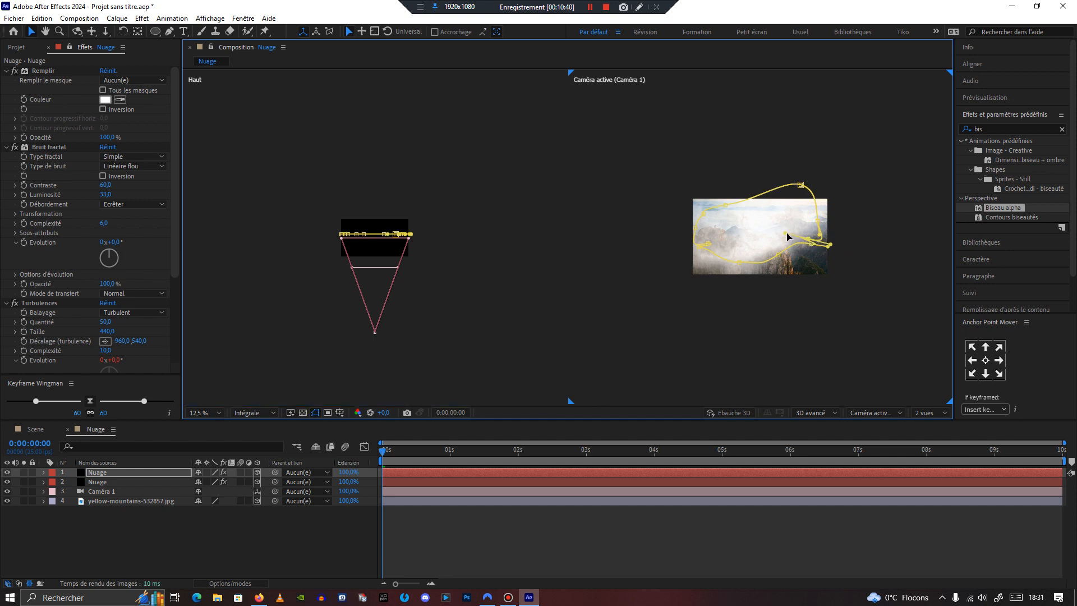
{"action": "key", "text": "period"}
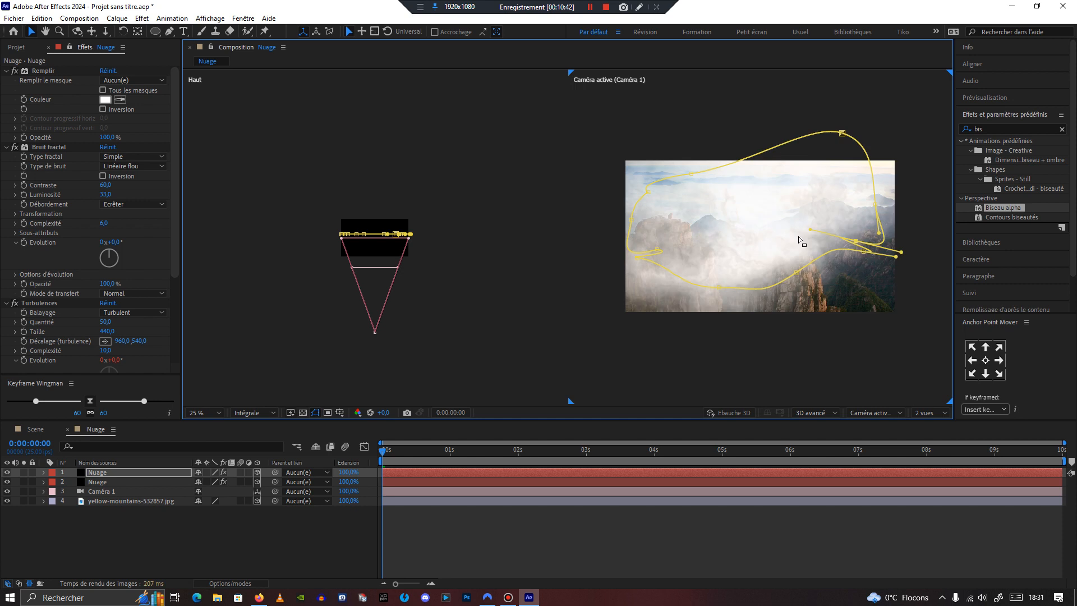
{"action": "left_click_drag", "start_coordinate": [896, 257], "coordinate": [860, 246]}
{"action": "left_click_drag", "start_coordinate": [900, 252], "coordinate": [877, 219]}
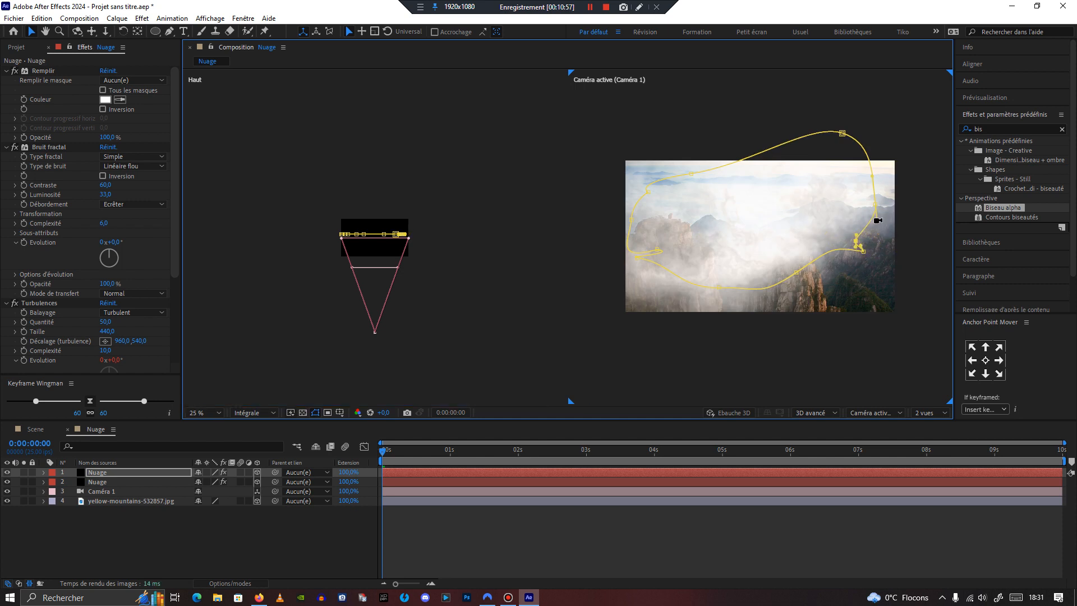
Step: Toggle the cloud layers' visibility on and off to compare them against the photo
{"action": "left_click", "coordinate": [7, 482]}
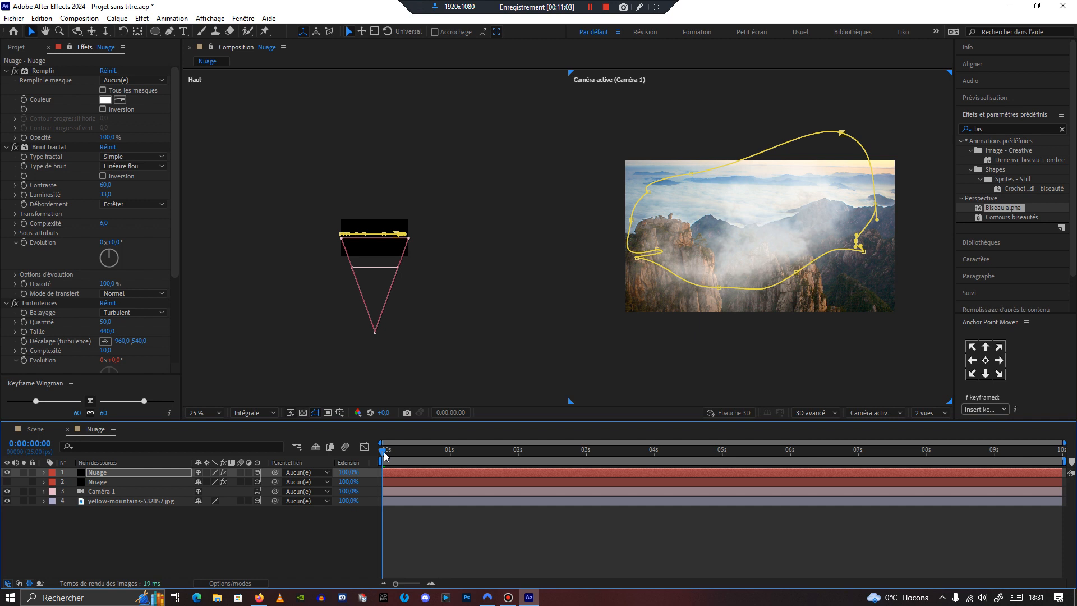
{"action": "left_click_drag", "start_coordinate": [385, 457], "coordinate": [359, 484]}
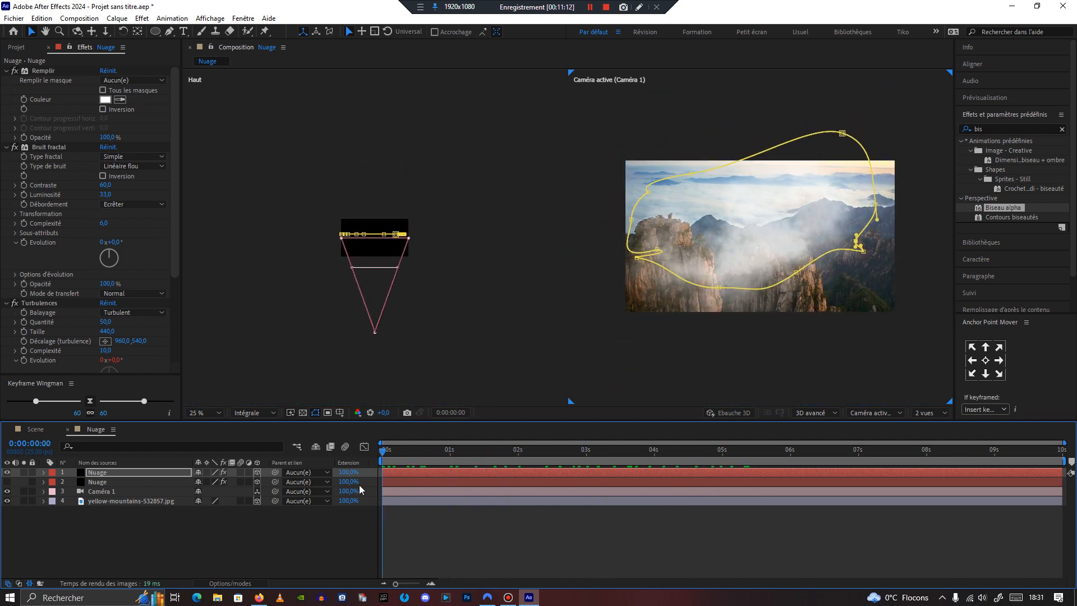
{"action": "left_click", "coordinate": [7, 489]}
{"action": "left_click", "coordinate": [6, 481]}
Step: Duplicate the top Nuage layer to create a third cloud layer
{"action": "left_click", "coordinate": [96, 484]}
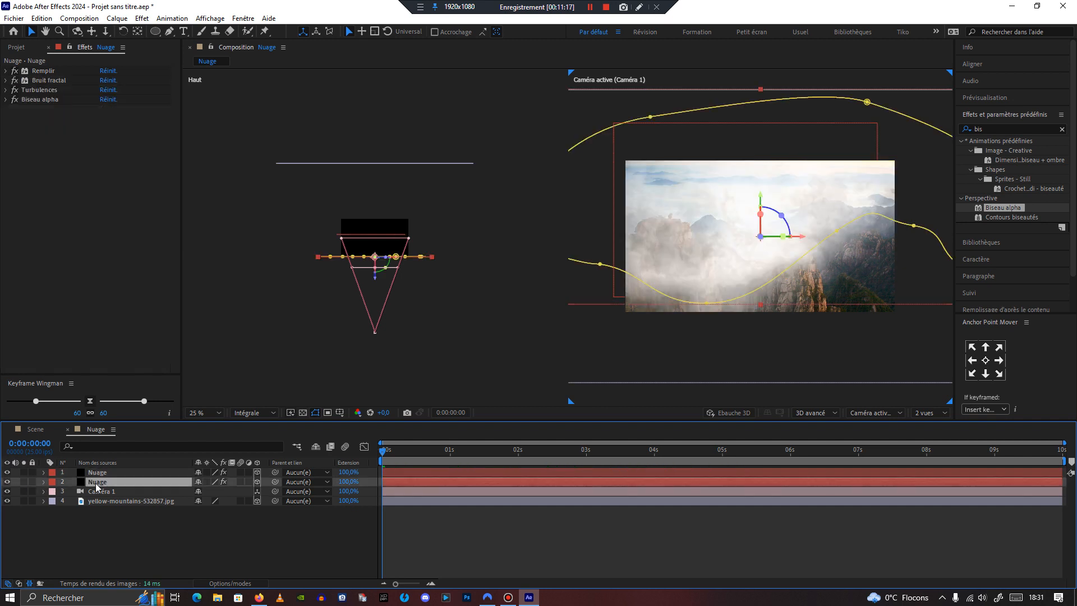
{"action": "left_click", "coordinate": [104, 474]}
{"action": "key", "text": "ctrl+d"}
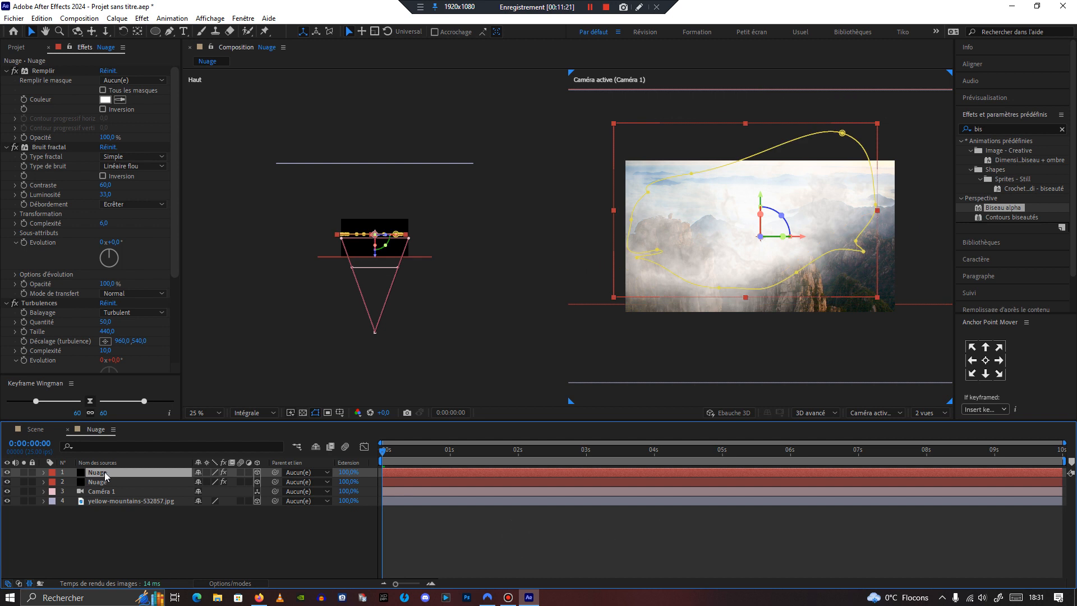
{"action": "key", "text": "ctrl+d"}
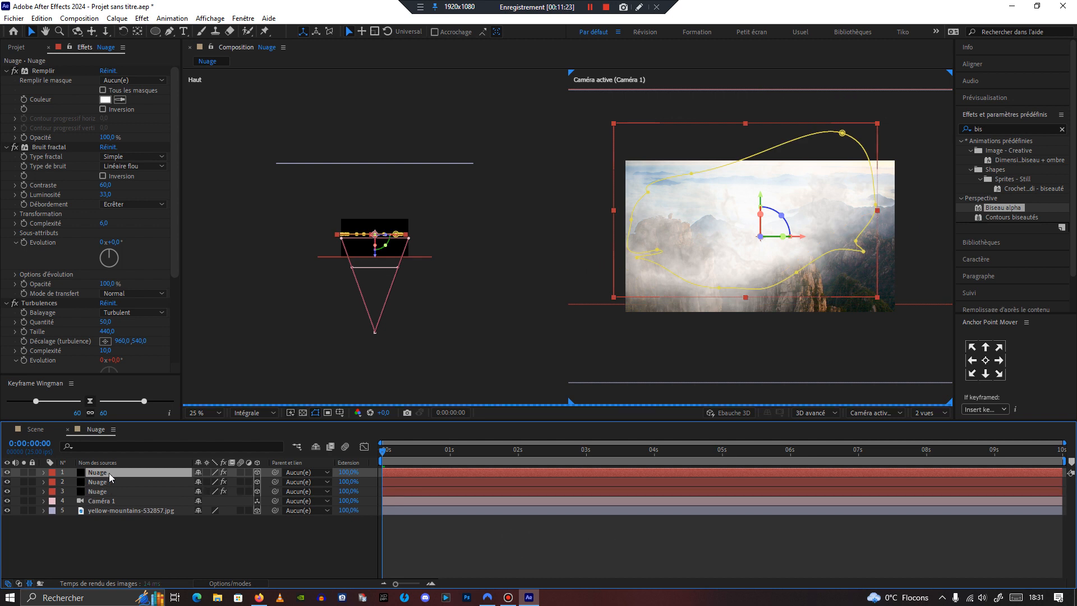
Step: Move the new cloud copy back in depth and shift it toward the right of the frame
{"action": "left_click_drag", "start_coordinate": [375, 256], "coordinate": [380, 240]}
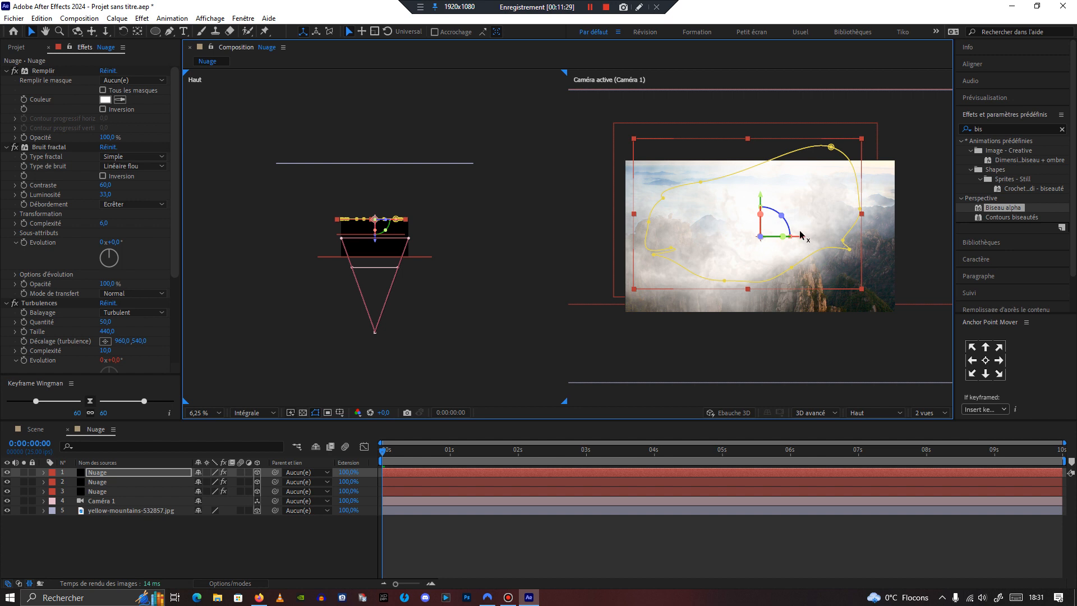
{"action": "left_click_drag", "start_coordinate": [820, 235], "coordinate": [880, 232]}
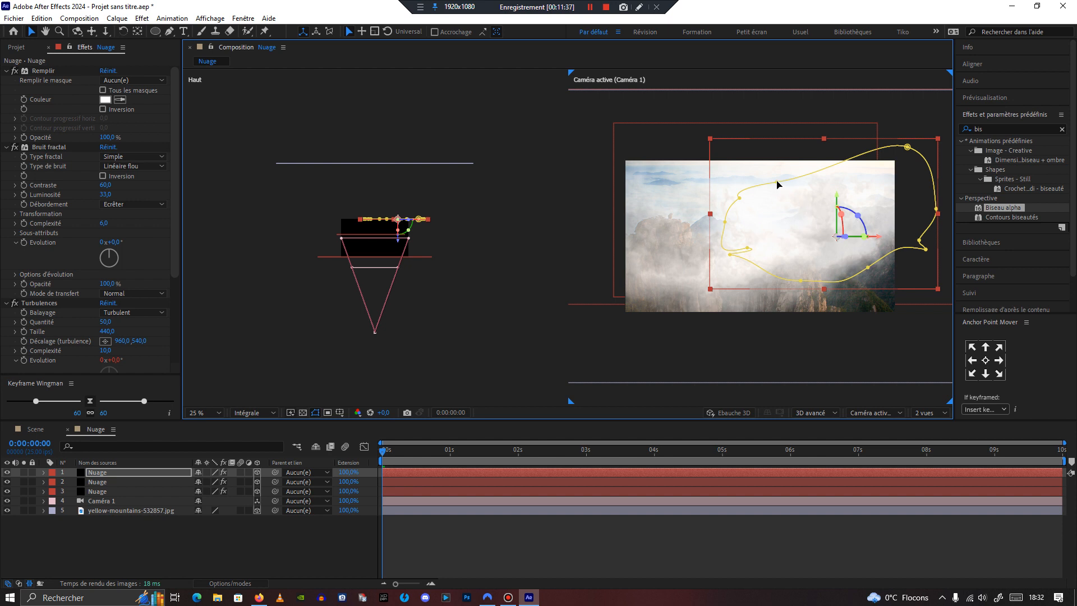
Step: Reshape the third cloud's mask by dragging its vertices into a rounded cloud outline on the right side
{"action": "left_click_drag", "start_coordinate": [777, 182], "coordinate": [790, 196]}
{"action": "left_click_drag", "start_coordinate": [907, 147], "coordinate": [879, 171]}
{"action": "mouse_move", "coordinate": [749, 251]}
{"action": "left_mouse_down"}
{"action": "mouse_move", "coordinate": [692, 248]}
{"action": "mouse_move", "coordinate": [730, 240]}
{"action": "mouse_move", "coordinate": [734, 258]}
{"action": "left_mouse_up"}
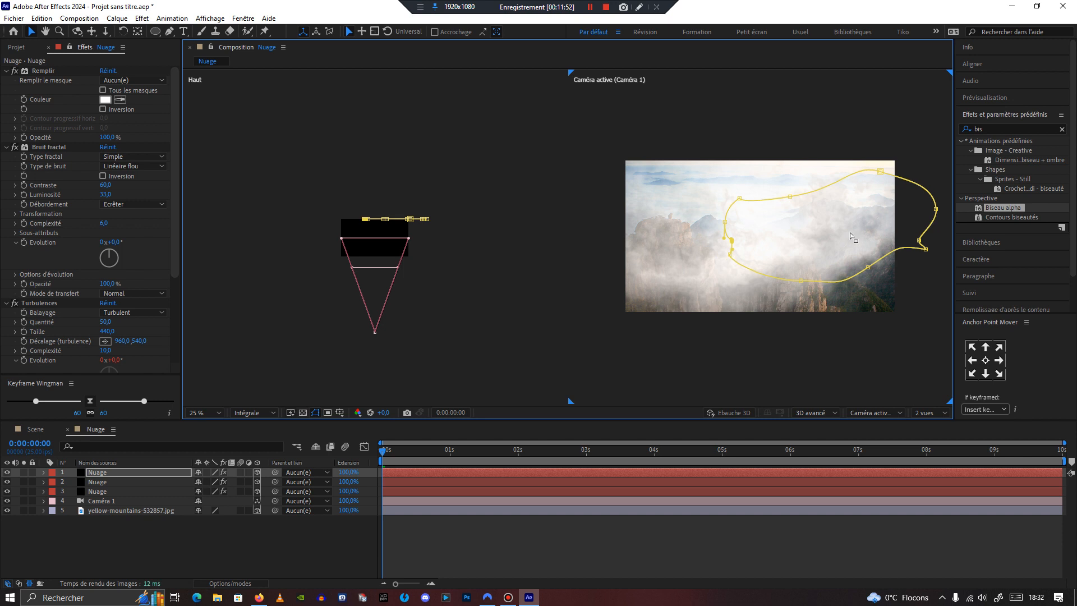
{"action": "scroll", "coordinate": [837, 252], "scroll_direction": "up", "scroll_amount": 2}
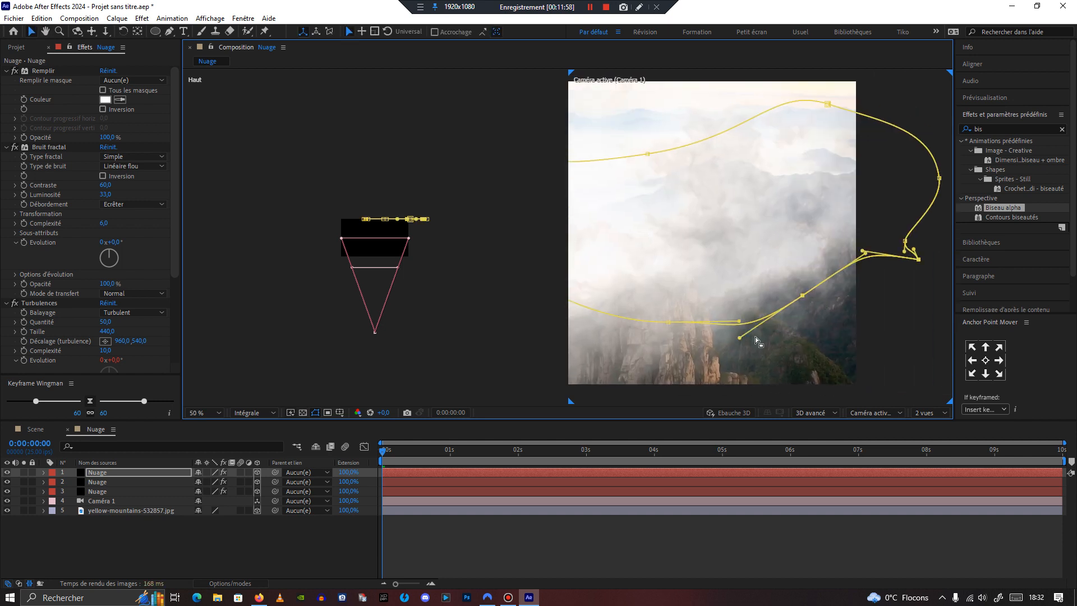
{"action": "left_click_drag", "start_coordinate": [739, 338], "coordinate": [764, 305]}
{"action": "left_click_drag", "start_coordinate": [918, 259], "coordinate": [830, 274]}
{"action": "left_click_drag", "start_coordinate": [853, 252], "coordinate": [887, 250]}
{"action": "left_click_drag", "start_coordinate": [739, 321], "coordinate": [698, 321]}
{"action": "scroll", "coordinate": [762, 252], "scroll_direction": "down", "scroll_amount": 2}
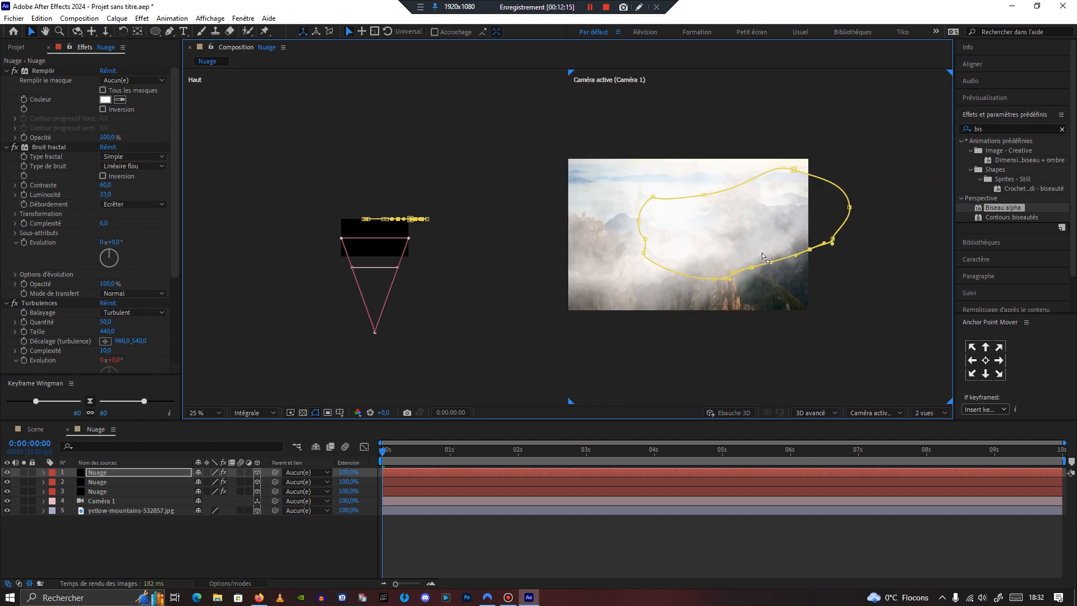
{"action": "left_click", "coordinate": [24, 473]}
{"action": "left_click", "coordinate": [24, 473]}
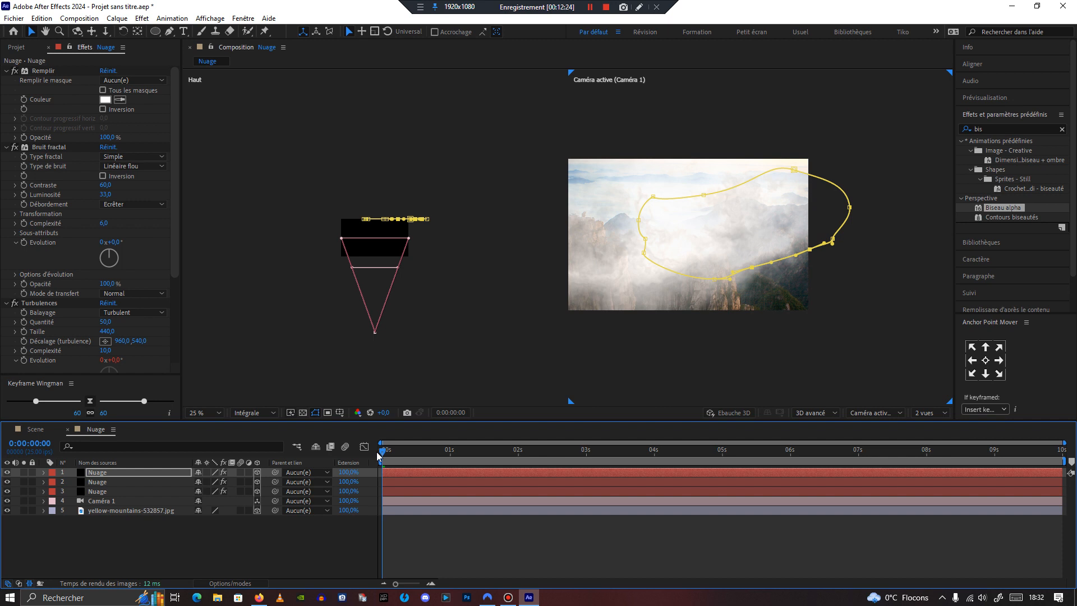
{"action": "left_click_drag", "start_coordinate": [383, 451], "coordinate": [362, 490]}
{"action": "left_click", "coordinate": [123, 472]}
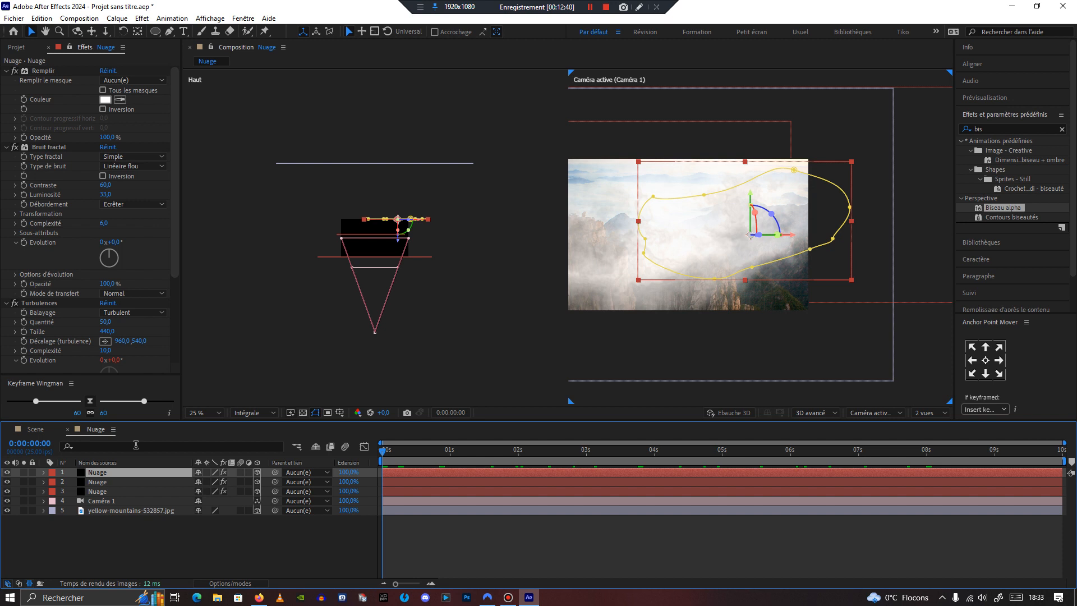
Step: Duplicate the cloud layer into a fourth copy and move it further back and to the left in depth
{"action": "key", "text": "ctrl+d"}
{"action": "left_click_drag", "start_coordinate": [399, 241], "coordinate": [376, 203]}
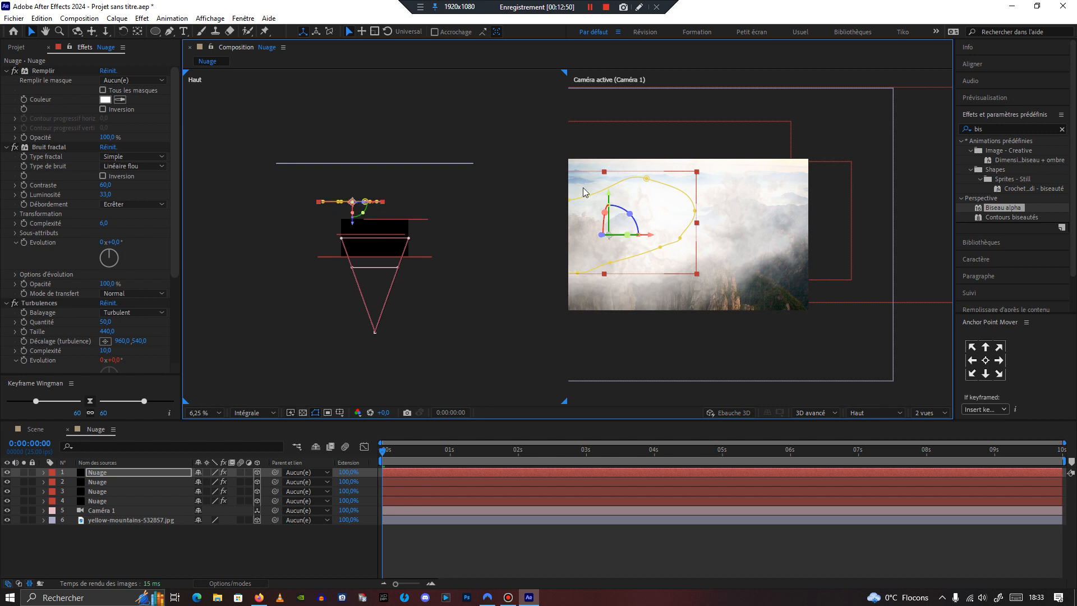
Step: Reshape the fourth cloud's mask into a rounded cloud outline over the upper left of the photo, then switch to a single view
{"action": "left_click_drag", "start_coordinate": [611, 196], "coordinate": [614, 154]}
{"action": "left_click_drag", "start_coordinate": [680, 196], "coordinate": [626, 204]}
{"action": "left_click_drag", "start_coordinate": [646, 136], "coordinate": [621, 169]}
{"action": "left_click_drag", "start_coordinate": [695, 169], "coordinate": [651, 180]}
{"action": "left_click", "coordinate": [930, 413]}
{"action": "left_click", "coordinate": [931, 425]}
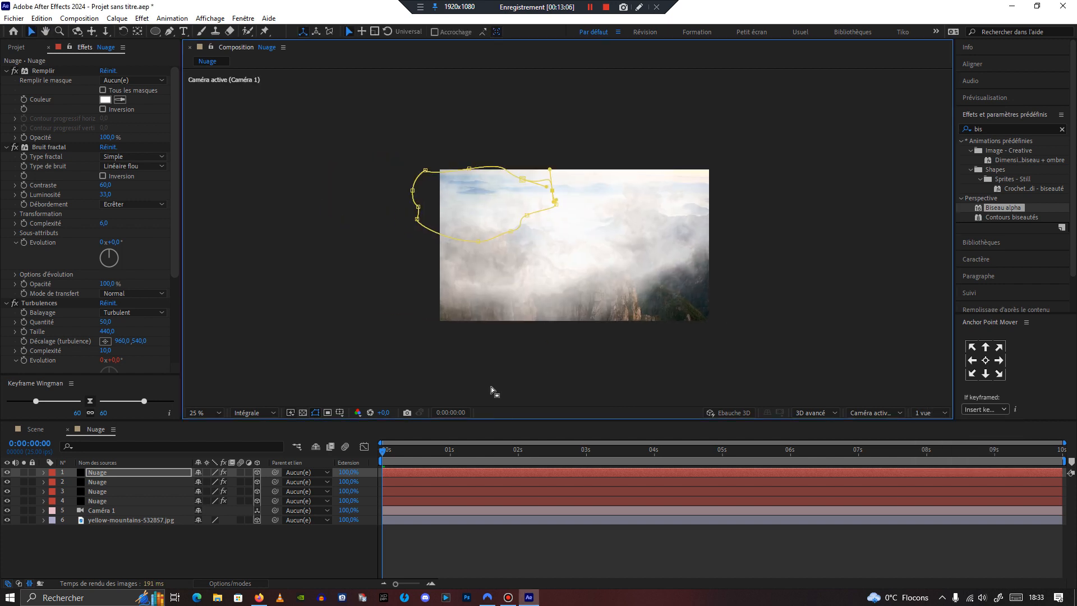
{"action": "key", "text": "period"}
{"action": "key", "text": "h"}
{"action": "mouse_move", "coordinate": [482, 334]}
{"action": "left_mouse_down"}
{"action": "mouse_move", "coordinate": [482, 306]}
{"action": "mouse_move", "coordinate": [486, 323]}
{"action": "left_mouse_up"}
{"action": "key", "text": "v"}
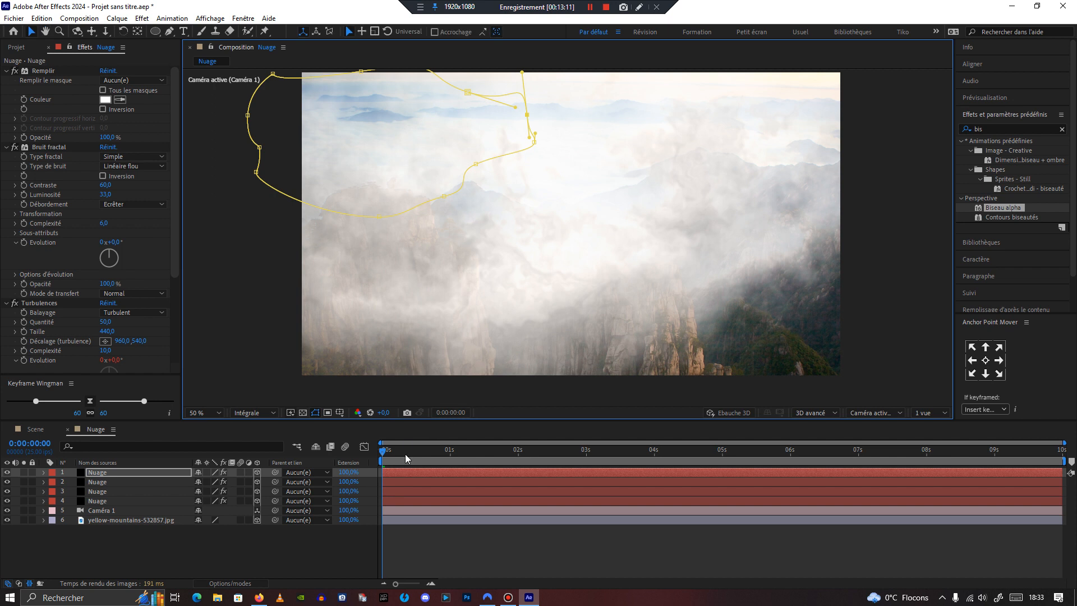
{"action": "left_click", "coordinate": [406, 459]}
{"action": "left_click_drag", "start_coordinate": [411, 461], "coordinate": [365, 494]}
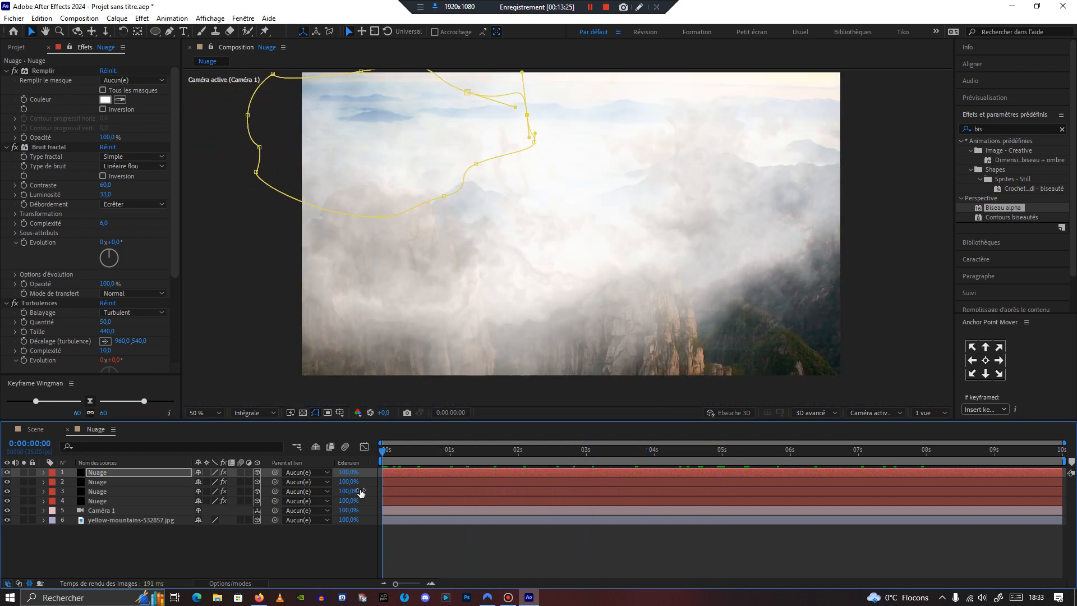
Step: Keyframe the fourth cloud layer's opacity at 84% at the start and fade it to 0% at 2 seconds
{"action": "left_click", "coordinate": [93, 500]}
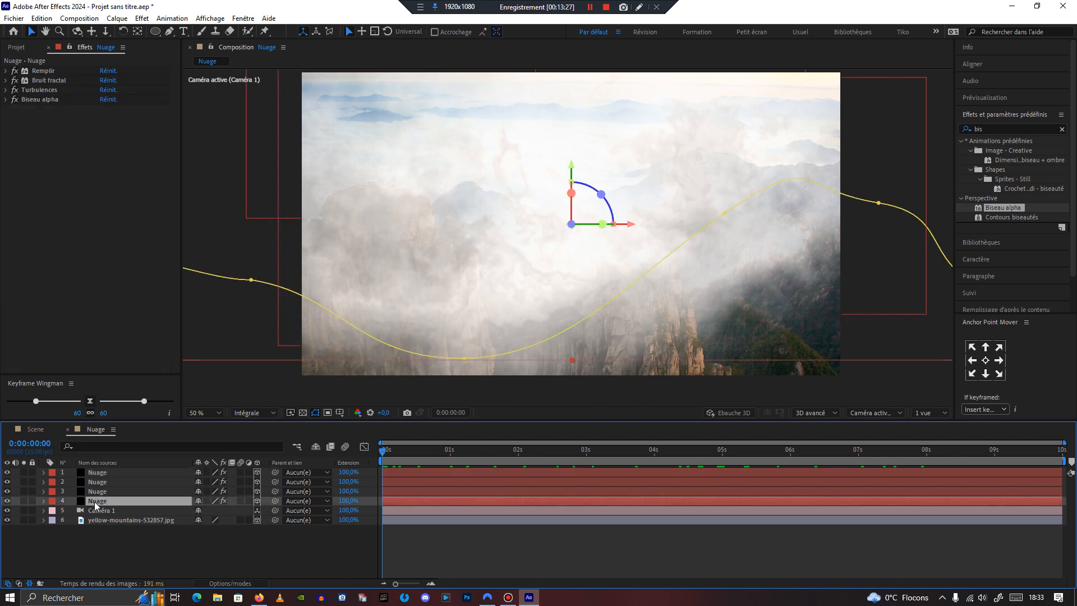
{"action": "key", "text": "t"}
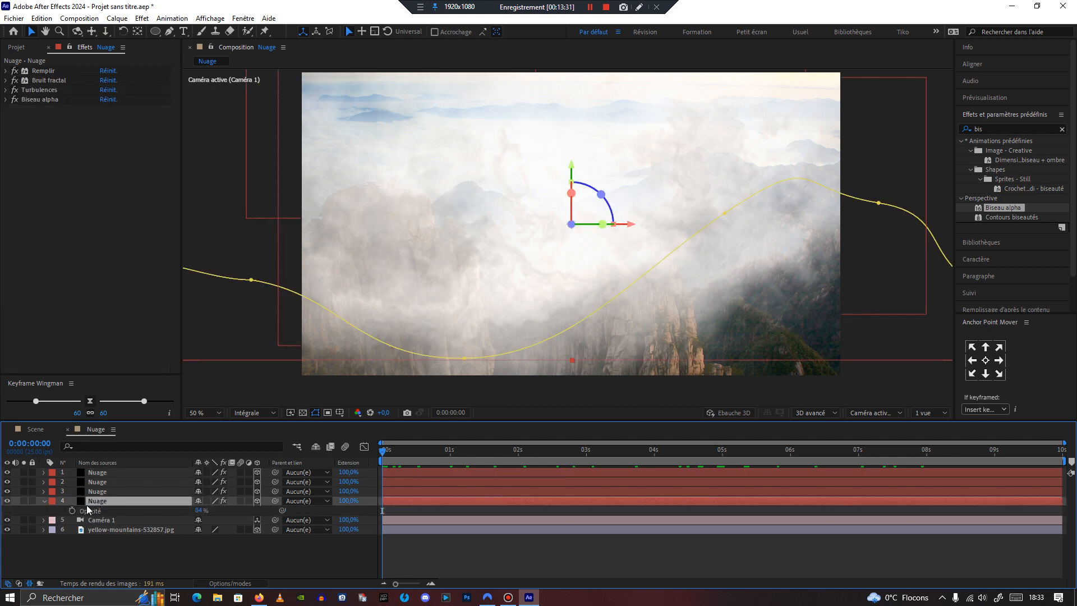
{"action": "left_click", "coordinate": [72, 511]}
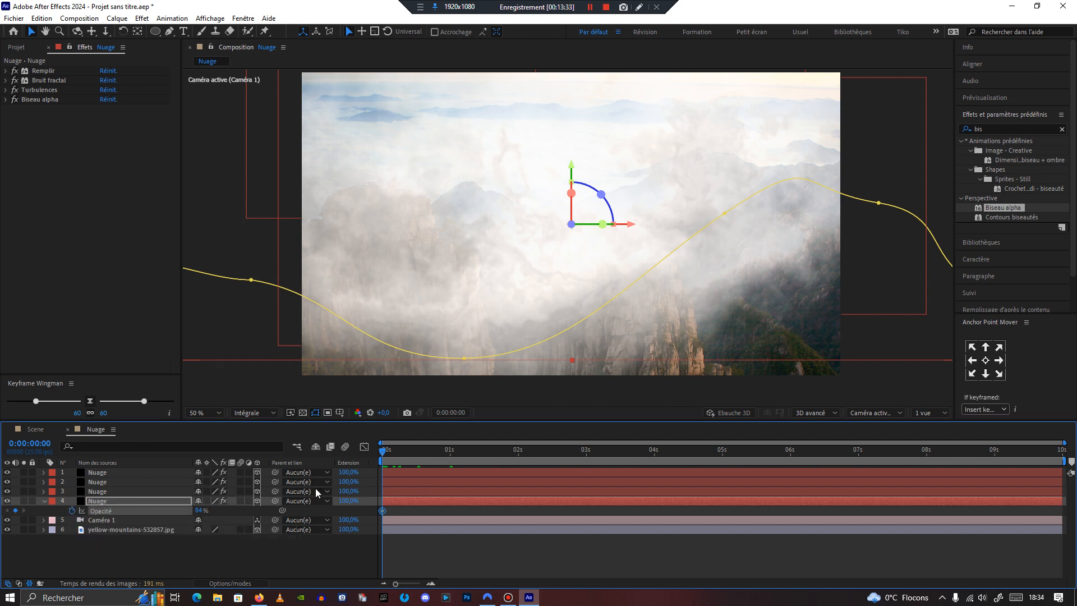
{"action": "left_click_drag", "start_coordinate": [386, 456], "coordinate": [518, 461]}
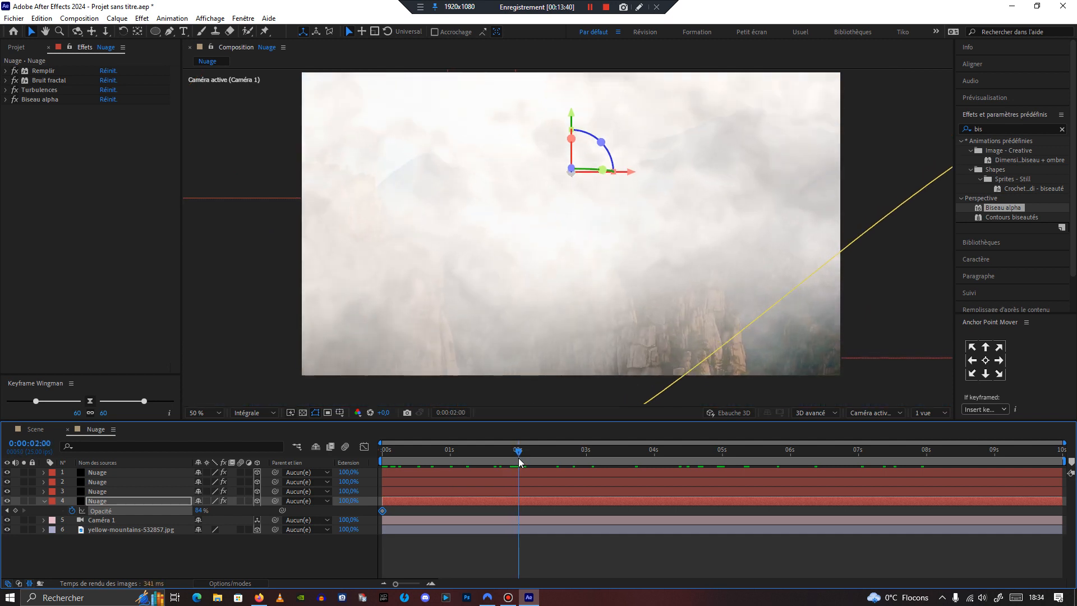
{"action": "left_click_drag", "start_coordinate": [200, 511], "coordinate": [123, 516]}
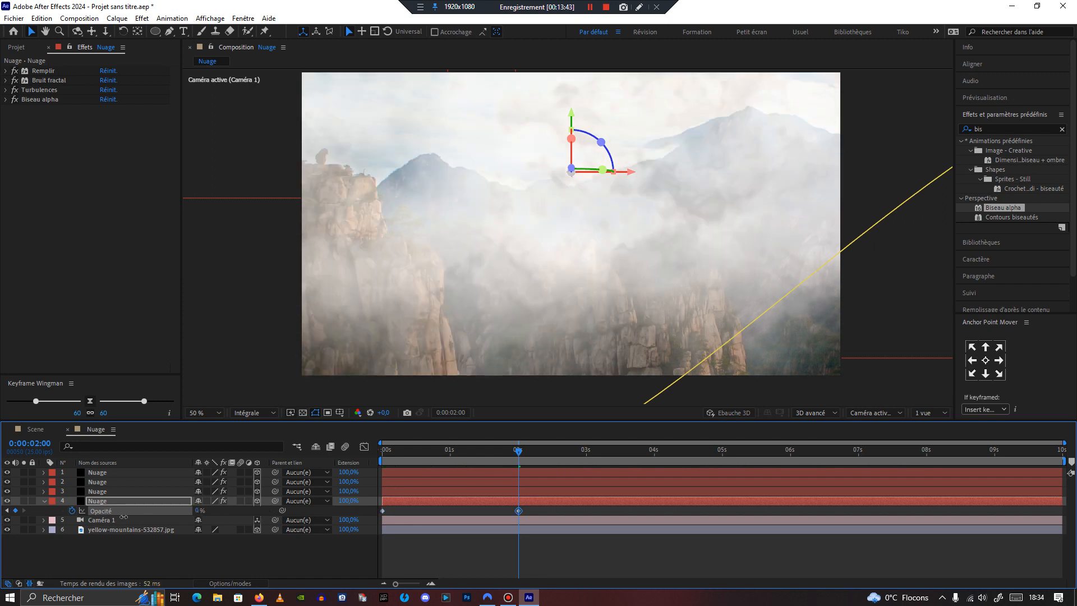
Step: Animate the third cloud layer's opacity from 49% at 2 seconds down to 0% at about 4:15
{"action": "left_click", "coordinate": [43, 501]}
{"action": "left_click", "coordinate": [110, 492]}
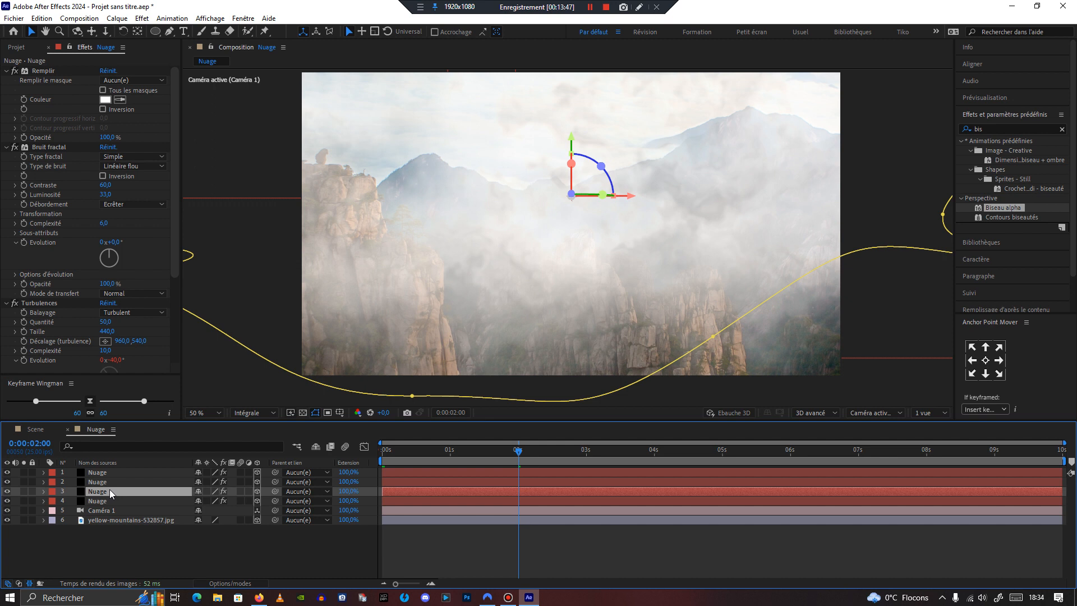
{"action": "key", "text": "t"}
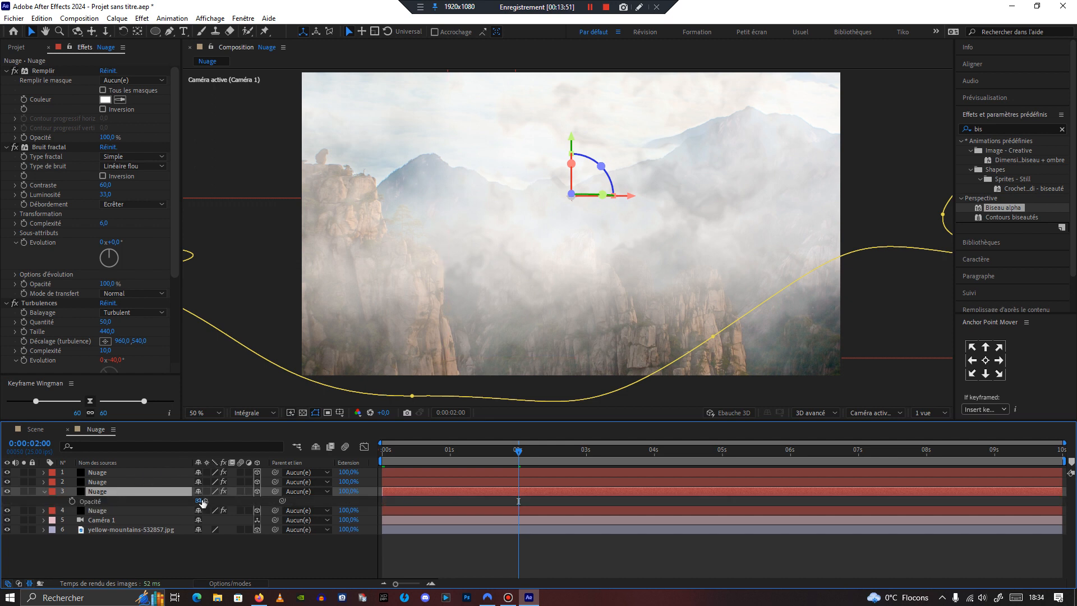
{"action": "left_click_drag", "start_coordinate": [200, 501], "coordinate": [183, 504]}
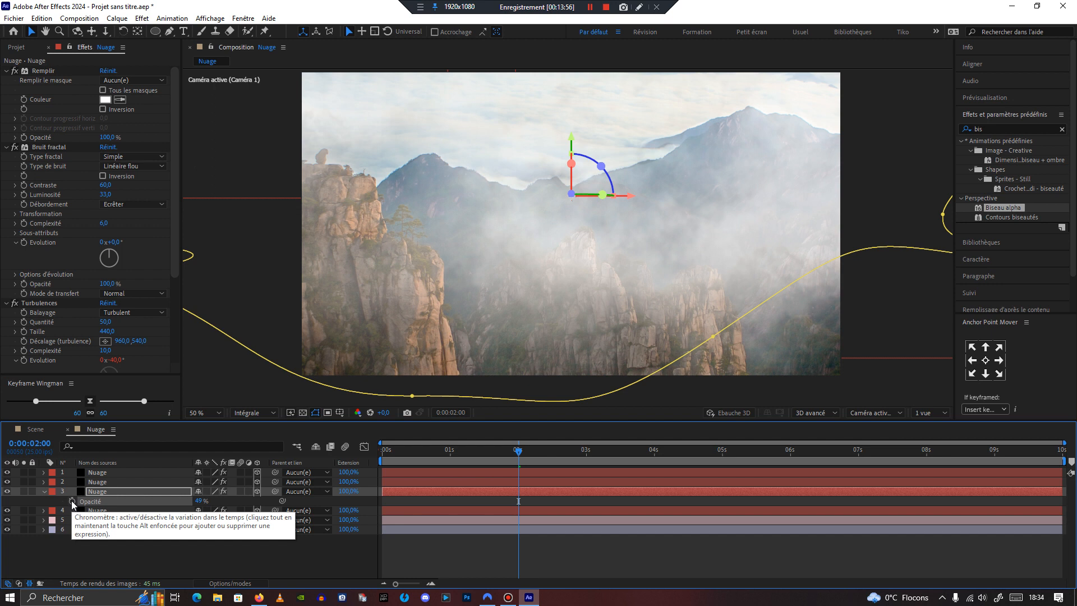
{"action": "left_click", "coordinate": [71, 502]}
{"action": "left_click_drag", "start_coordinate": [519, 452], "coordinate": [697, 467]}
{"action": "left_click_drag", "start_coordinate": [200, 500], "coordinate": [136, 504]}
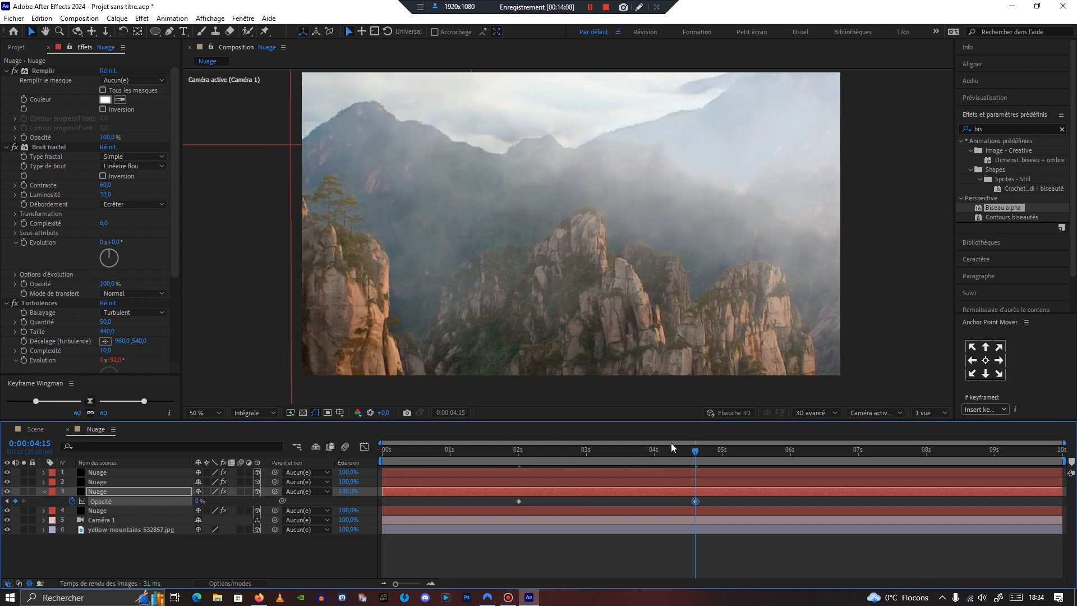
Step: Change the fourth cloud layer's opening opacity keyframe to 64% and scrub through the fade
{"action": "left_click_drag", "start_coordinate": [695, 453], "coordinate": [375, 475]}
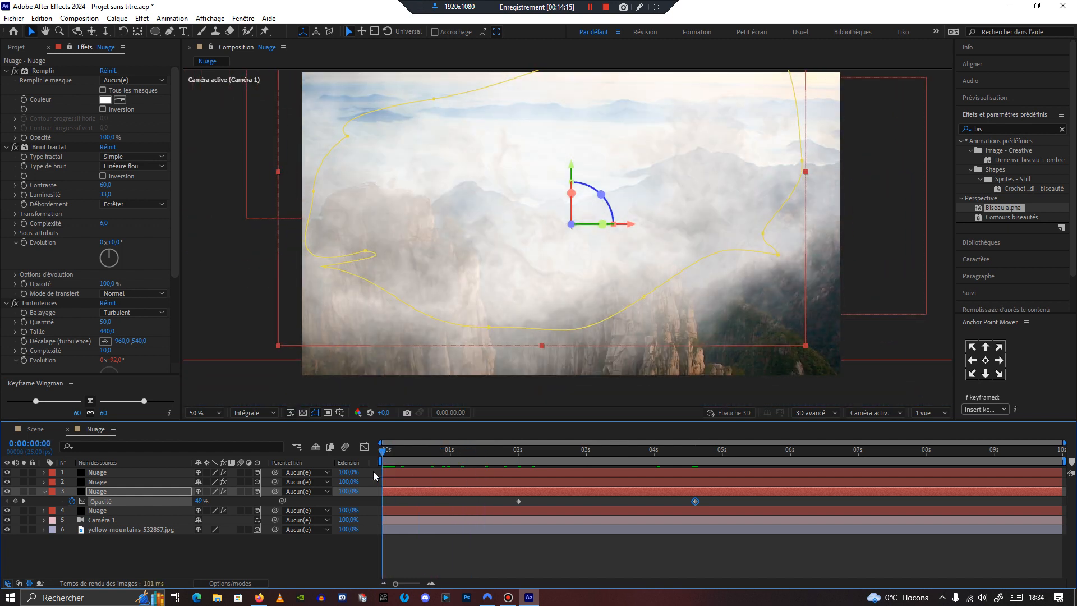
{"action": "left_click", "coordinate": [391, 511]}
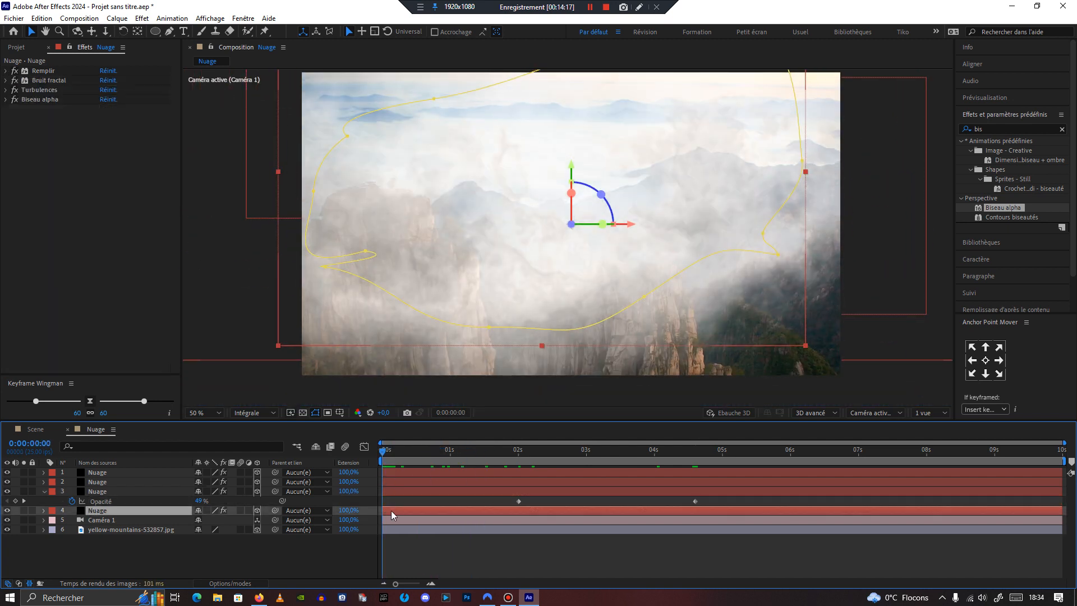
{"action": "key", "text": "t"}
{"action": "left_click_drag", "start_coordinate": [200, 520], "coordinate": [187, 523]}
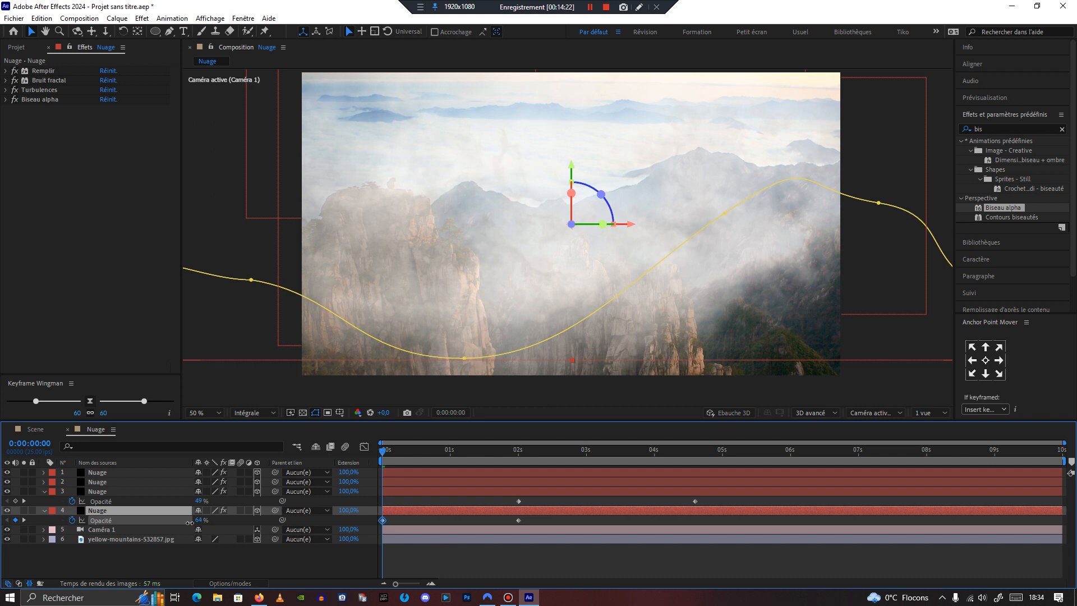
{"action": "left_click_drag", "start_coordinate": [384, 452], "coordinate": [588, 490]}
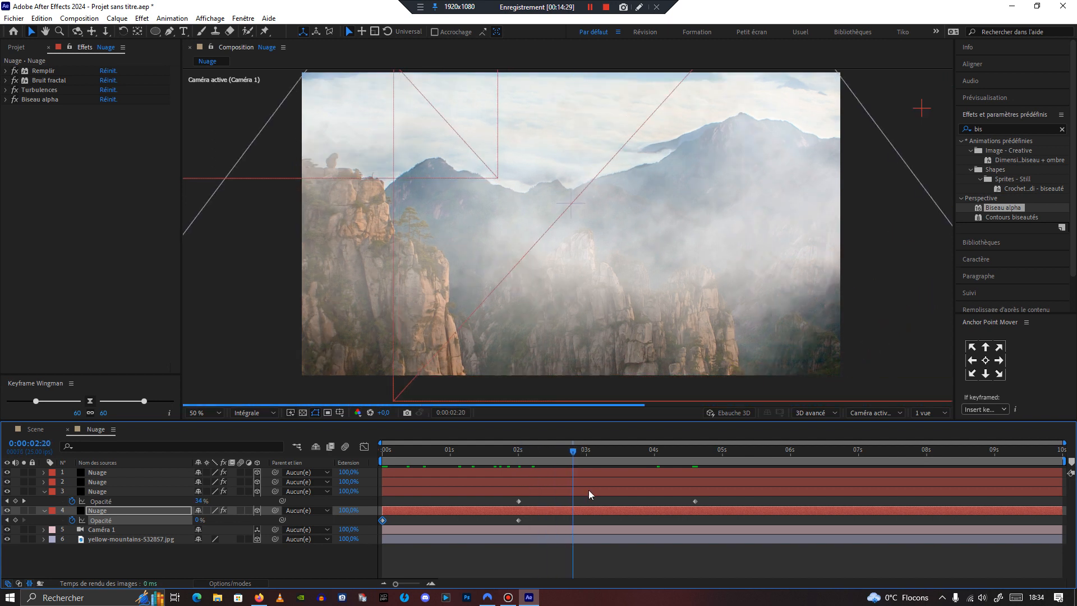
{"action": "left_click", "coordinate": [594, 450]}
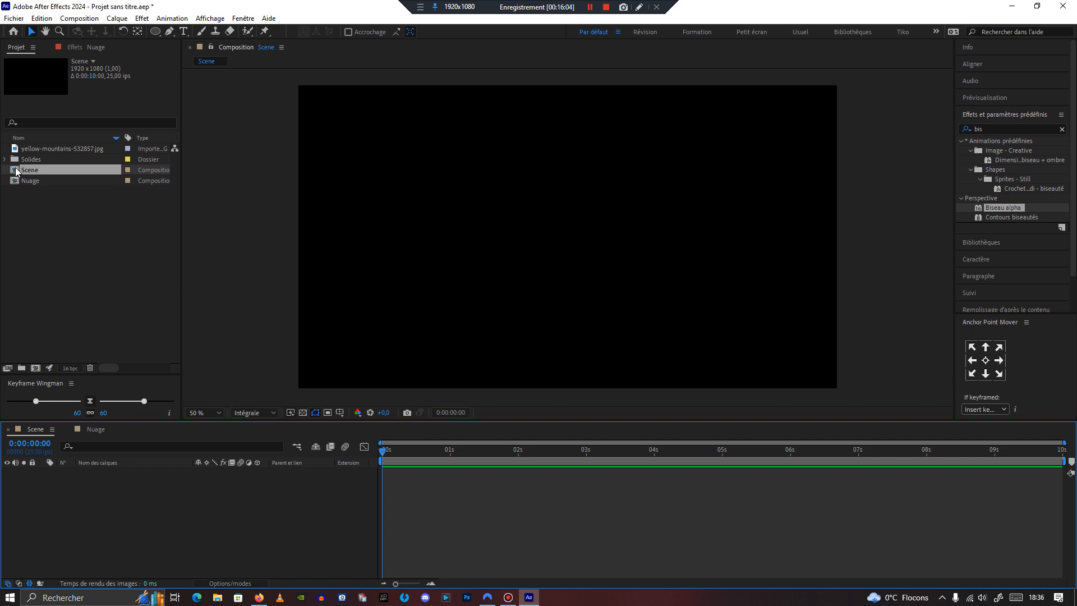
Step: Place the Nuage composition into the Scene composition's timeline
{"action": "left_click_drag", "start_coordinate": [25, 181], "coordinate": [144, 461]}
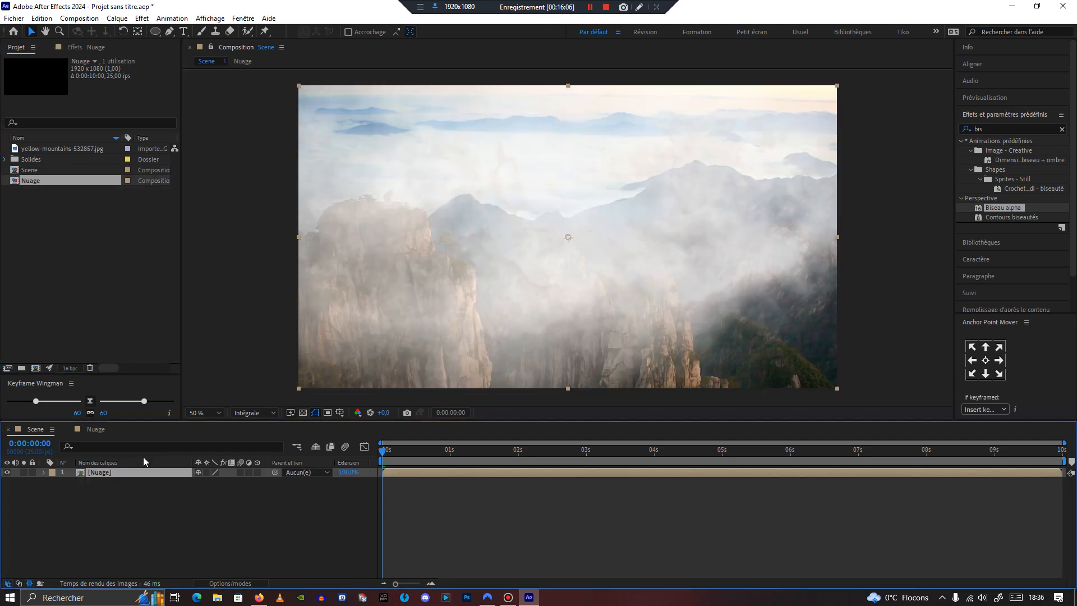
{"action": "mouse_move", "coordinate": [391, 455]}
{"action": "left_mouse_down"}
{"action": "mouse_move", "coordinate": [546, 454]}
{"action": "mouse_move", "coordinate": [377, 463]}
{"action": "left_mouse_up"}
Step: Create a new adjustment layer in Scene and rename it CC
{"action": "key", "text": "ctrl+alt+y"}
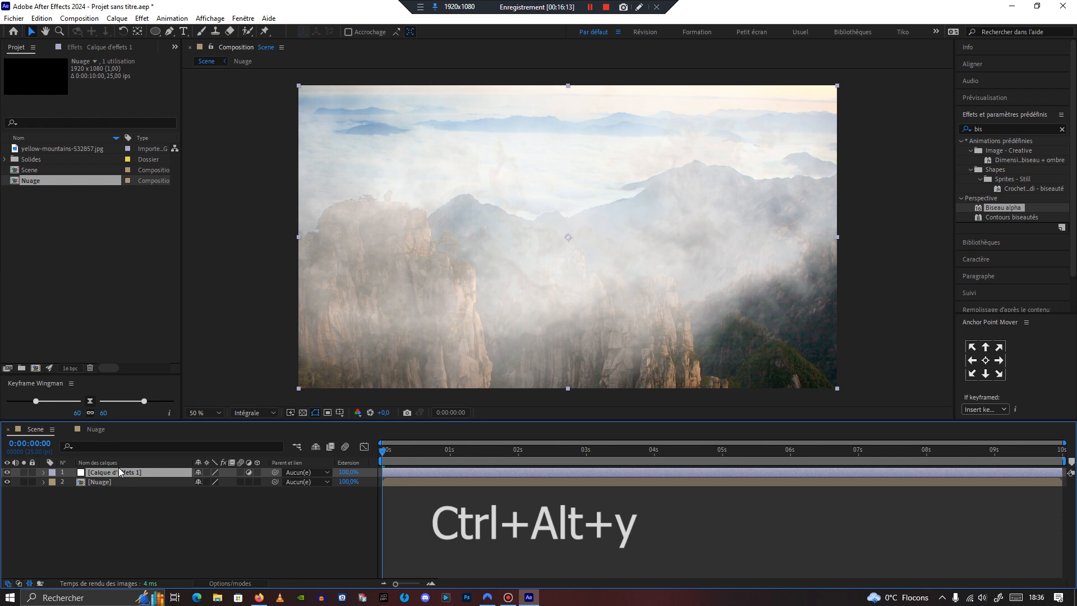
{"action": "key", "text": "Return"}
{"action": "type", "text": "CC"}
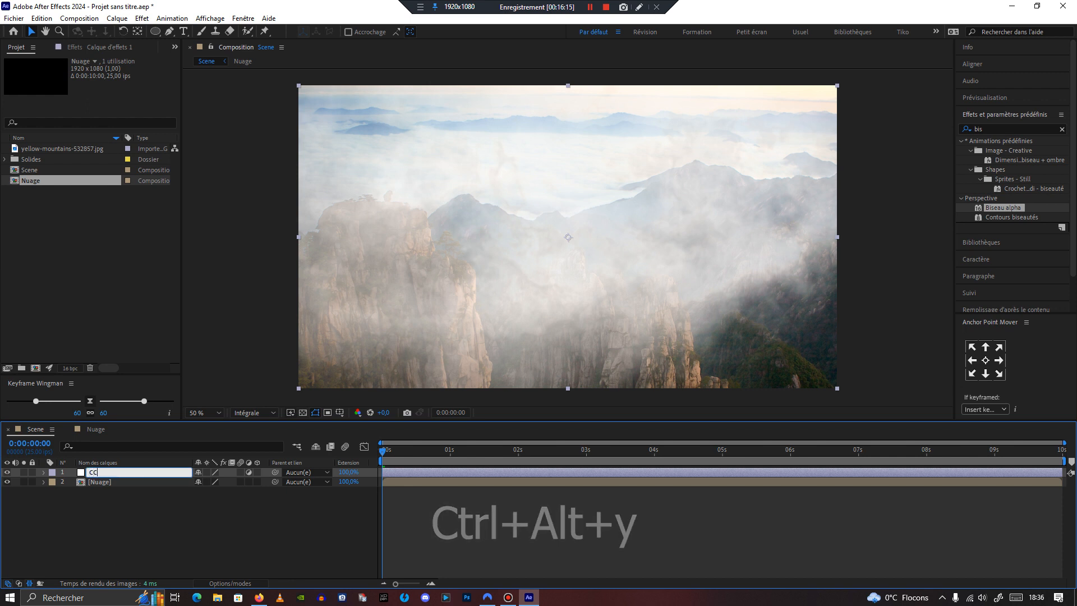
{"action": "left_click", "coordinate": [138, 501]}
{"action": "left_click", "coordinate": [126, 473]}
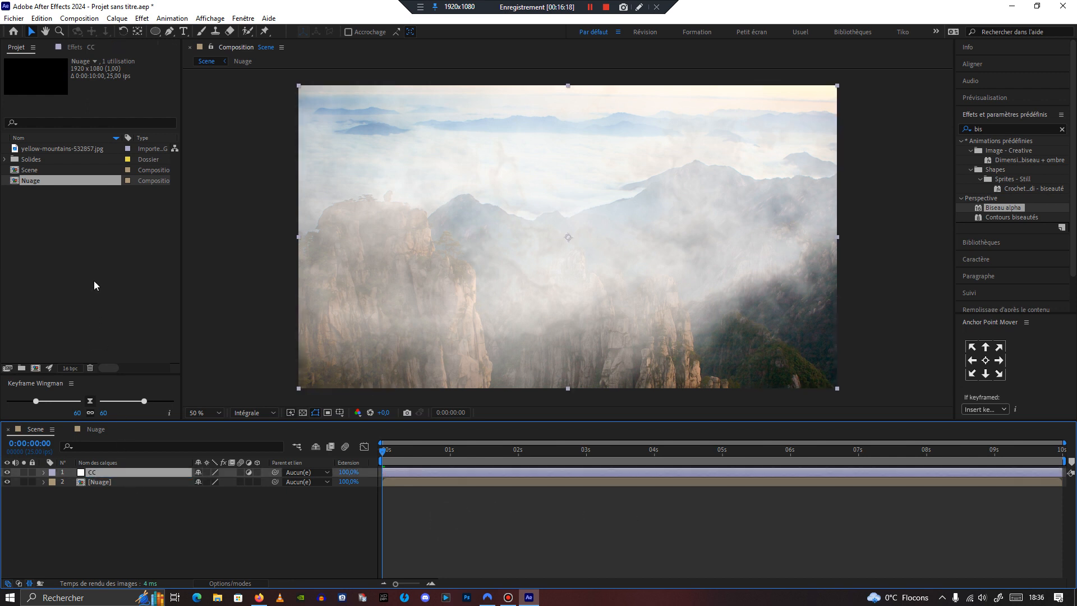
Step: Search the effects for Courbes and apply it to the CC adjustment layer
{"action": "left_click", "coordinate": [72, 48]}
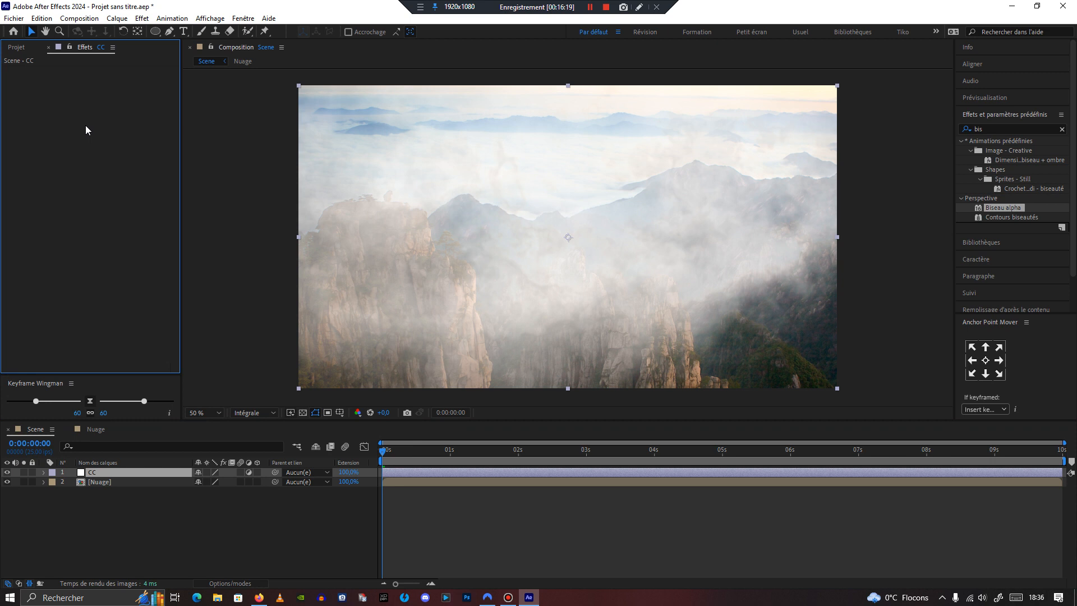
{"action": "left_click", "coordinate": [1001, 128]}
{"action": "type", "text": "cour"}
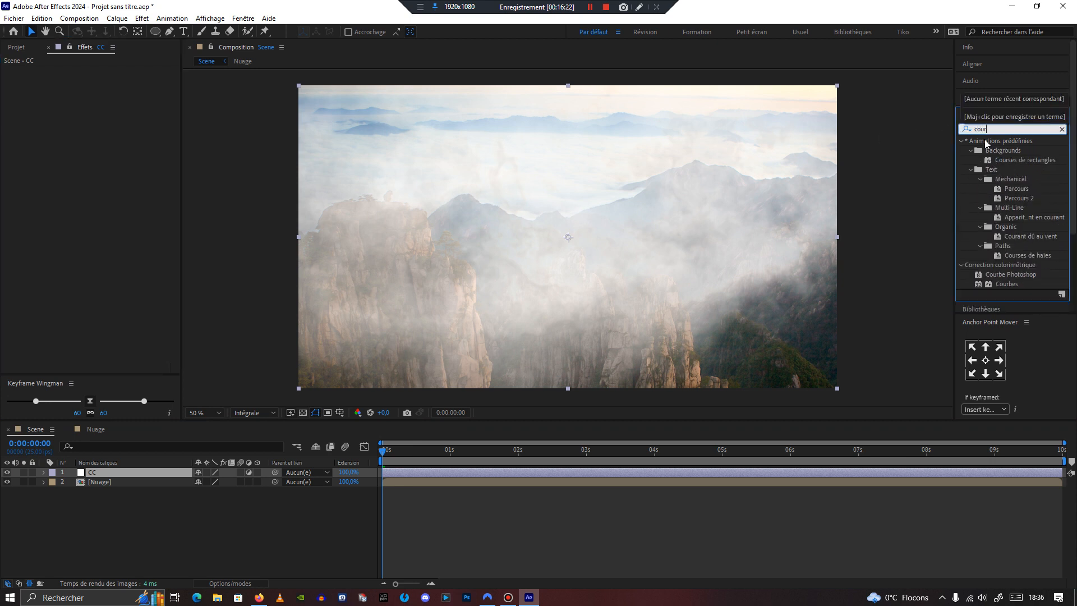
{"action": "double_click", "coordinate": [1009, 284]}
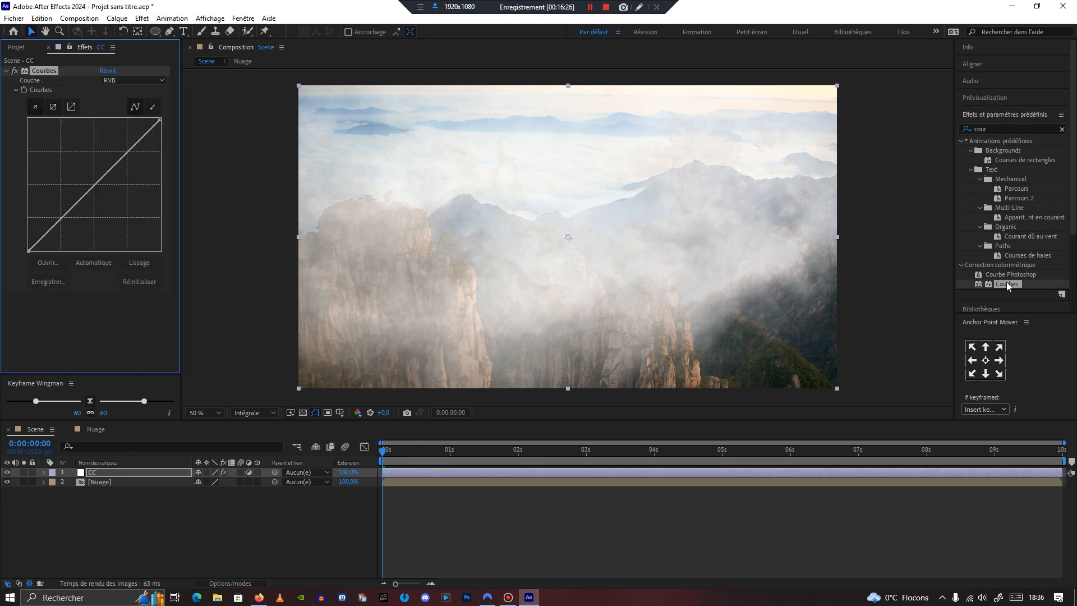
Step: Shape an S-curve in Courbes by lowering the shadows and raising the highlights, then preview the result
{"action": "left_click_drag", "start_coordinate": [56, 220], "coordinate": [70, 230]}
{"action": "mouse_move", "coordinate": [132, 158]}
{"action": "left_mouse_down"}
{"action": "mouse_move", "coordinate": [127, 145]}
{"action": "mouse_move", "coordinate": [136, 145]}
{"action": "left_mouse_up"}
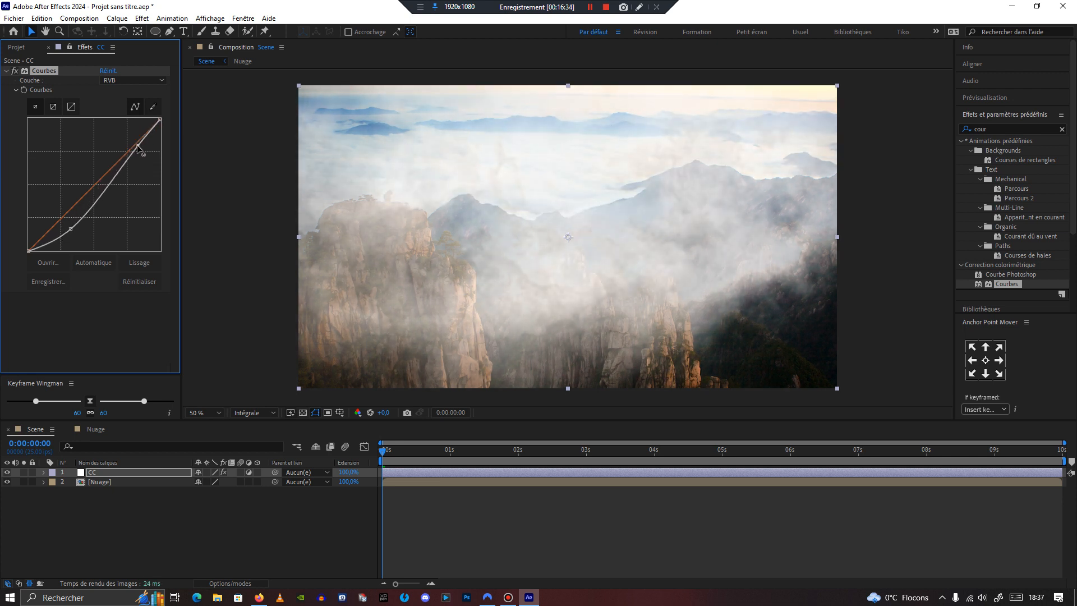
{"action": "left_click_drag", "start_coordinate": [70, 227], "coordinate": [77, 232]}
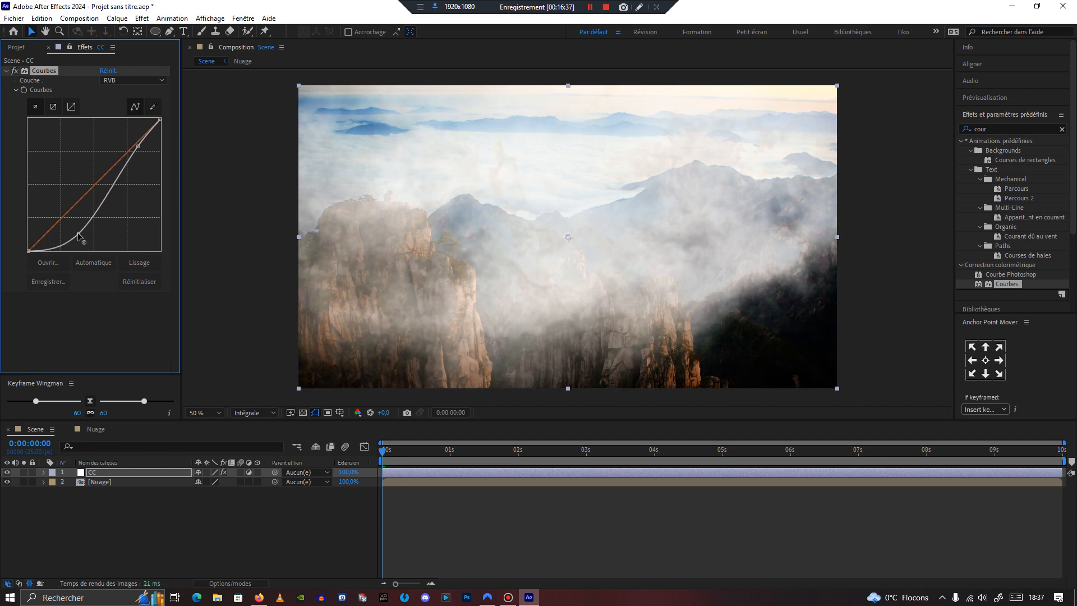
{"action": "left_click_drag", "start_coordinate": [380, 452], "coordinate": [560, 470]}
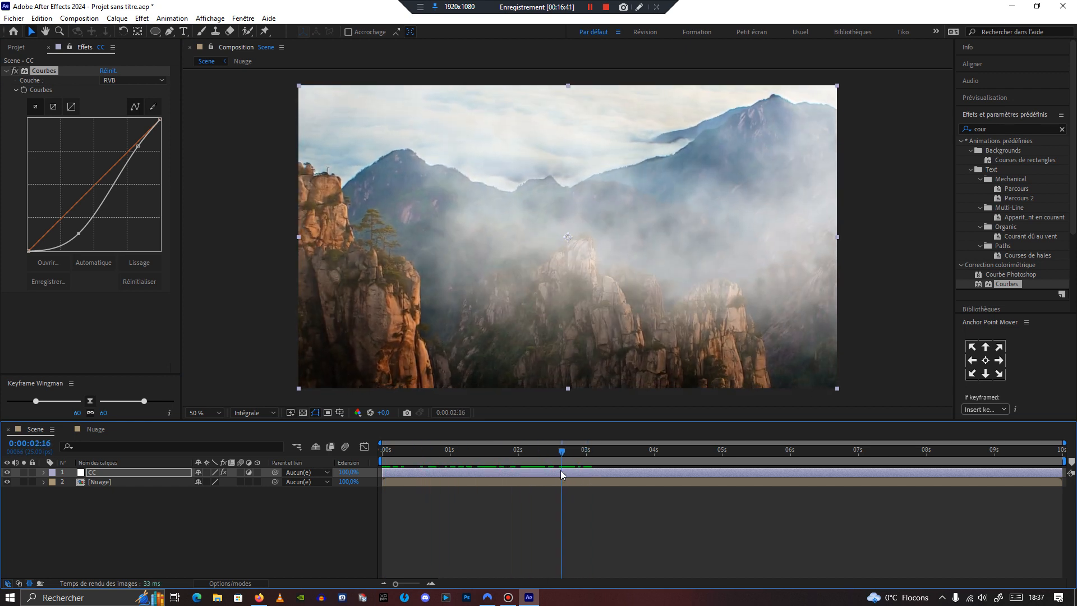
{"action": "left_click", "coordinate": [6, 72]}
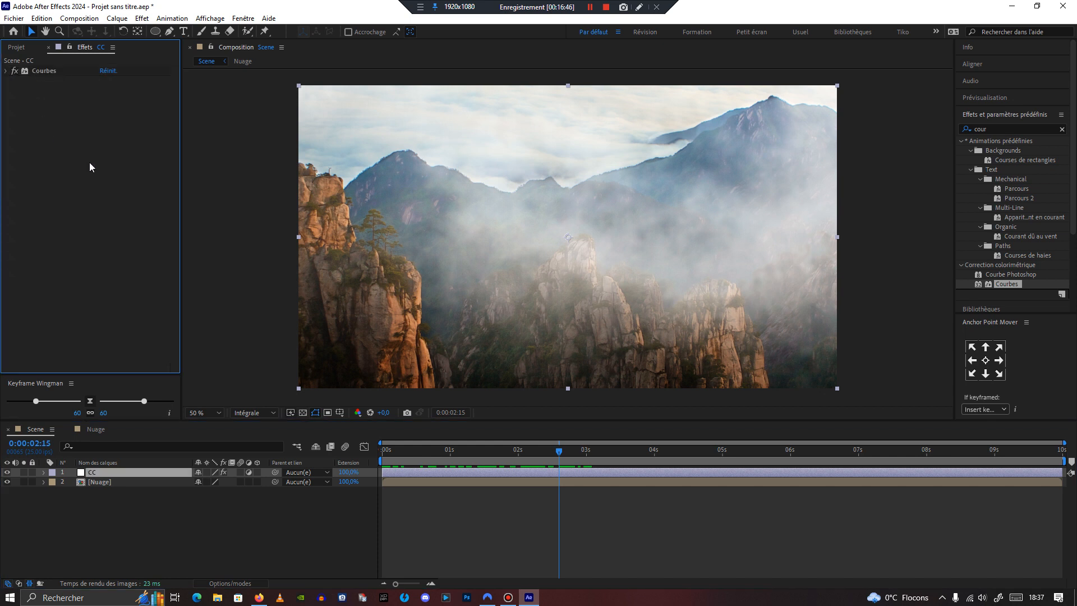
Step: Search the effects for Teinte/Saturation and apply it to the CC adjustment layer
{"action": "left_click", "coordinate": [997, 128]}
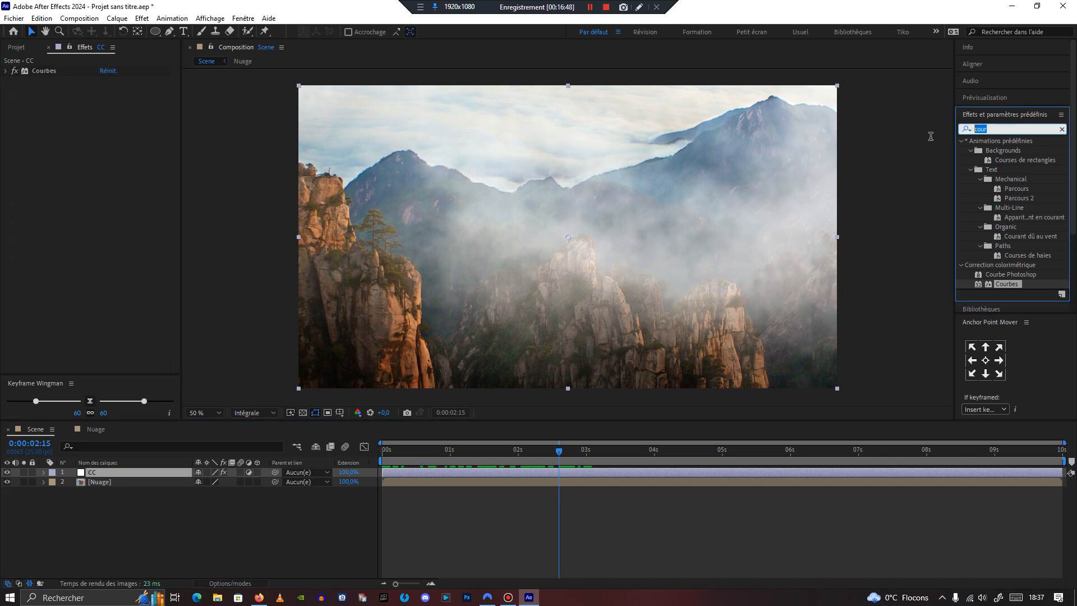
{"action": "type", "text": "tein"}
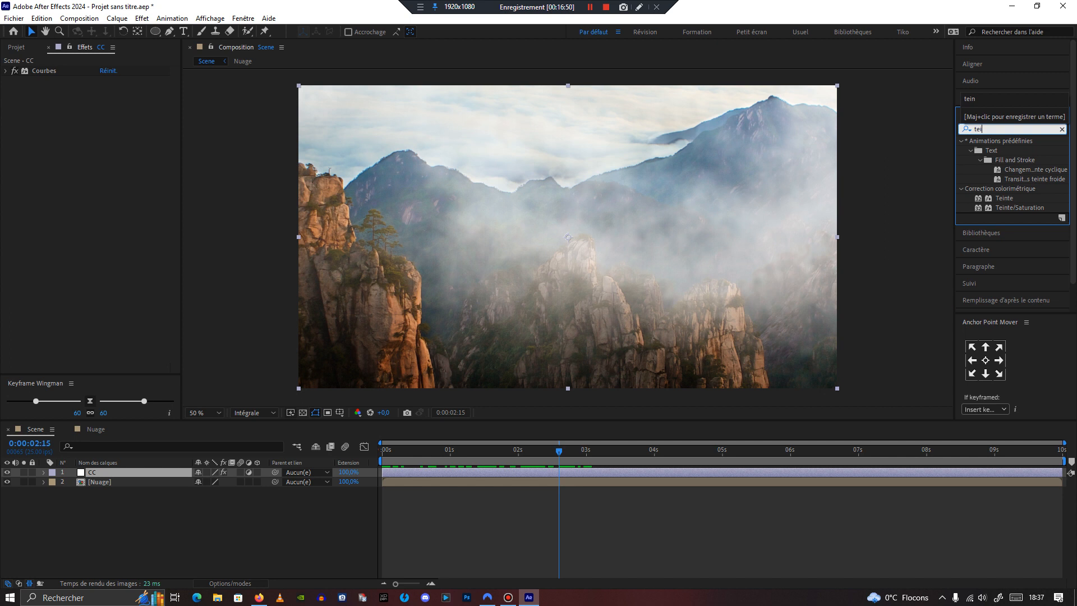
{"action": "double_click", "coordinate": [1019, 207]}
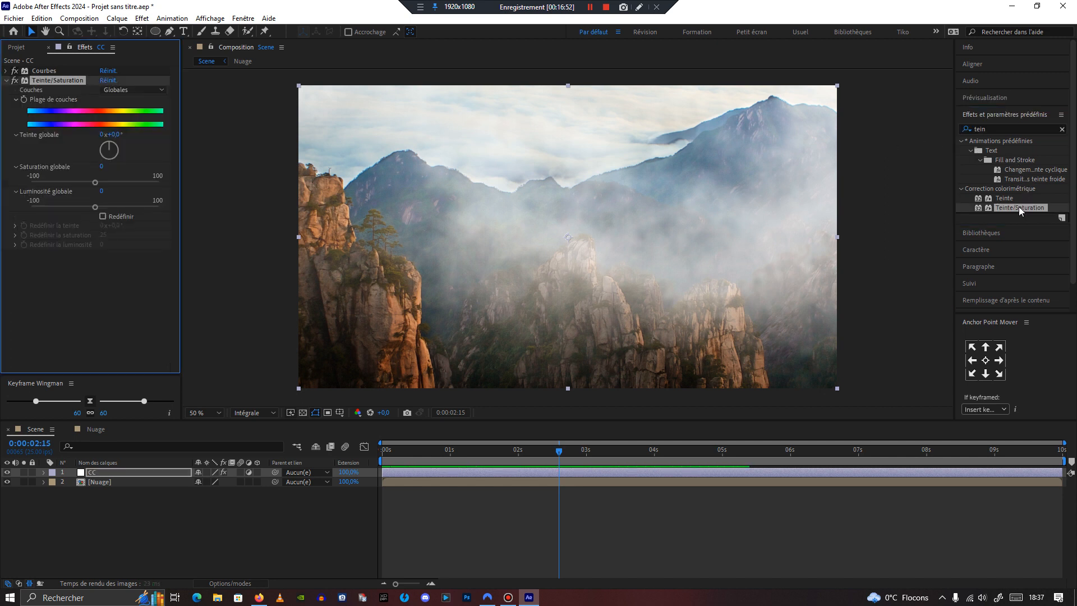
Step: Nudge the Teinte/Saturation global hue slightly and scrub the timeline to preview the grade
{"action": "mouse_move", "coordinate": [114, 134]}
{"action": "left_mouse_down"}
{"action": "mouse_move", "coordinate": [124, 135]}
{"action": "mouse_move", "coordinate": [111, 135]}
{"action": "left_mouse_up"}
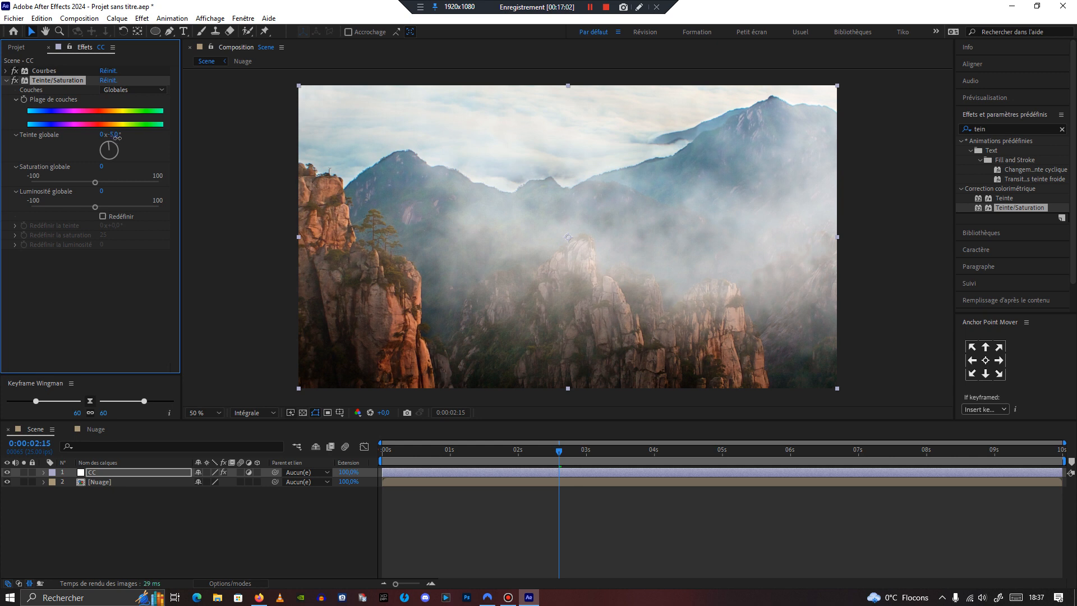
{"action": "left_click_drag", "start_coordinate": [116, 138], "coordinate": [117, 138]}
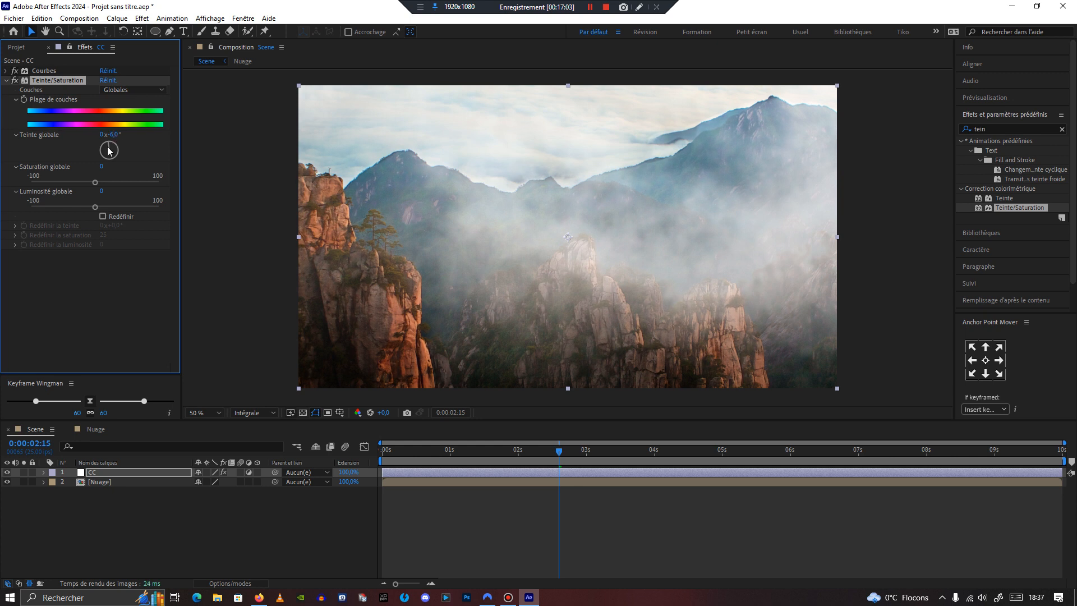
{"action": "left_click", "coordinate": [6, 81]}
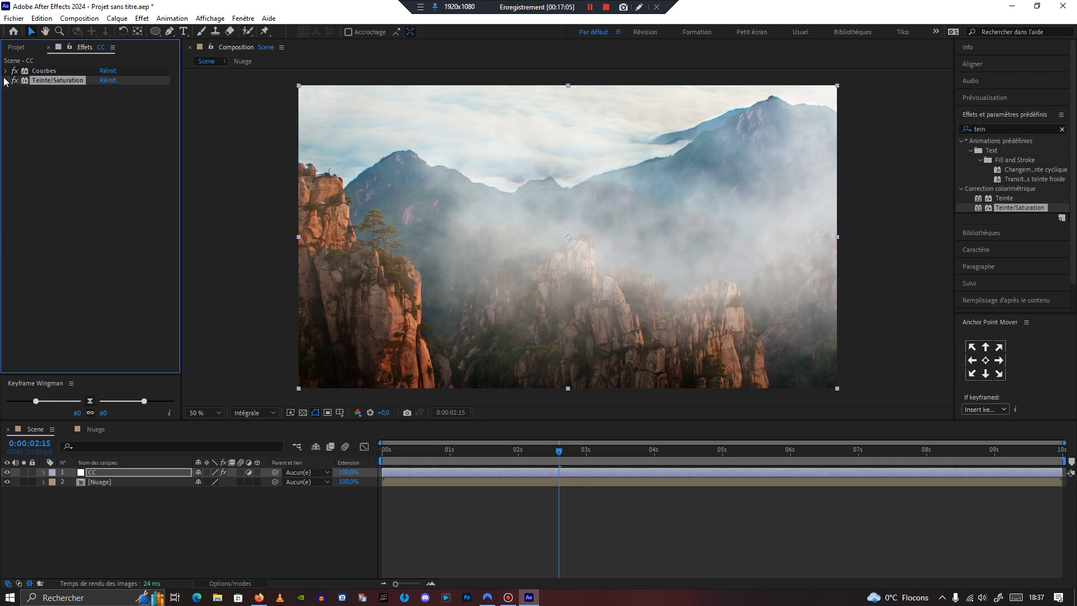
{"action": "left_click", "coordinate": [19, 137]}
{"action": "left_click_drag", "start_coordinate": [561, 458], "coordinate": [774, 484]}
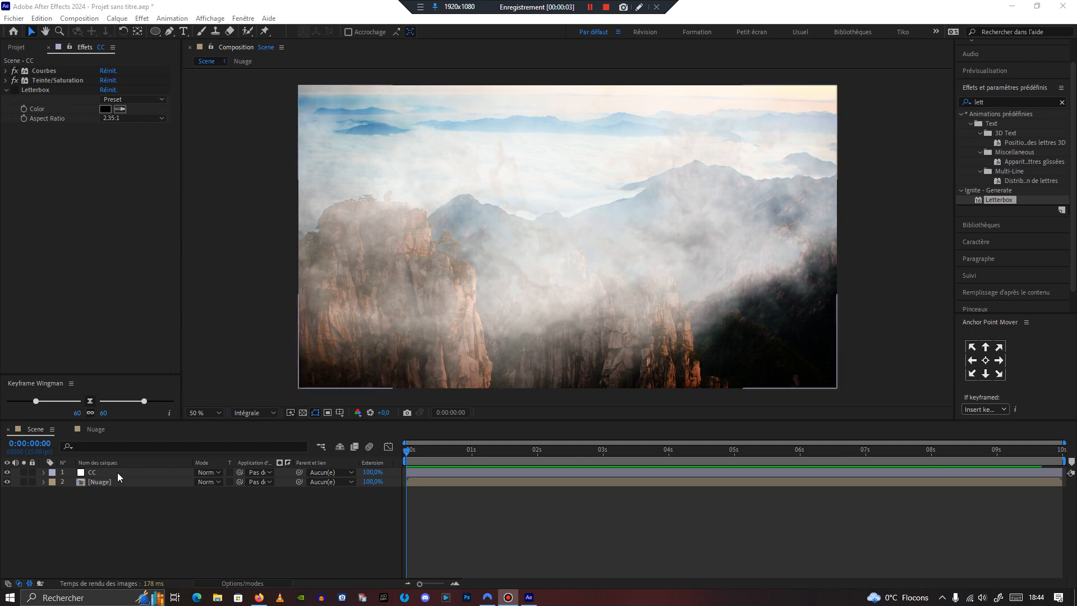
Step: Create a new black solid layer with a height of 852 px
{"action": "left_click", "coordinate": [116, 18]}
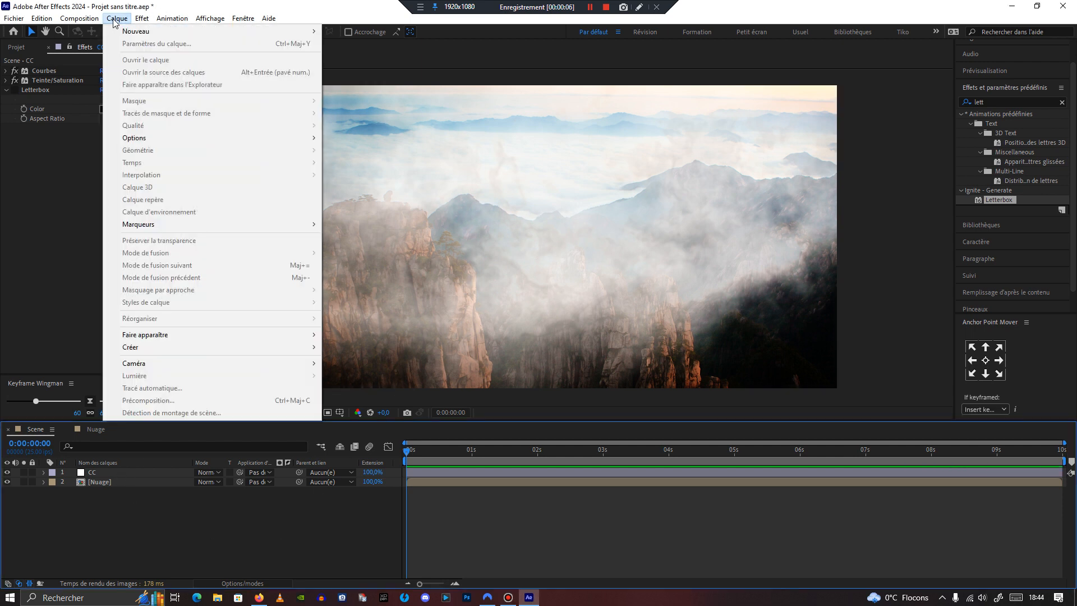
{"action": "mouse_move", "coordinate": [130, 33]}
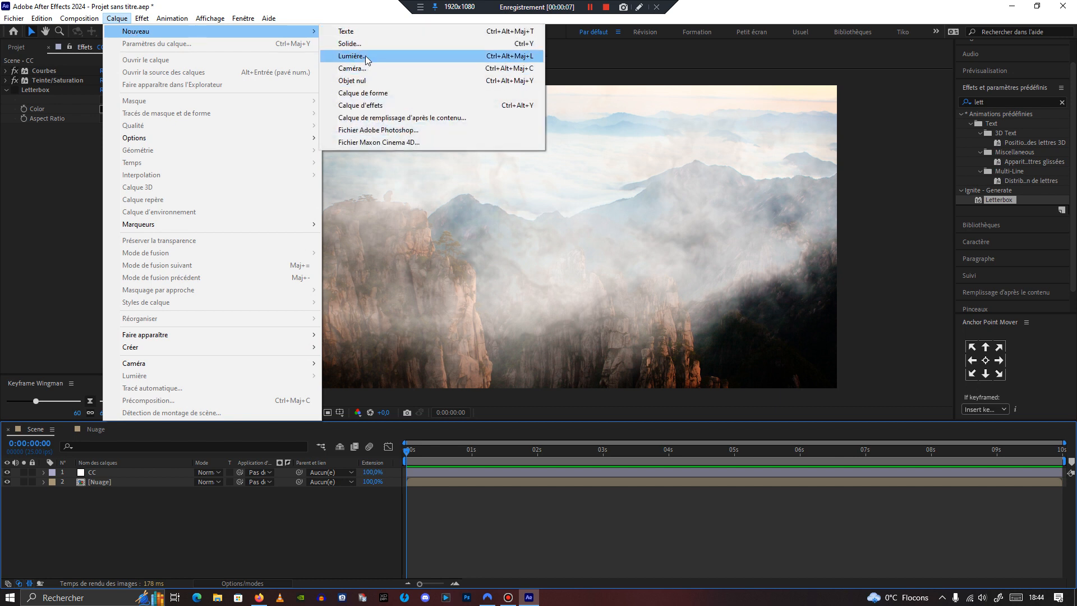
{"action": "left_click", "coordinate": [365, 45]}
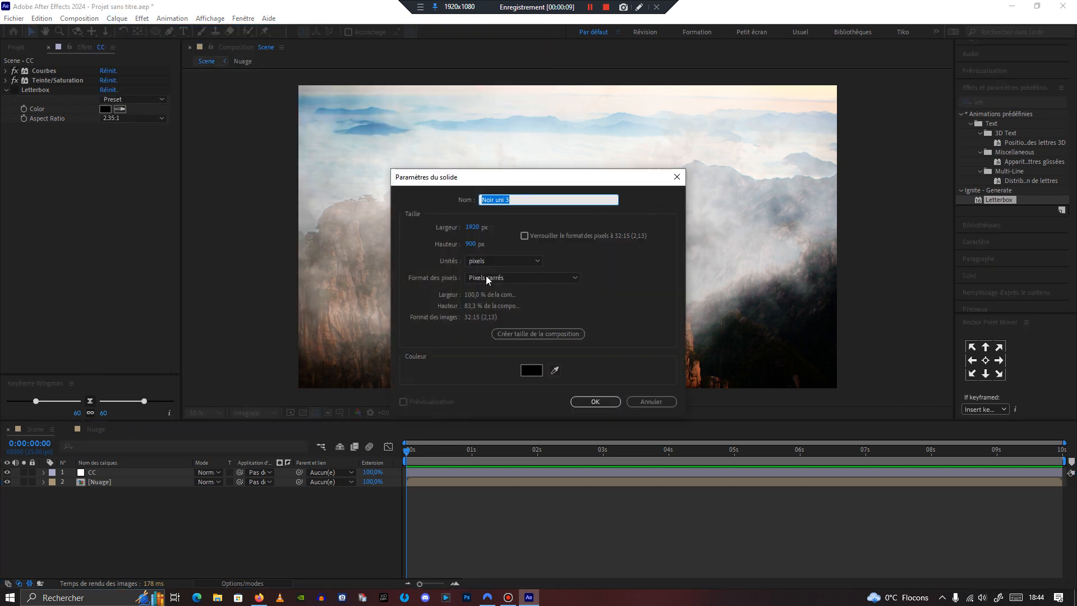
{"action": "left_click", "coordinate": [473, 246]}
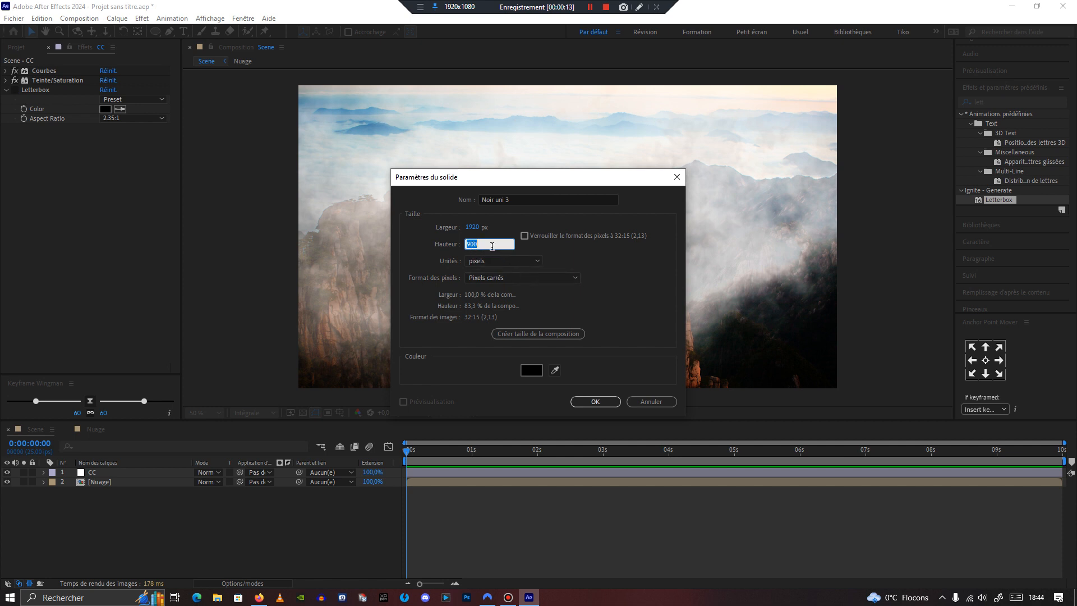
{"action": "type", "text": "852"}
{"action": "left_click", "coordinate": [595, 403]}
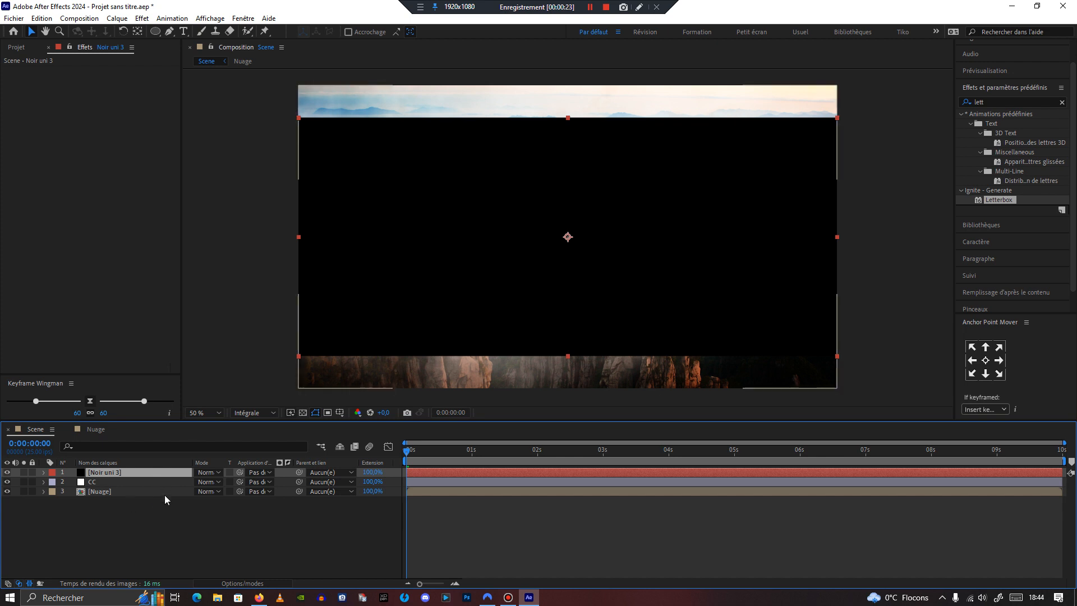
Step: Set the Nuage layer's track matte to the black solid layer Noir uni 3
{"action": "left_click", "coordinate": [164, 493]}
{"action": "left_click", "coordinate": [261, 493]}
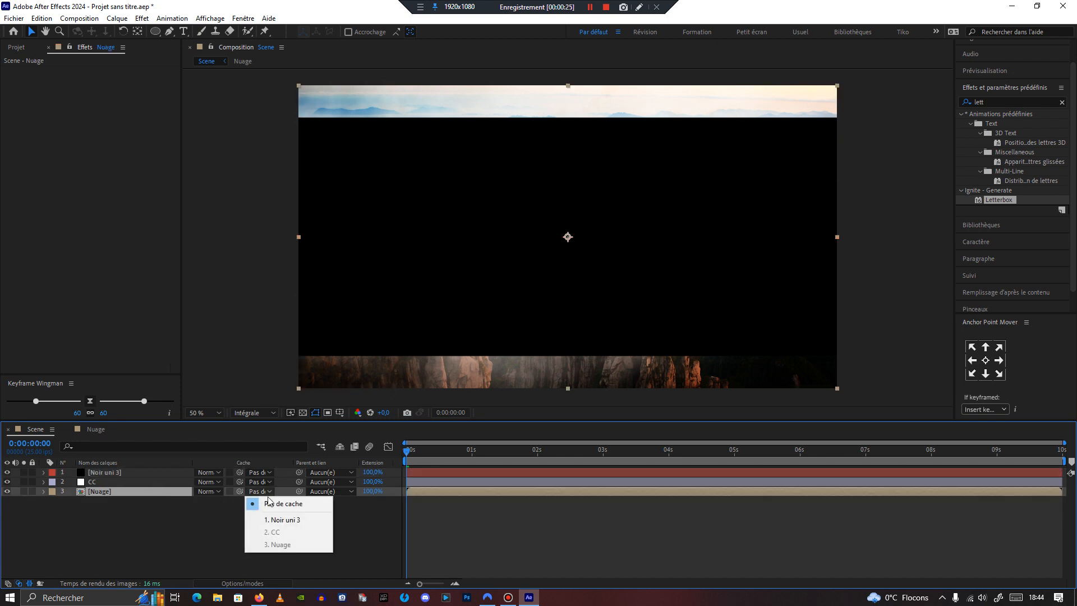
{"action": "left_click", "coordinate": [295, 518]}
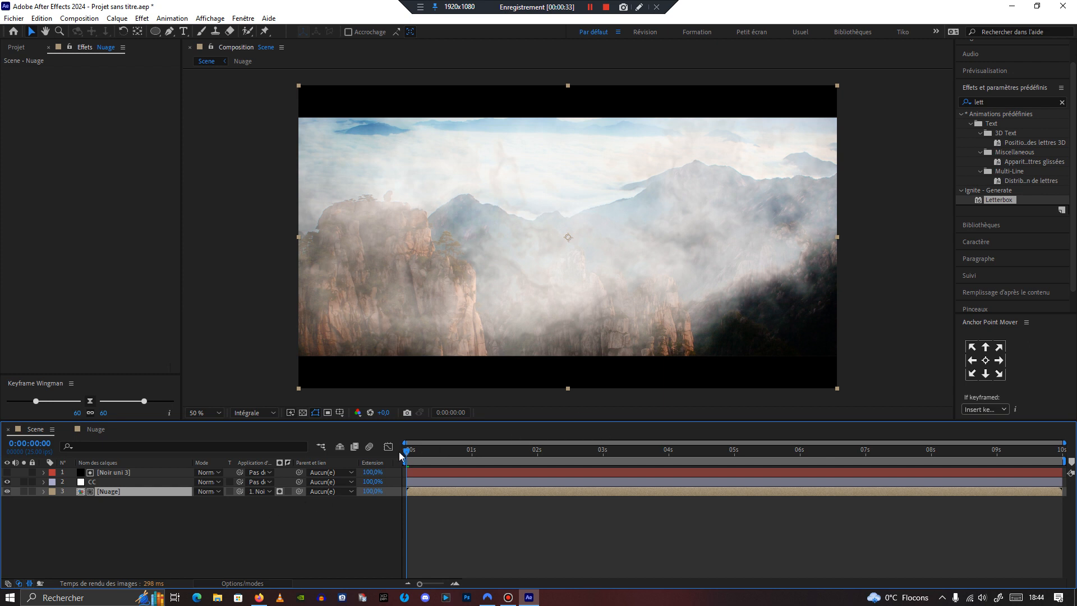
Step: Search the effects for Grain and apply it to the CC adjustment layer
{"action": "left_click_drag", "start_coordinate": [409, 452], "coordinate": [621, 450]}
{"action": "scroll", "coordinate": [551, 287], "scroll_direction": "up", "scroll_amount": 1}
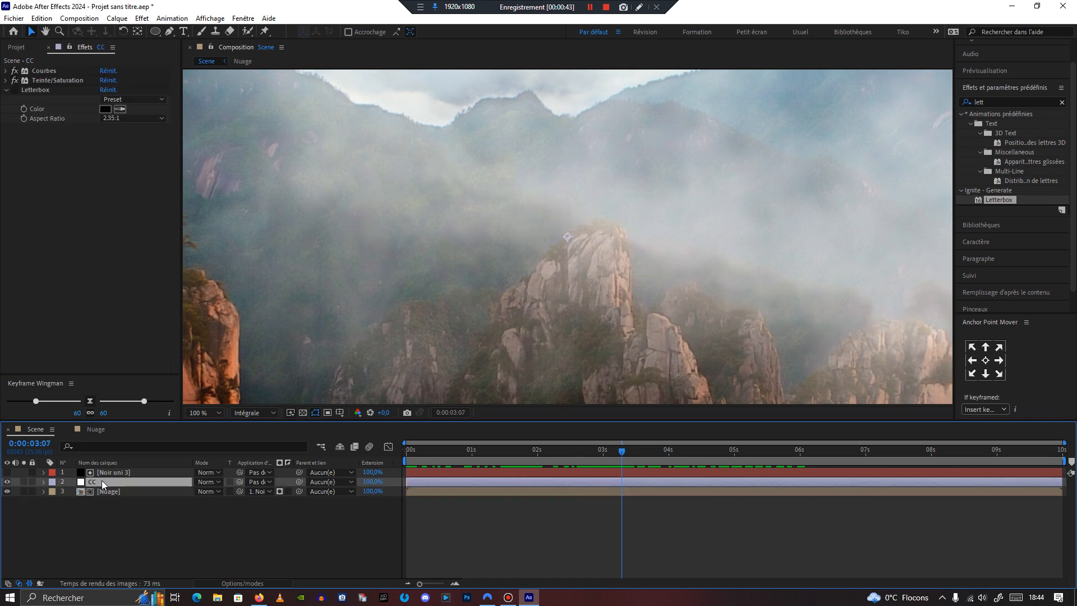
{"action": "left_click", "coordinate": [100, 302]}
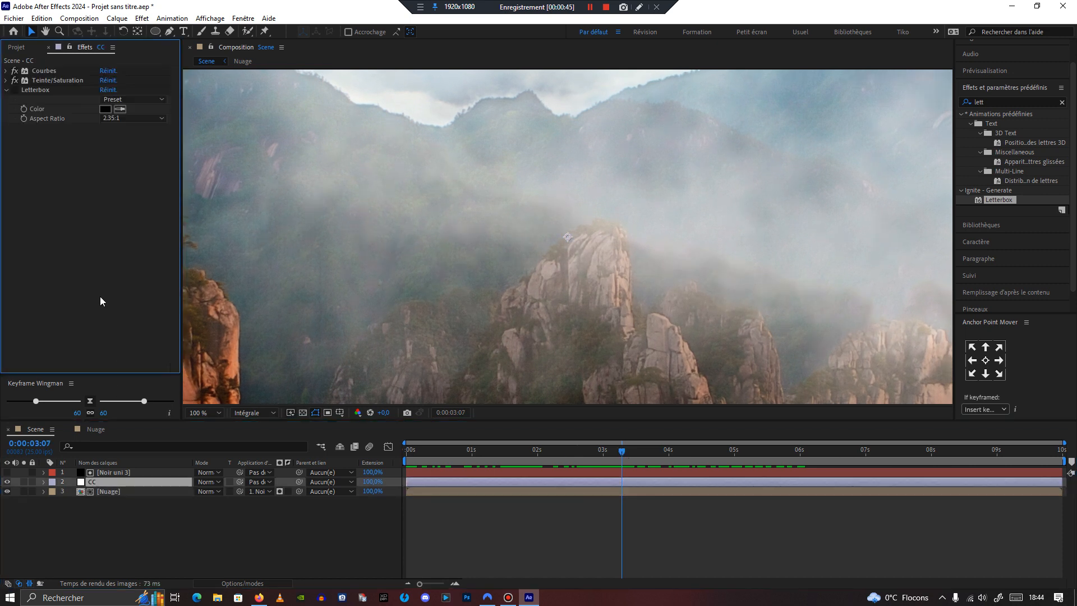
{"action": "key", "text": "ctrl+space"}
{"action": "type", "text": "grain"}
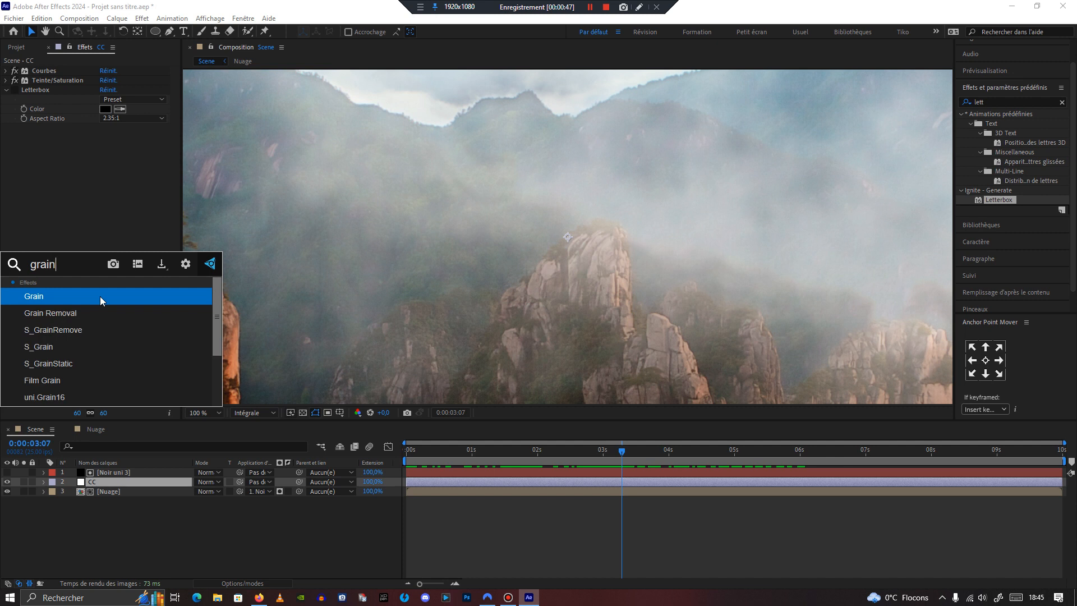
{"action": "key", "text": "Return"}
Step: Set the Grain effect's Size to 2
{"action": "left_click", "coordinate": [105, 137]}
{"action": "left_click", "coordinate": [112, 224]}
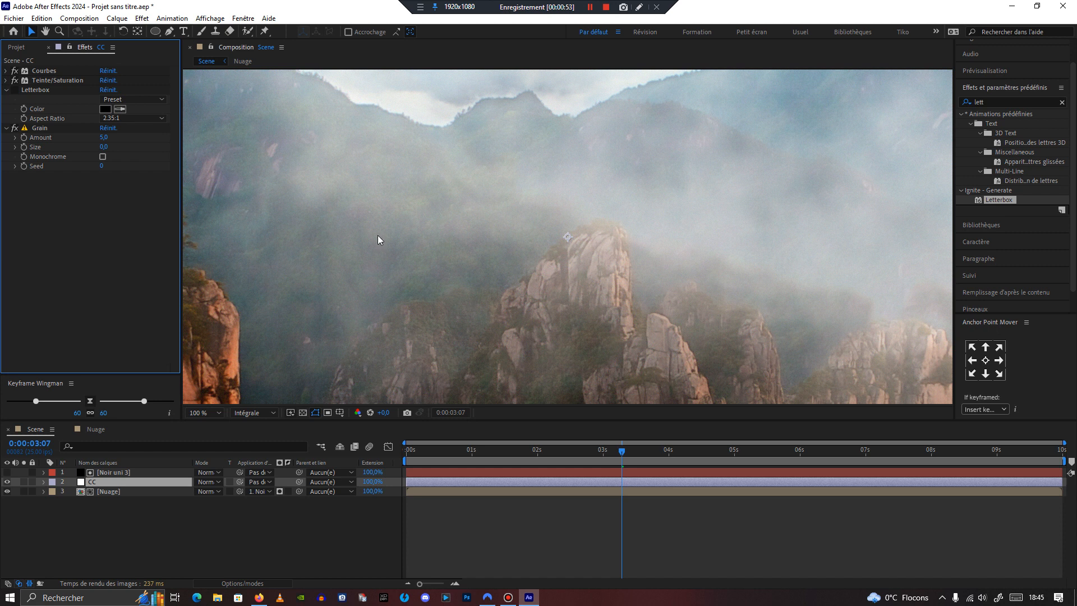
{"action": "left_click", "coordinate": [104, 146]}
{"action": "type", "text": "2"}
{"action": "left_click", "coordinate": [149, 154]}
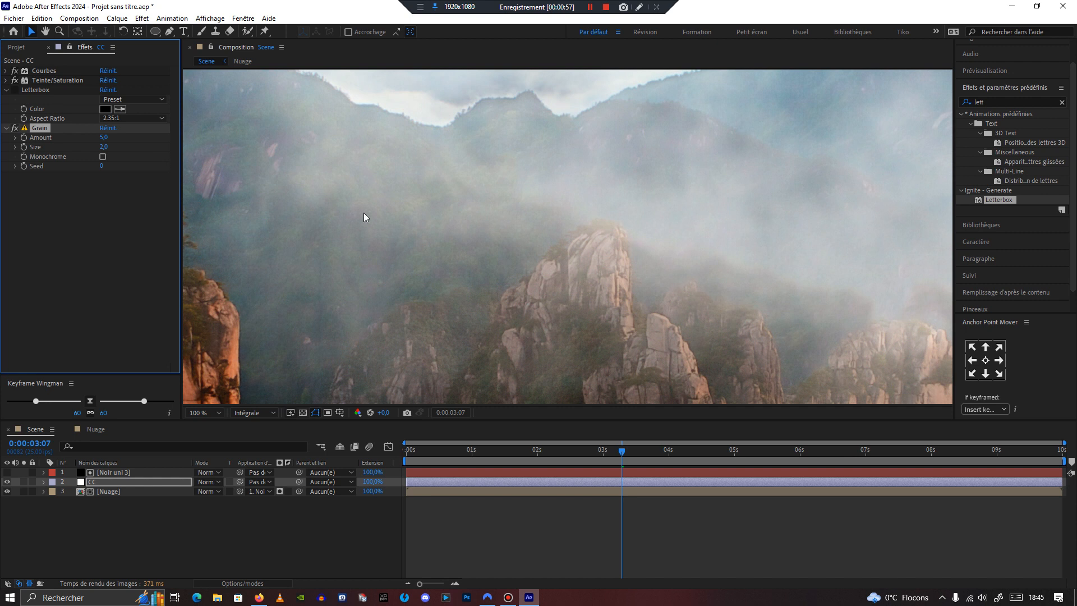
Step: Increase the Grain Size to about 2.7 and play back the timeline to preview the grain
{"action": "scroll", "coordinate": [419, 241], "scroll_direction": "down", "scroll_amount": 2}
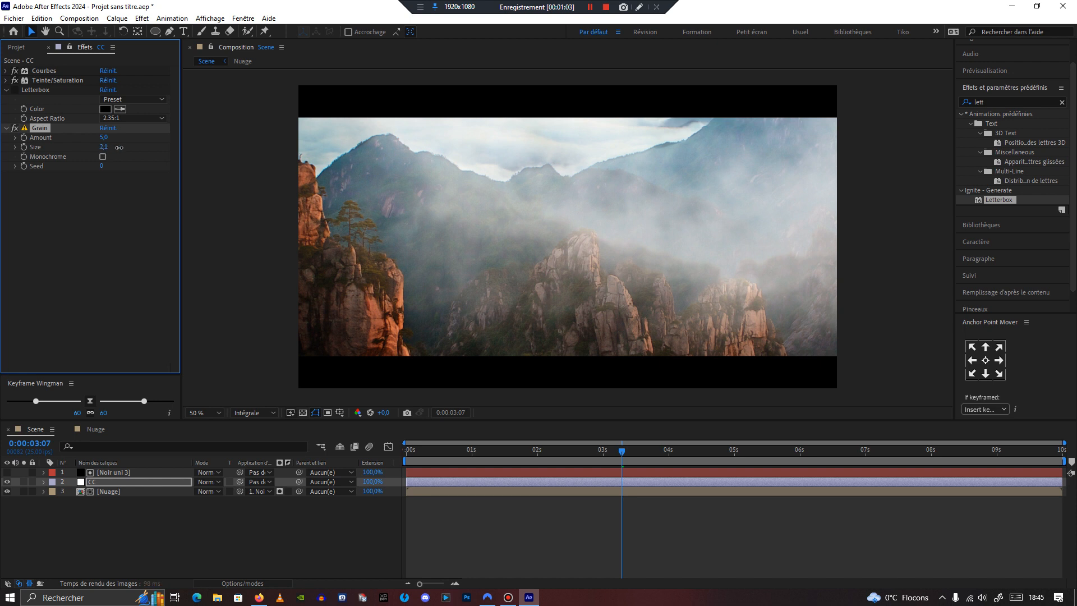
{"action": "left_click_drag", "start_coordinate": [121, 149], "coordinate": [158, 157]}
{"action": "key", "text": "period"}
{"action": "key", "text": "period"}
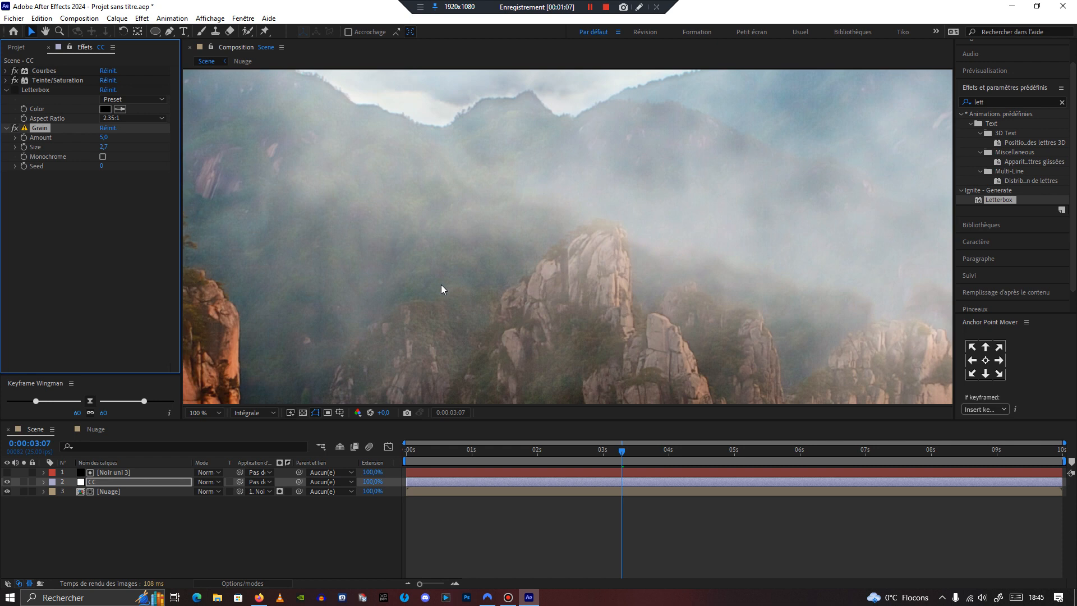
{"action": "key", "text": "comma"}
{"action": "key", "text": "comma"}
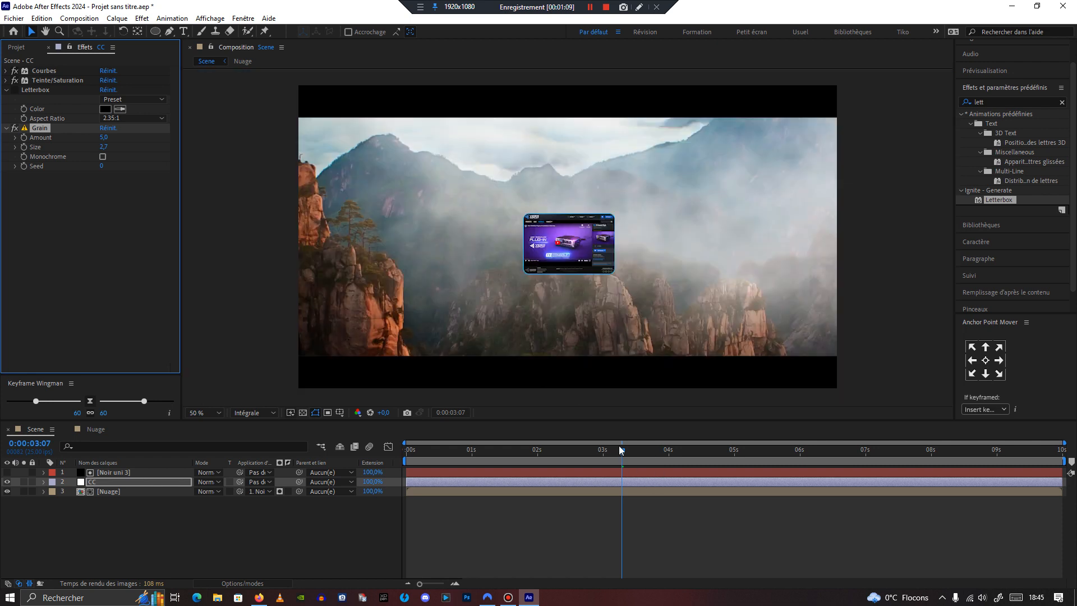
{"action": "key", "text": "space"}
{"action": "left_click_drag", "start_coordinate": [711, 454], "coordinate": [486, 454]}
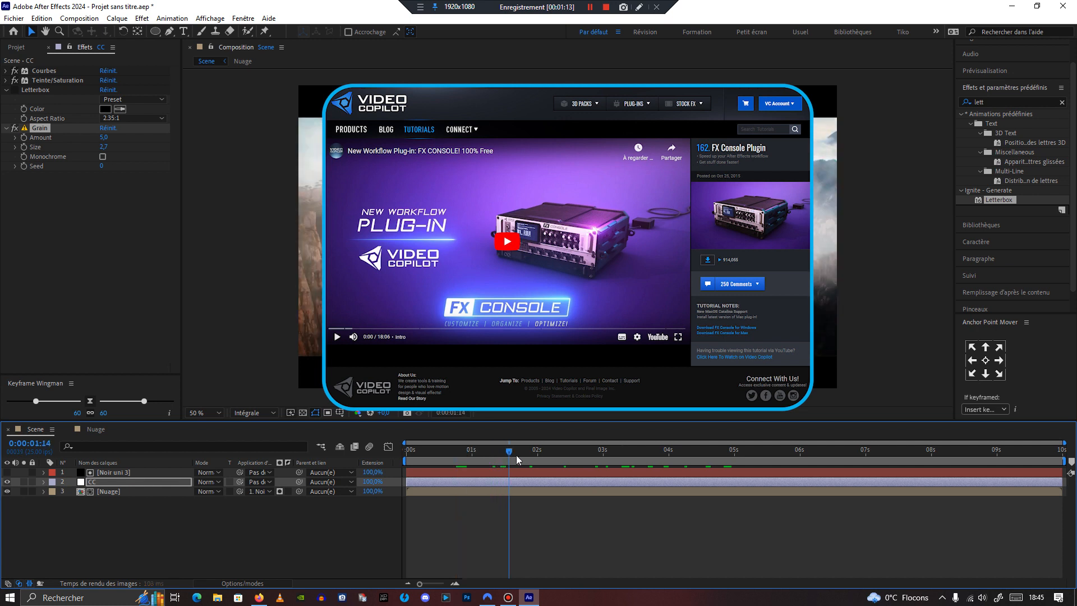
Step: Delete the Letterbox effect from the CC adjustment layer
{"action": "left_click", "coordinate": [7, 90]}
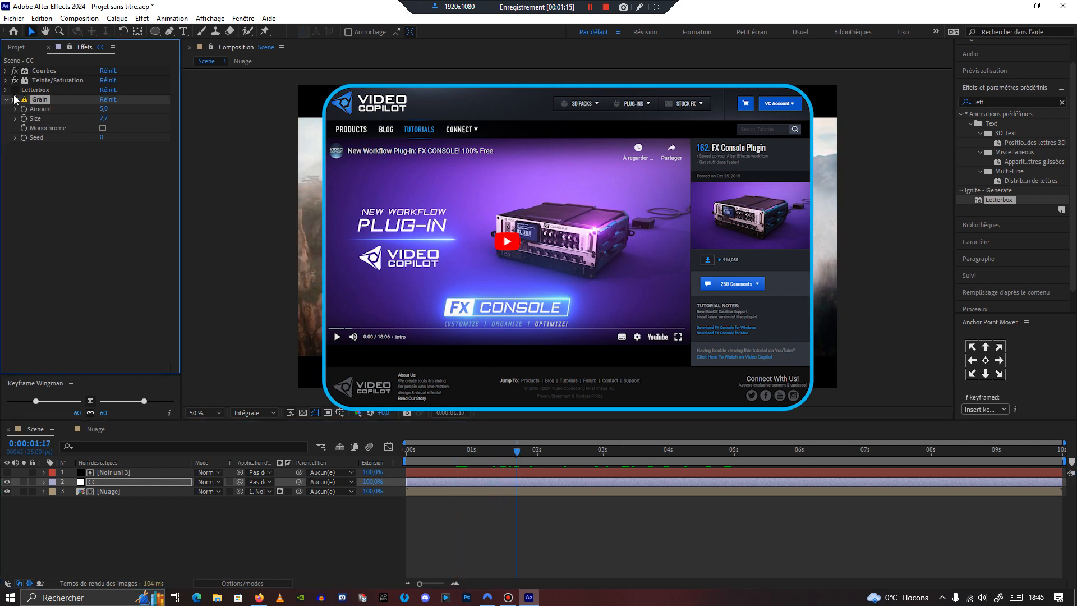
{"action": "left_click", "coordinate": [45, 91]}
{"action": "key", "text": "Delete"}
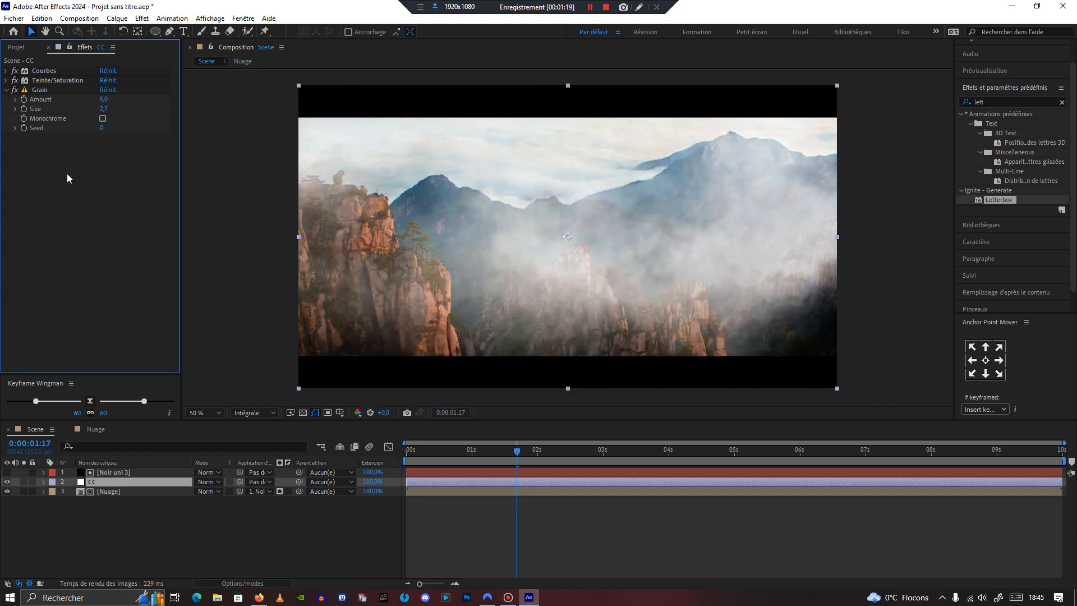
Step: Add a second Courbes effect from the favourites and raise the midtones of its blue channel curve
{"action": "key", "text": "ctrl+space"}
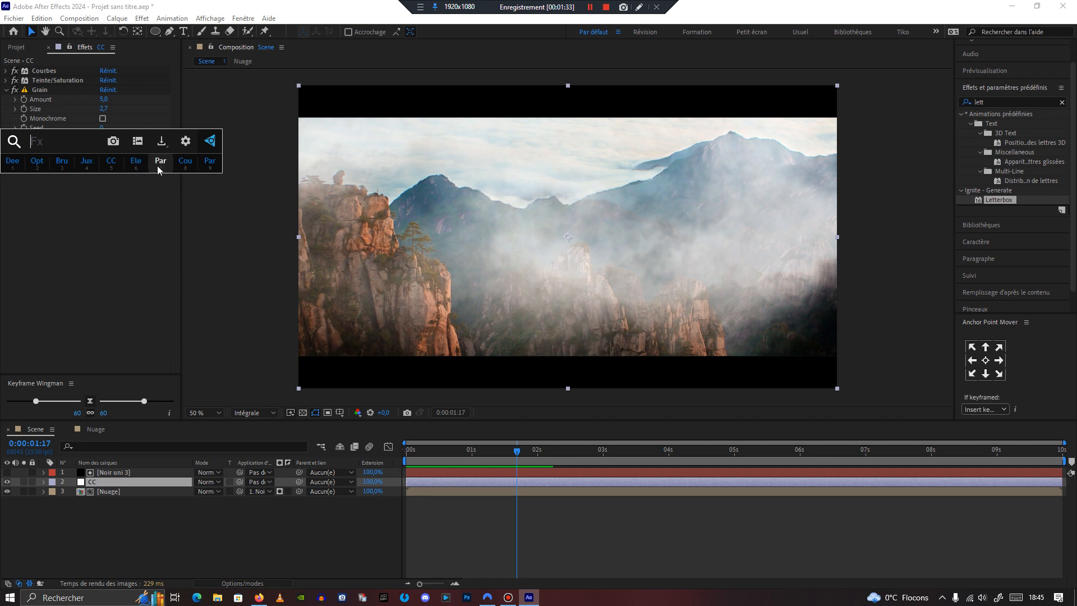
{"action": "left_click", "coordinate": [187, 169]}
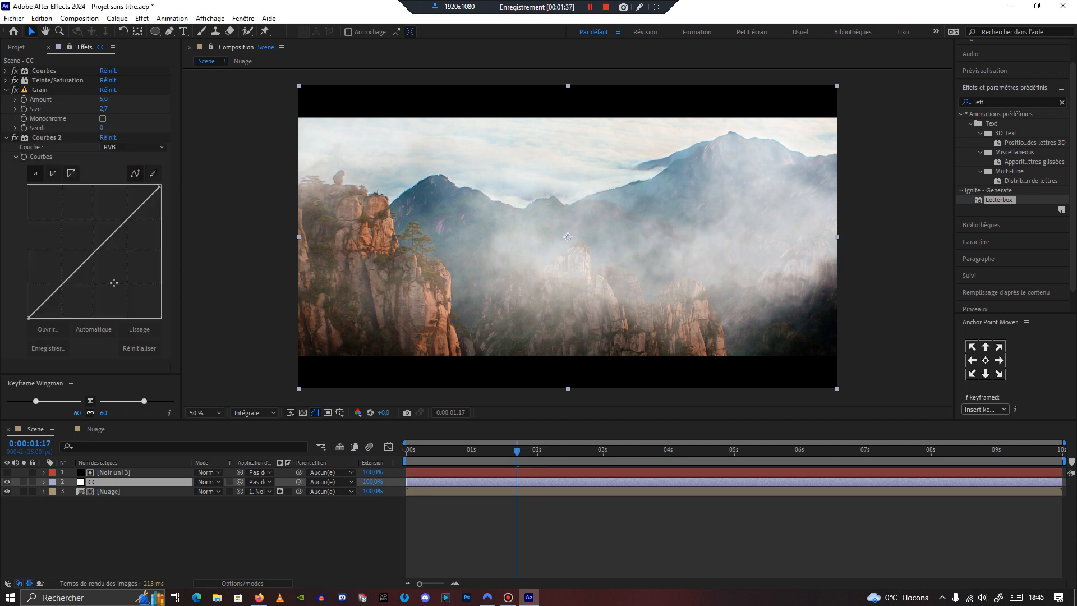
{"action": "left_click", "coordinate": [123, 147]}
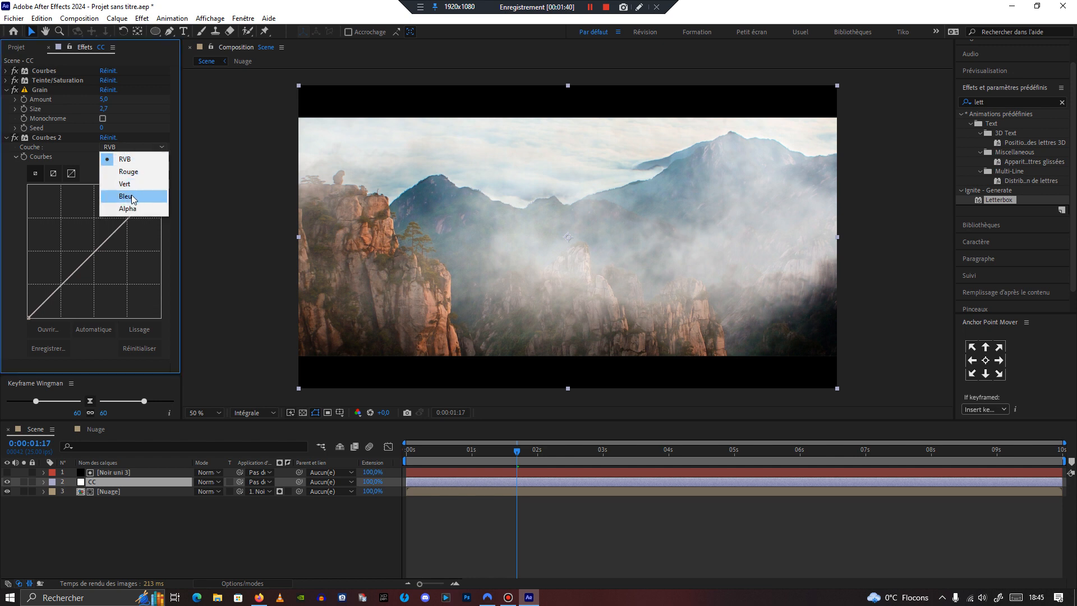
{"action": "left_click", "coordinate": [134, 197]}
{"action": "left_click_drag", "start_coordinate": [96, 250], "coordinate": [88, 240]}
Step: Switch Courbes 2 to the red channel and lower the red curve's midtones slightly
{"action": "left_click", "coordinate": [132, 147]}
{"action": "left_click", "coordinate": [120, 171]}
{"action": "left_click_drag", "start_coordinate": [101, 248], "coordinate": [111, 252]}
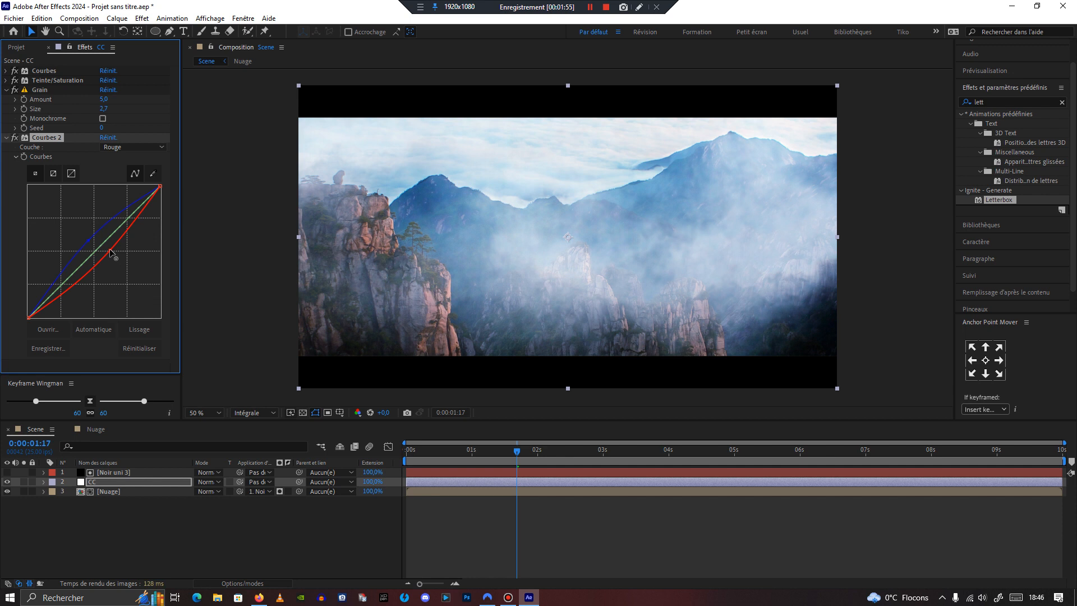
{"action": "left_click_drag", "start_coordinate": [110, 251], "coordinate": [108, 248]}
Step: Switch Courbes 2 to the green channel, raise the green curve slightly, and return to the timeline start
{"action": "left_click", "coordinate": [130, 147]}
{"action": "left_click", "coordinate": [129, 186]}
{"action": "left_click_drag", "start_coordinate": [129, 217], "coordinate": [128, 211]}
{"action": "left_click_drag", "start_coordinate": [523, 451], "coordinate": [401, 491]}
{"action": "left_click", "coordinate": [240, 562]}
{"action": "left_click", "coordinate": [6, 90]}
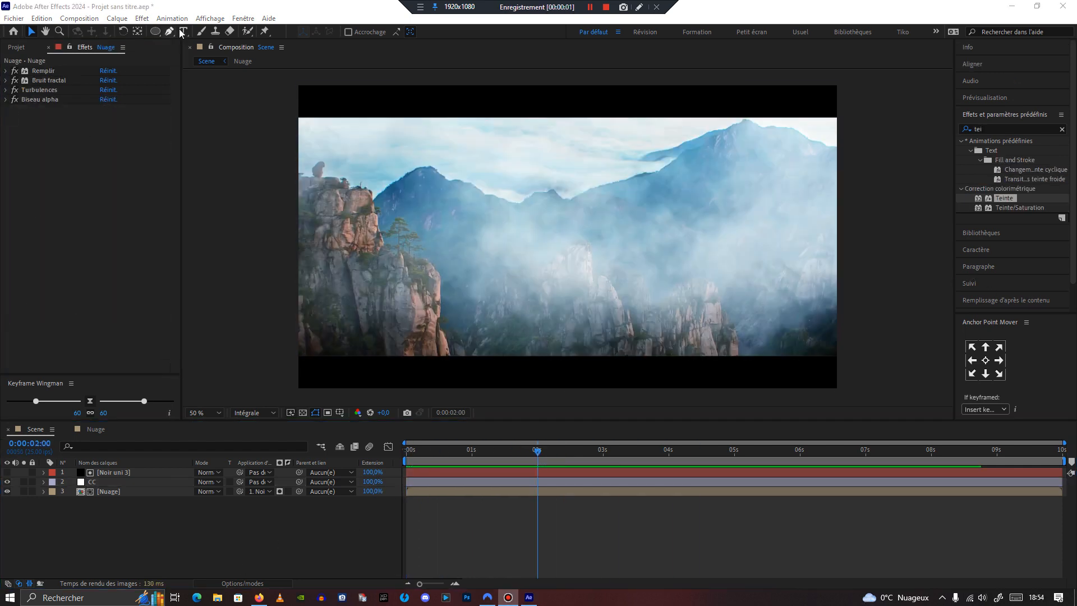
Step: Create a text layer in the composition reading CLOUDS
{"action": "left_click", "coordinate": [183, 31]}
{"action": "left_click", "coordinate": [441, 232]}
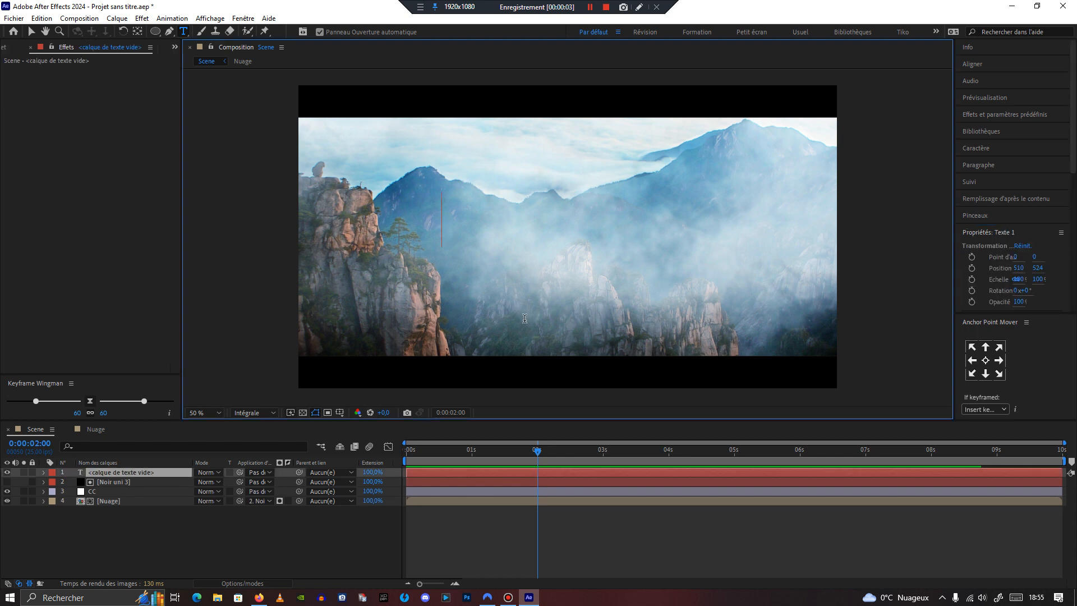
{"action": "type", "text": "C"}
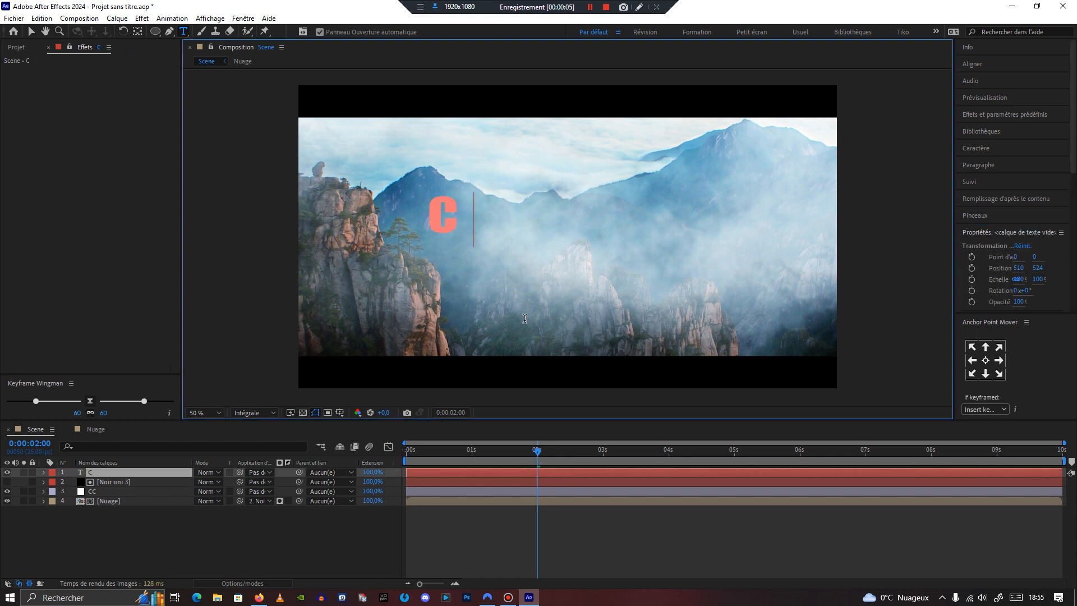
{"action": "type", "text": "LOUDS"}
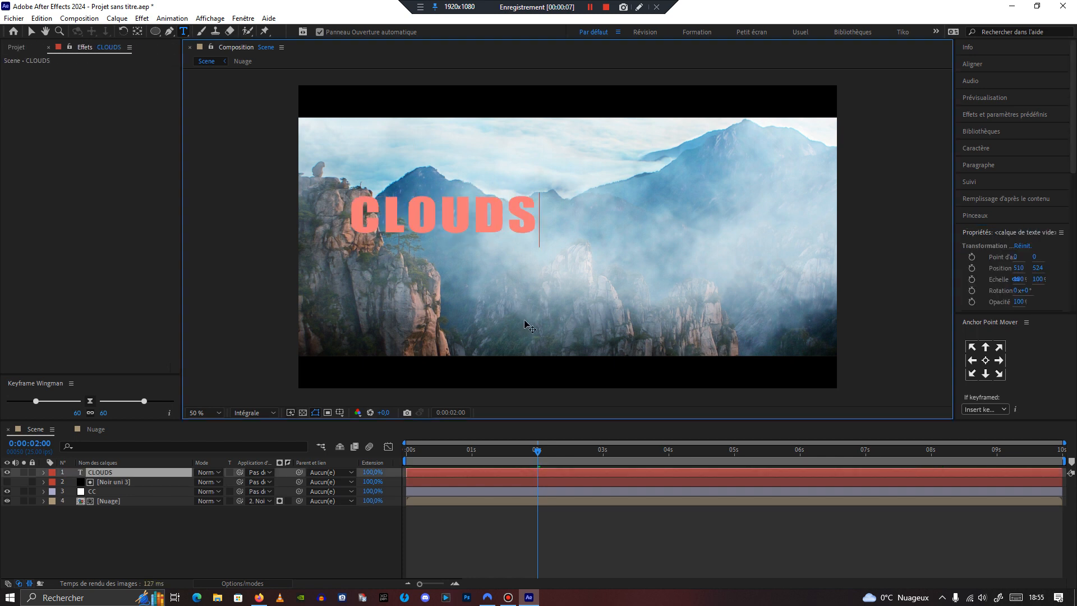
Step: Centre the CLOUDS text layer horizontally and vertically in the composition
{"action": "left_click", "coordinate": [31, 31]}
{"action": "left_click", "coordinate": [994, 64]}
{"action": "left_click", "coordinate": [986, 103]}
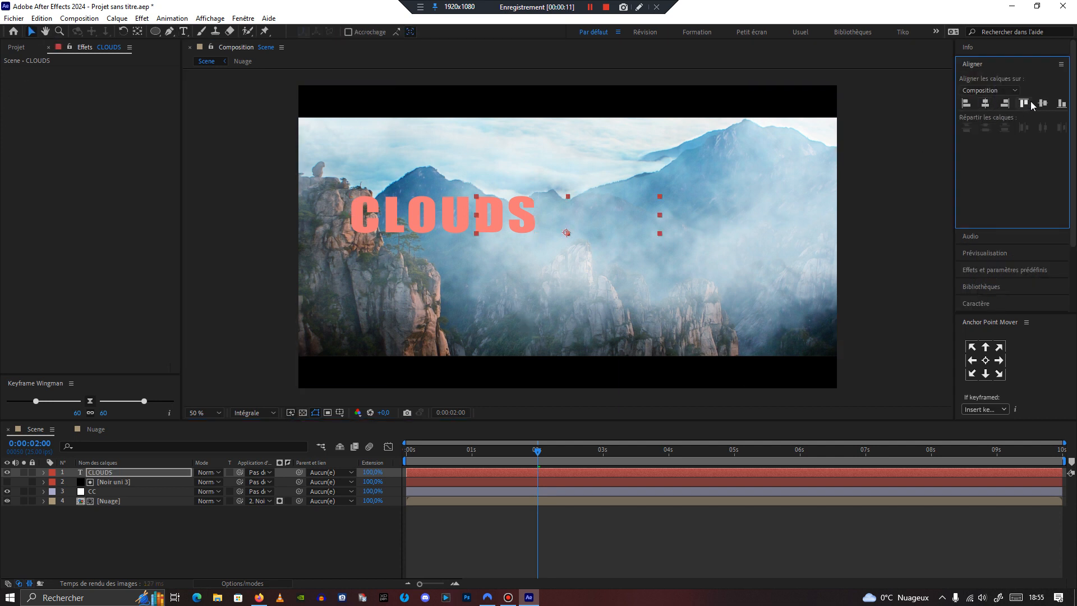
{"action": "left_click", "coordinate": [1043, 103]}
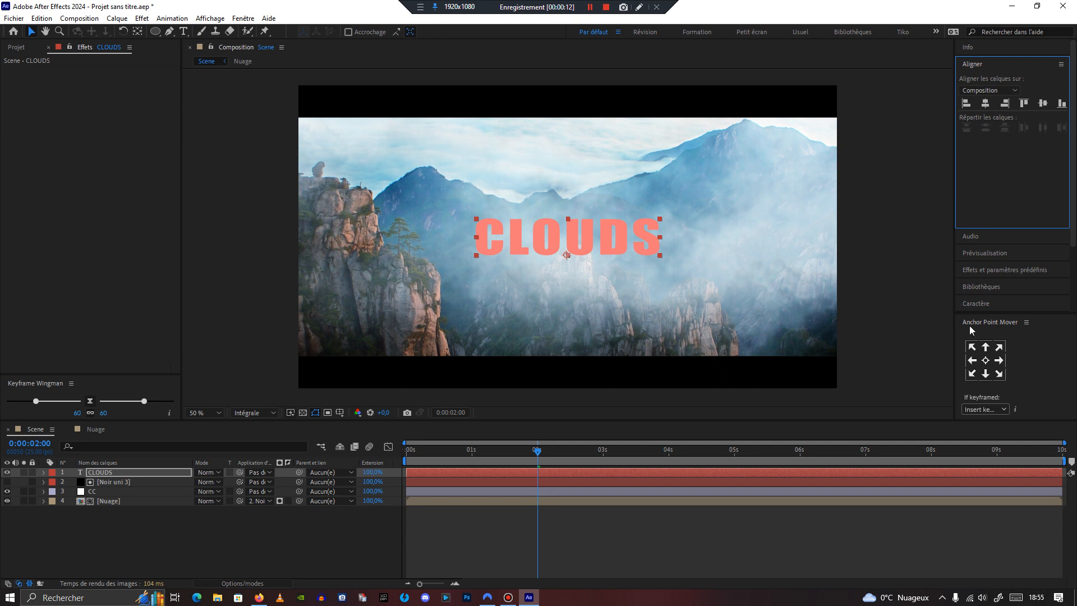
Step: Set the CLOUDS text size to 255 px and its fill colour to white
{"action": "left_click", "coordinate": [976, 303]}
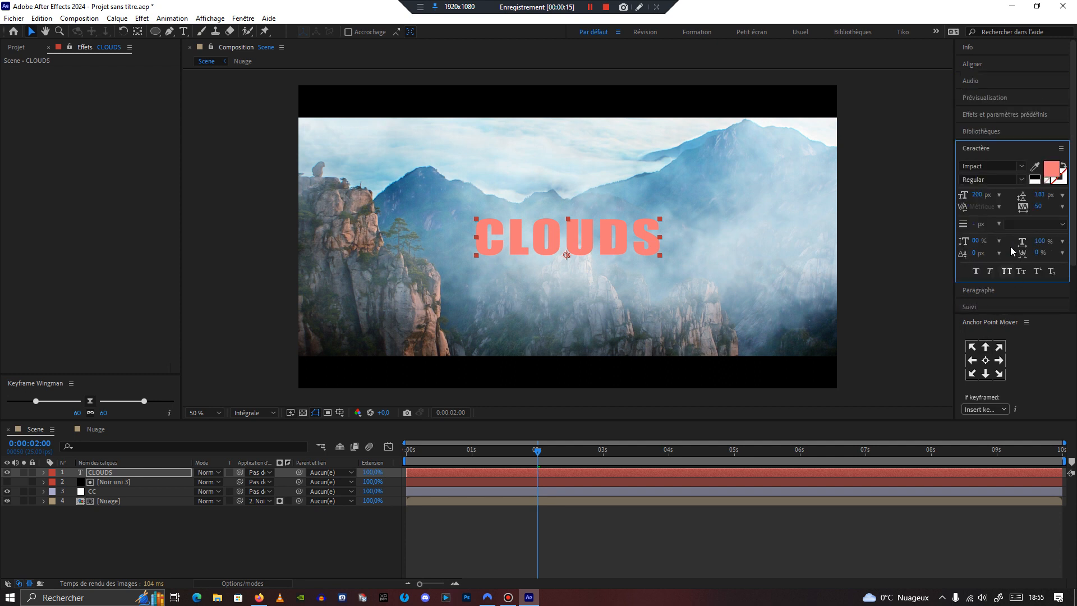
{"action": "left_click_drag", "start_coordinate": [978, 196], "coordinate": [1015, 204]}
{"action": "left_click", "coordinate": [1034, 177]}
{"action": "left_click", "coordinate": [31, 33]}
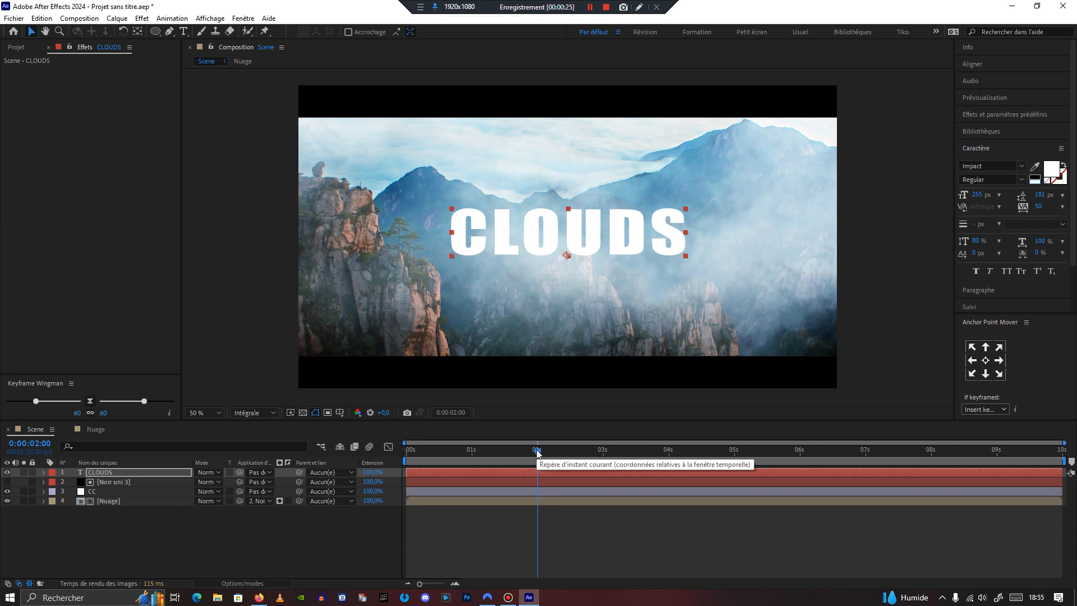
Step: Add an Opacity animator to the CLOUDS text layer and set its opacity to 0%
{"action": "left_click_drag", "start_coordinate": [537, 453], "coordinate": [536, 487]}
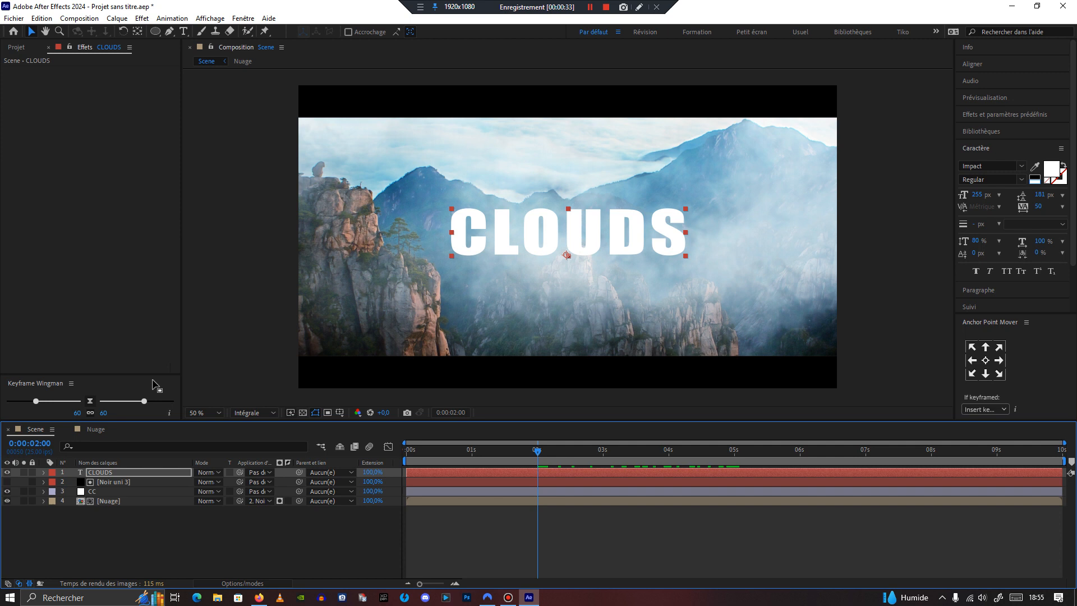
{"action": "left_click", "coordinate": [44, 473]}
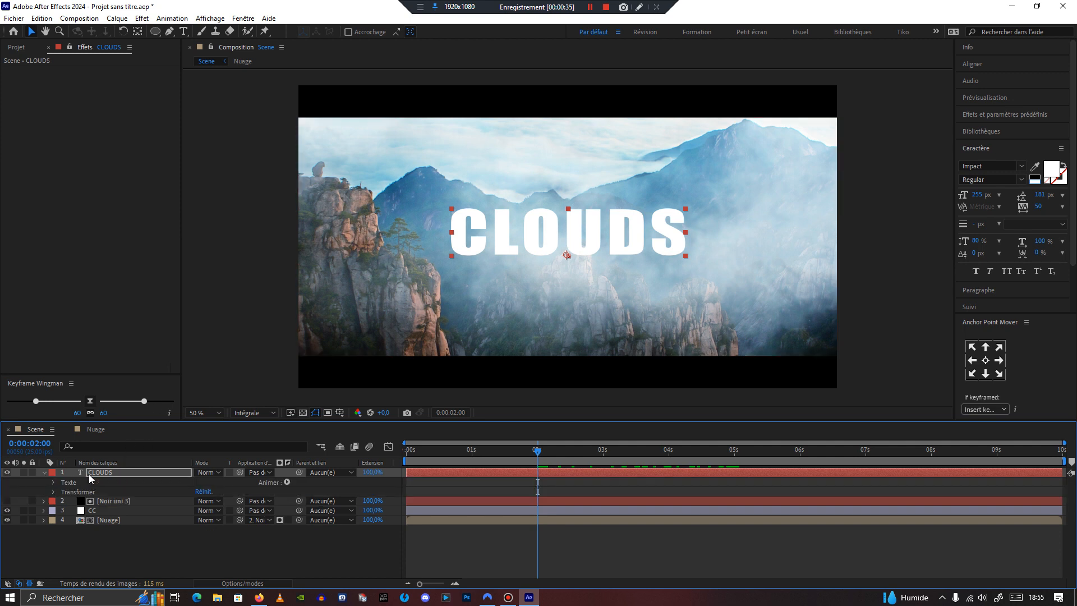
{"action": "left_click", "coordinate": [287, 481]}
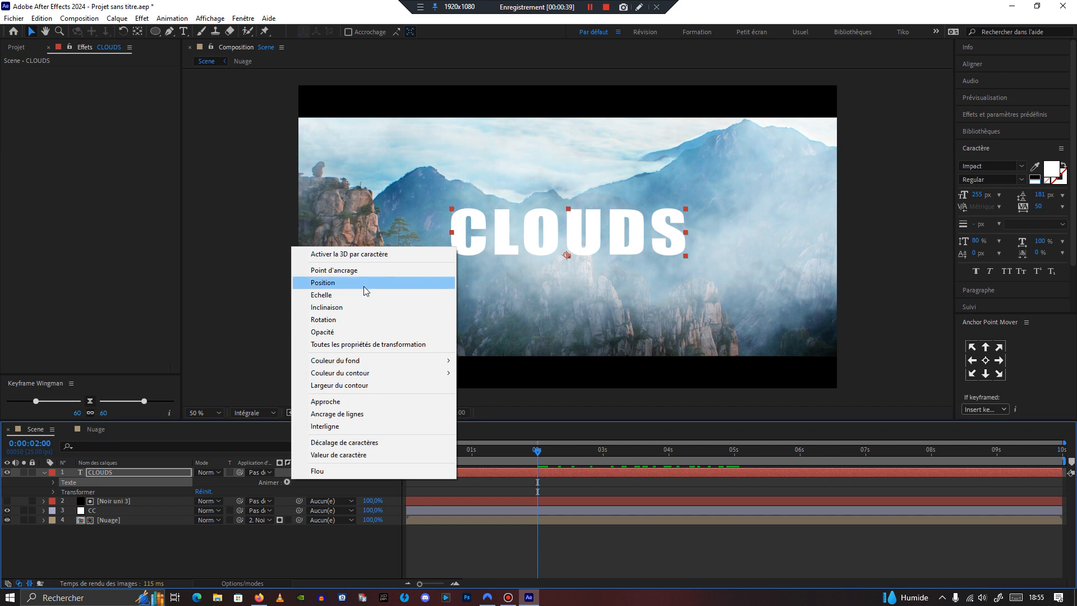
{"action": "left_click", "coordinate": [341, 332]}
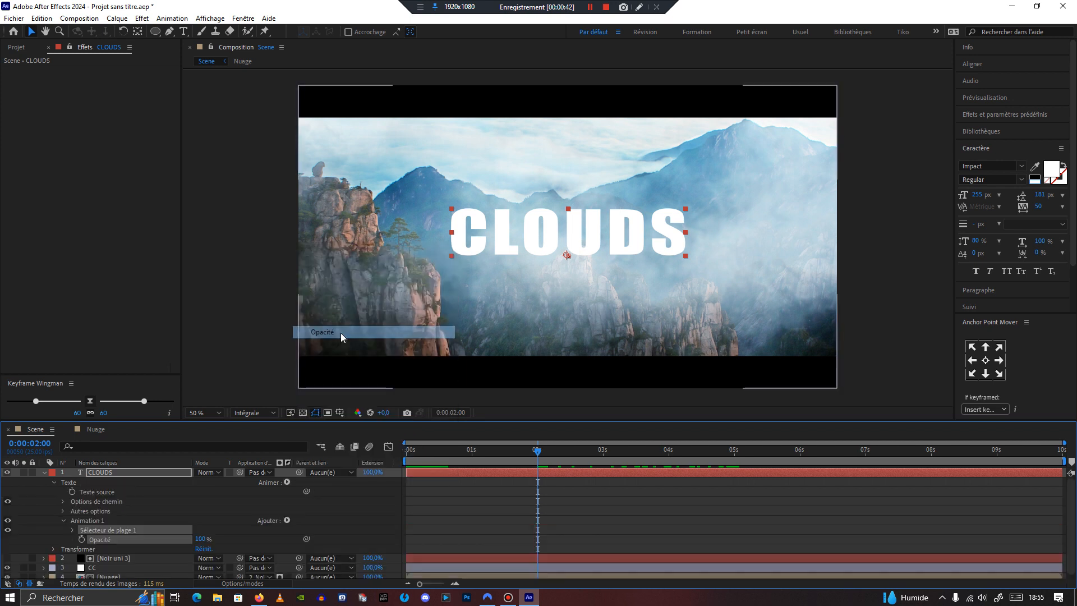
{"action": "left_click", "coordinate": [200, 539]}
{"action": "type", "text": "0"}
{"action": "key", "text": "Return"}
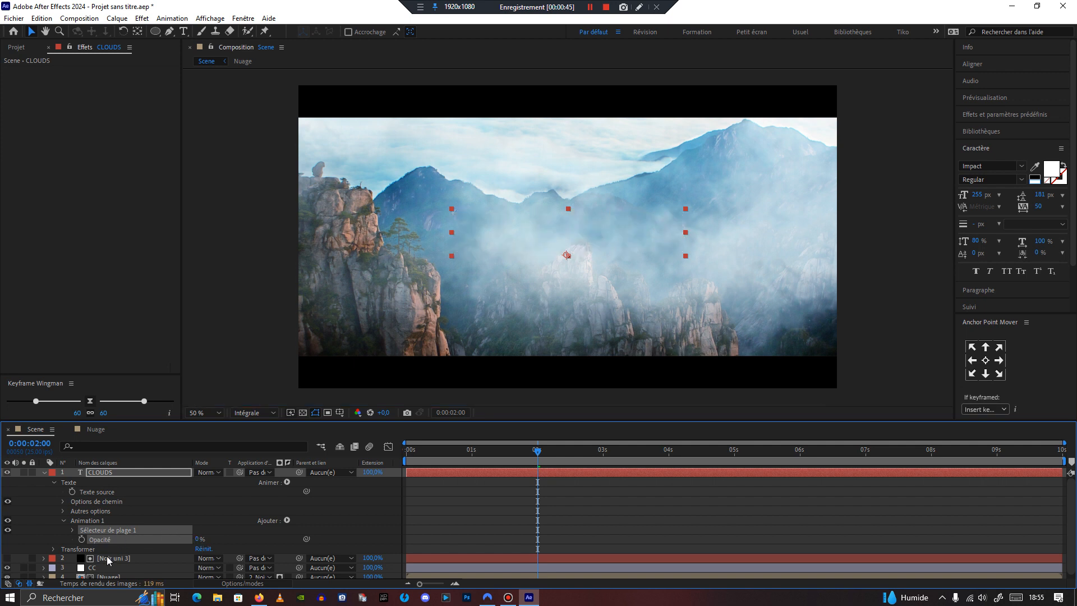
Step: Keyframe the CLOUDS range selector Start from 0% at 2 s to 100% at 5 s
{"action": "left_click", "coordinate": [72, 530]}
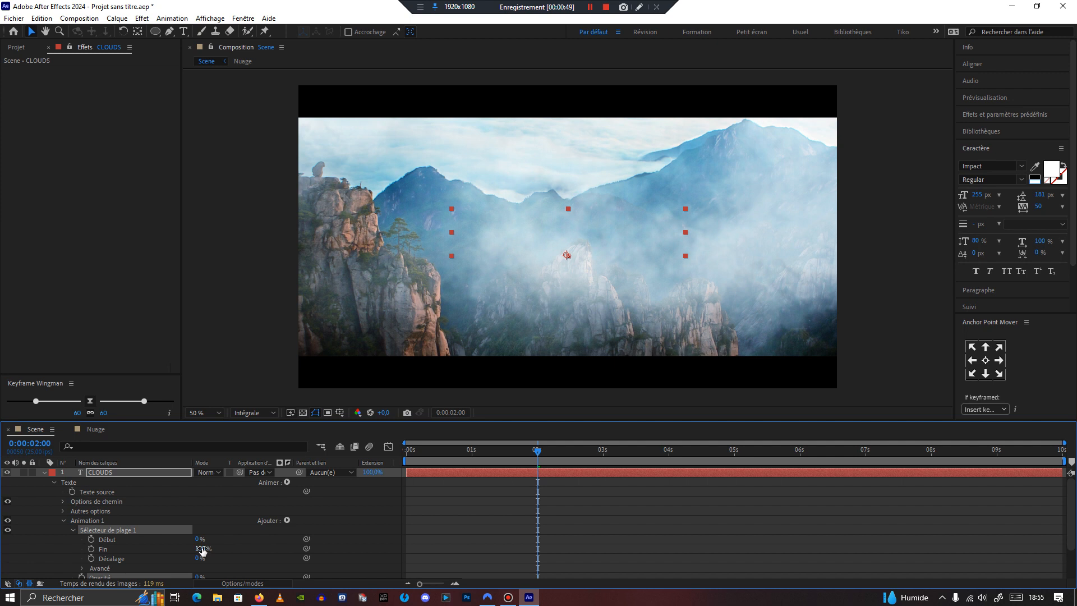
{"action": "left_click", "coordinate": [91, 539]}
{"action": "left_click_drag", "start_coordinate": [540, 452], "coordinate": [735, 482]}
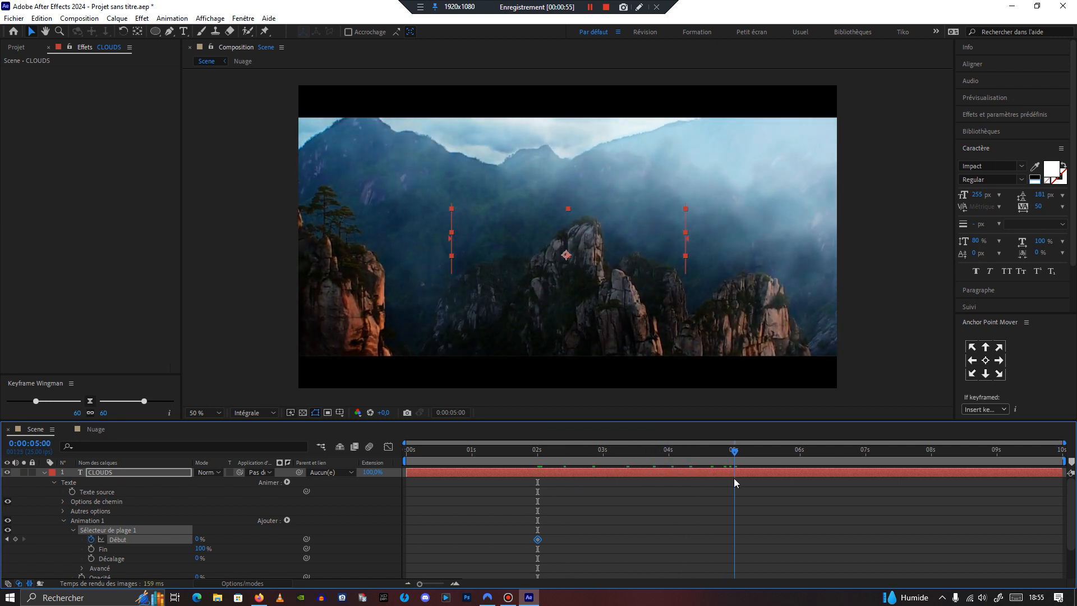
{"action": "left_click_drag", "start_coordinate": [199, 539], "coordinate": [290, 540]}
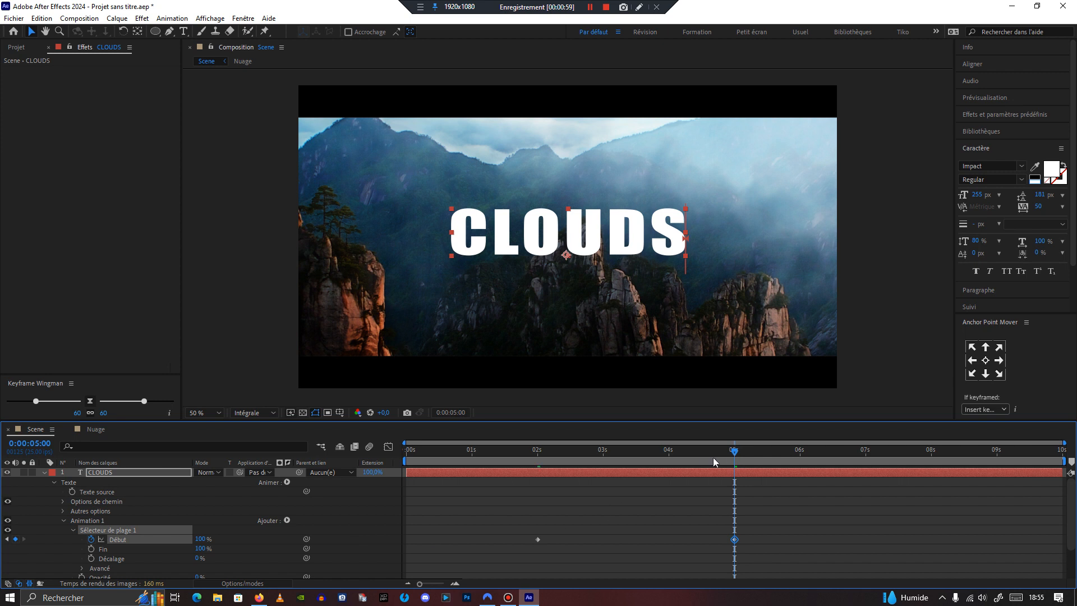
Step: Apply Easy Ease to both range selector Start keyframes
{"action": "left_click_drag", "start_coordinate": [735, 452], "coordinate": [498, 557]}
{"action": "right_click", "coordinate": [538, 539]}
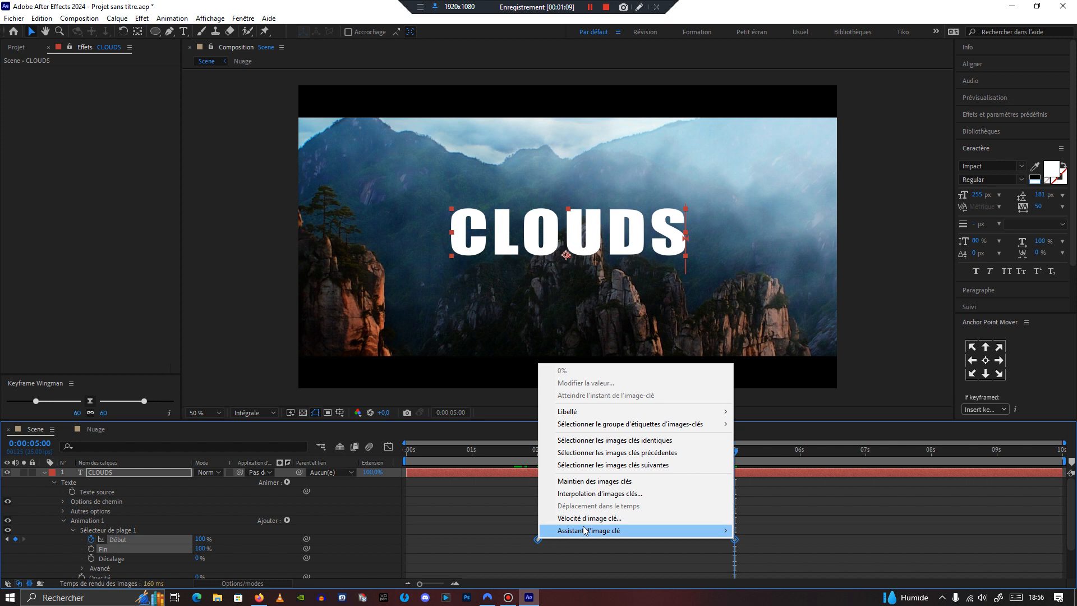
{"action": "mouse_move", "coordinate": [688, 529]}
{"action": "left_click", "coordinate": [771, 507]}
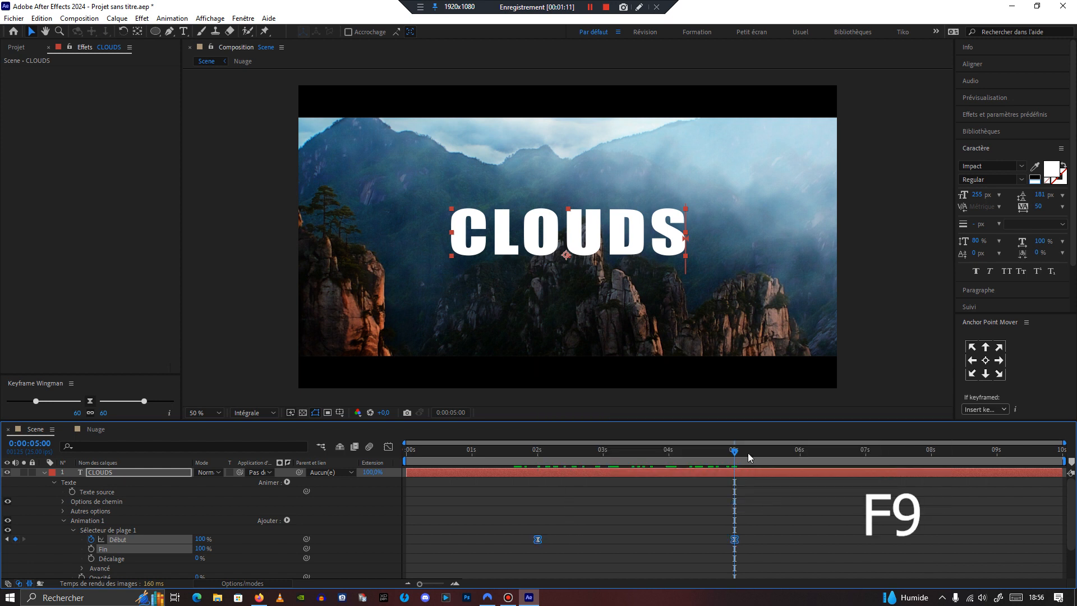
Step: Turn on Random Order in the range selector's Advanced settings so letters appear in random order
{"action": "left_click_drag", "start_coordinate": [718, 452], "coordinate": [668, 492]}
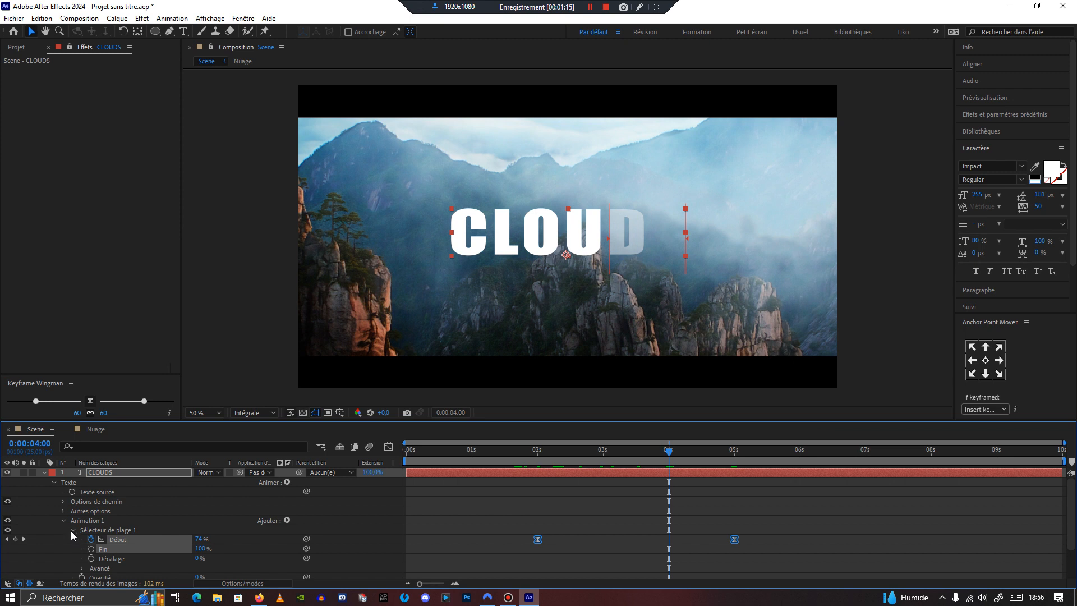
{"action": "left_click", "coordinate": [82, 567]}
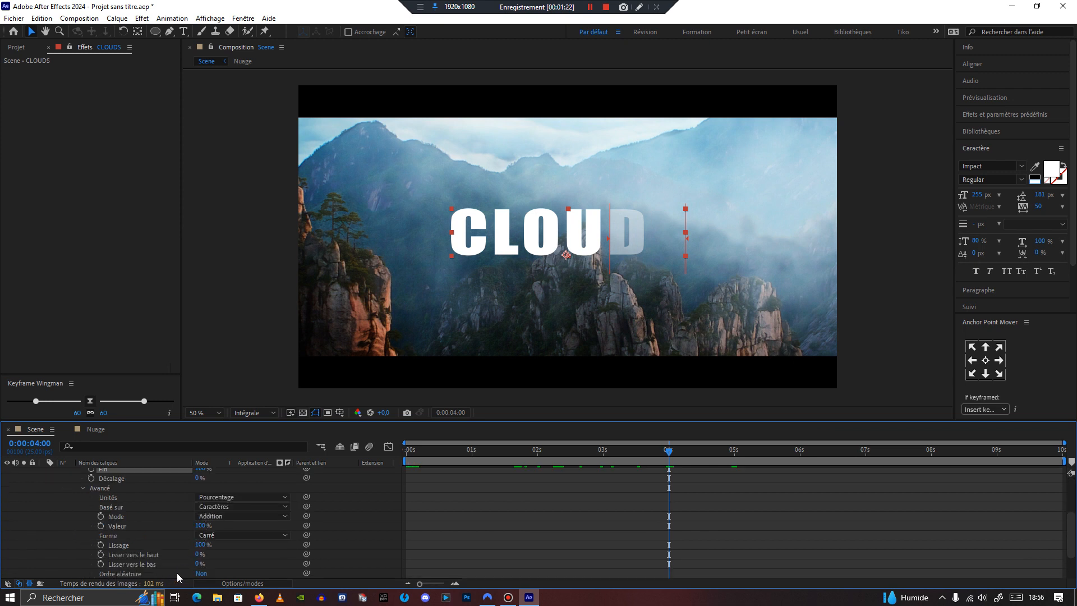
{"action": "left_click", "coordinate": [200, 573]}
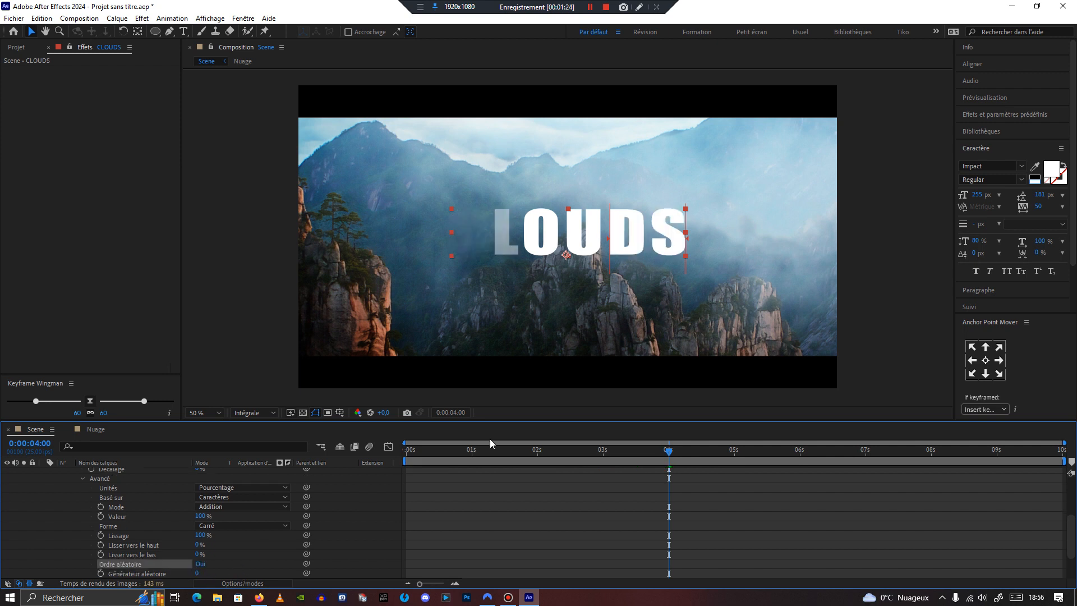
{"action": "left_click_drag", "start_coordinate": [667, 457], "coordinate": [706, 486]}
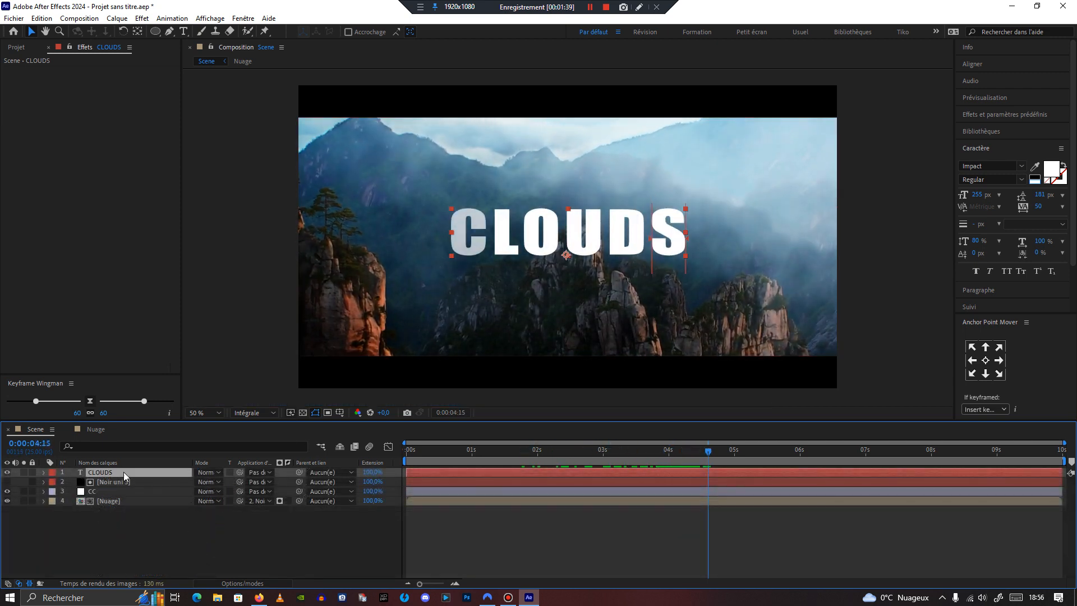
Step: Add a Drop Shadow layer style to the CLOUDS text layer and expand its settings
{"action": "right_click", "coordinate": [123, 472]}
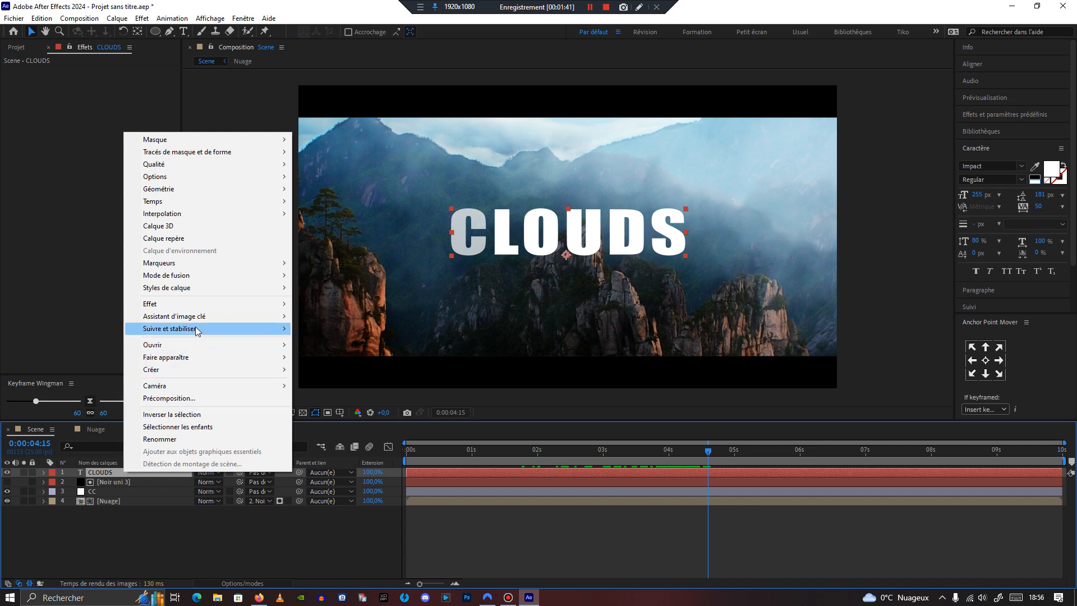
{"action": "mouse_move", "coordinate": [196, 289]}
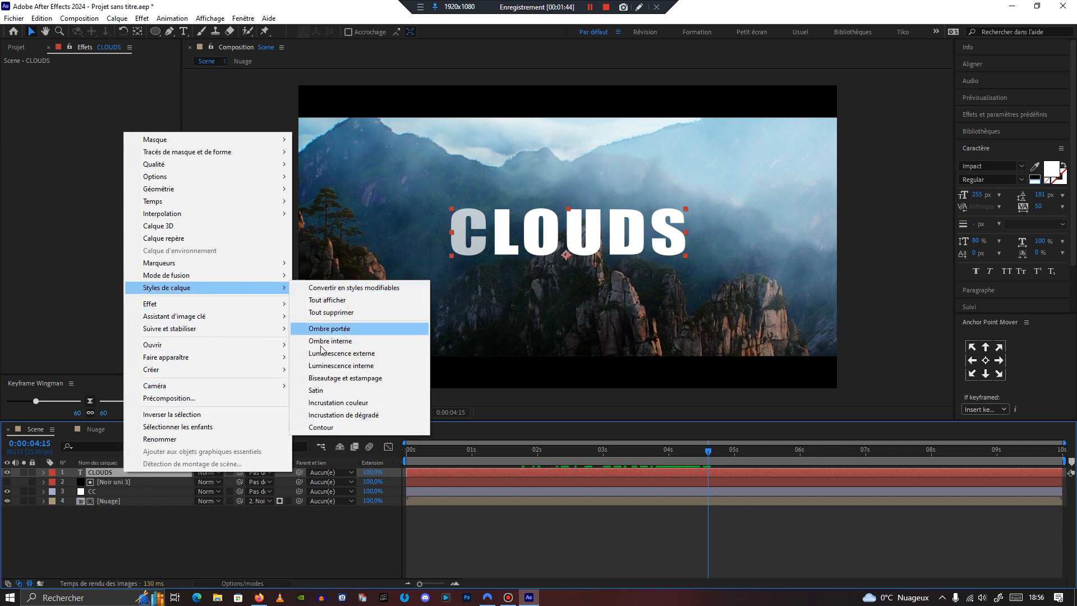
{"action": "left_click", "coordinate": [348, 330]}
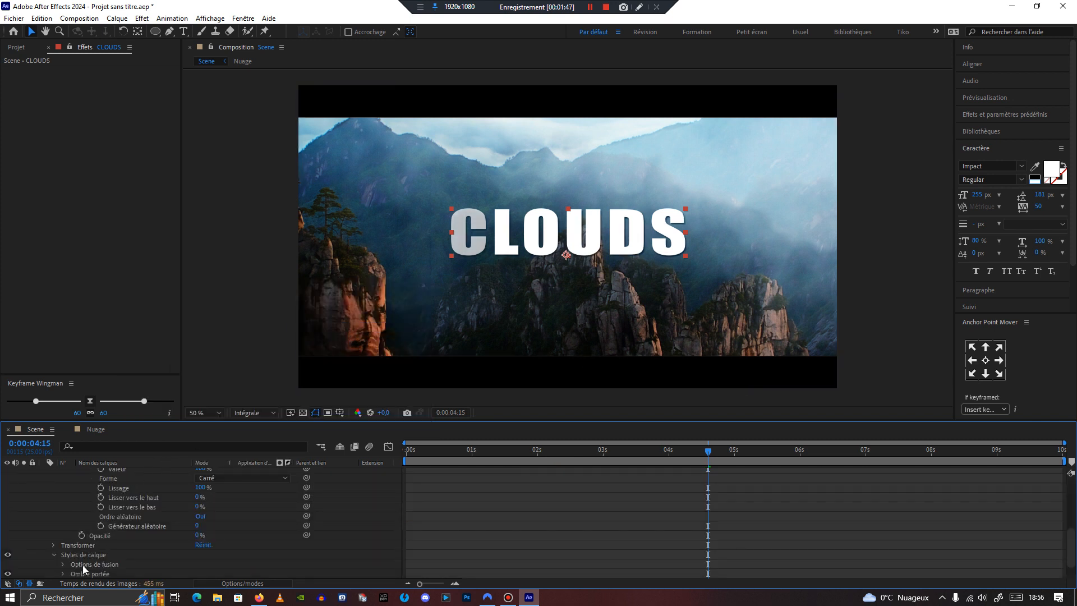
{"action": "left_click", "coordinate": [62, 574]}
Step: Set the drop shadow's size to 5 and its distance to 8
{"action": "left_click_drag", "start_coordinate": [198, 554], "coordinate": [207, 554]}
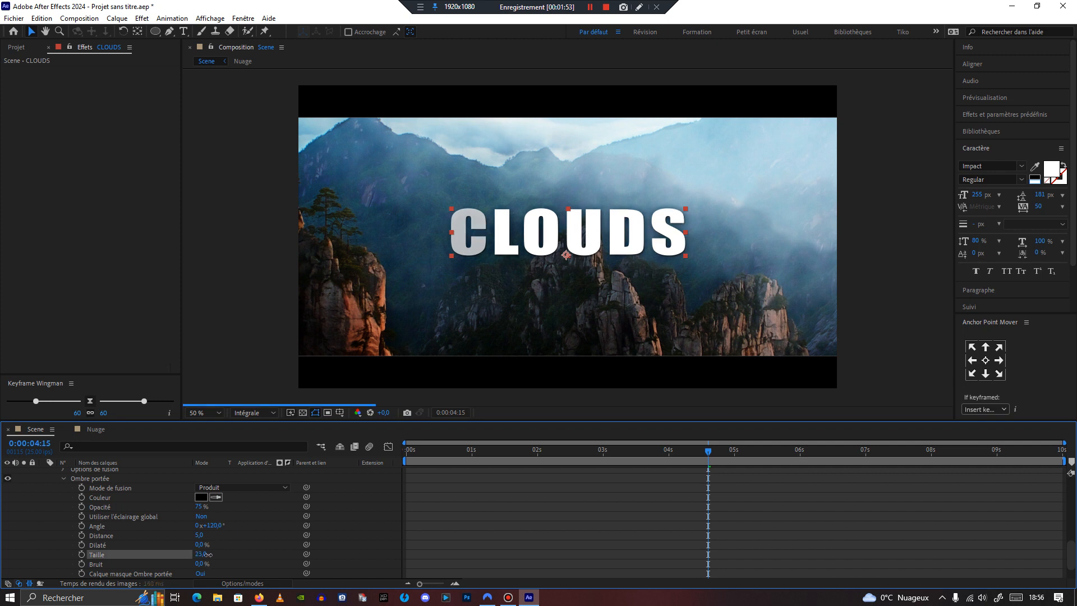
{"action": "left_click", "coordinate": [207, 554]}
{"action": "type", "text": "5"}
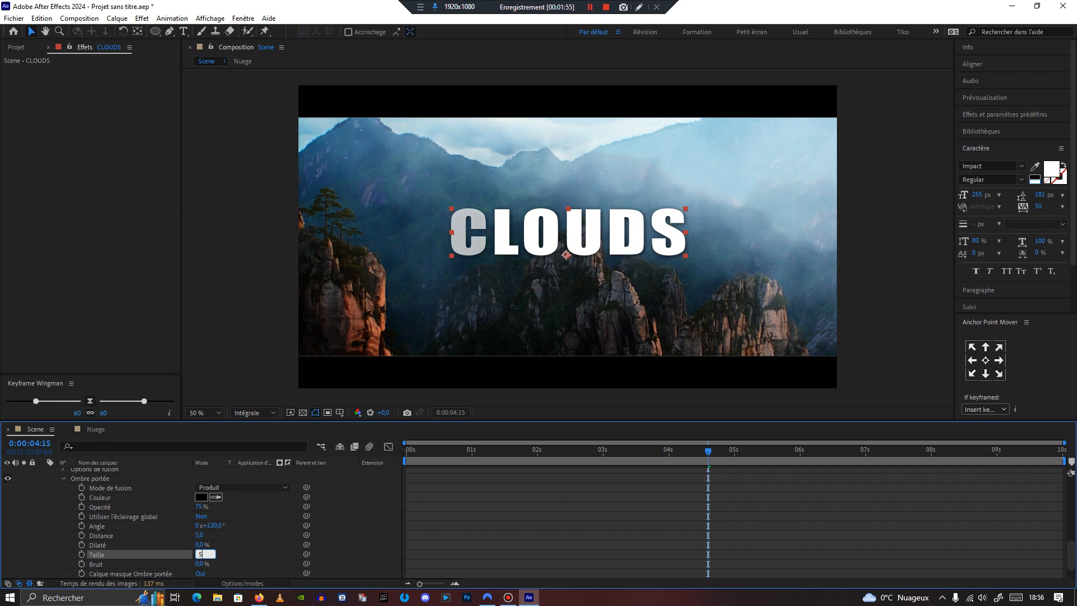
{"action": "key", "text": "Return"}
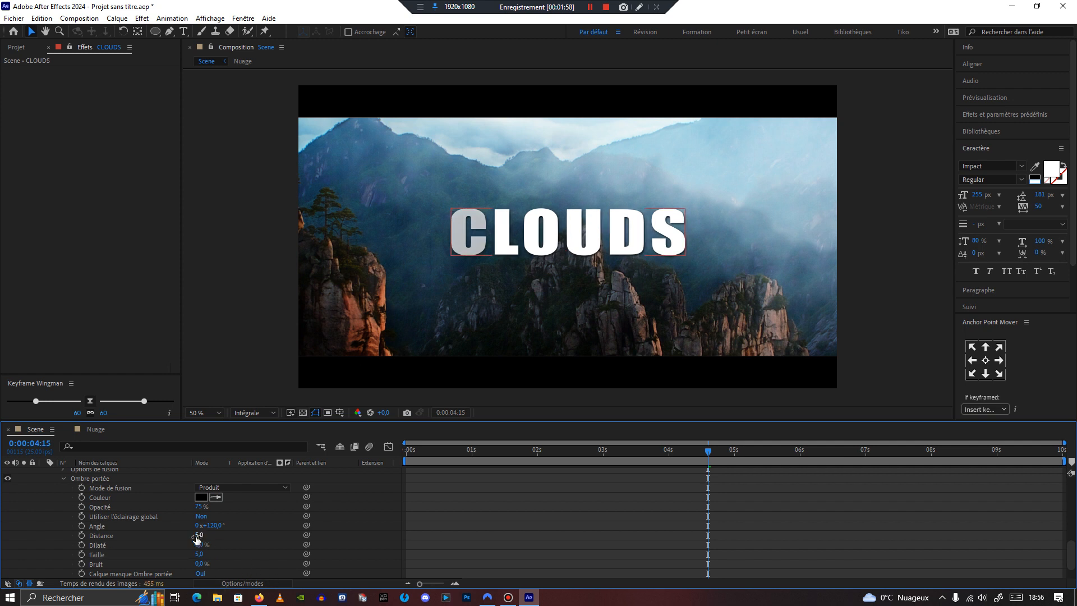
{"action": "left_click_drag", "start_coordinate": [200, 536], "coordinate": [201, 541]}
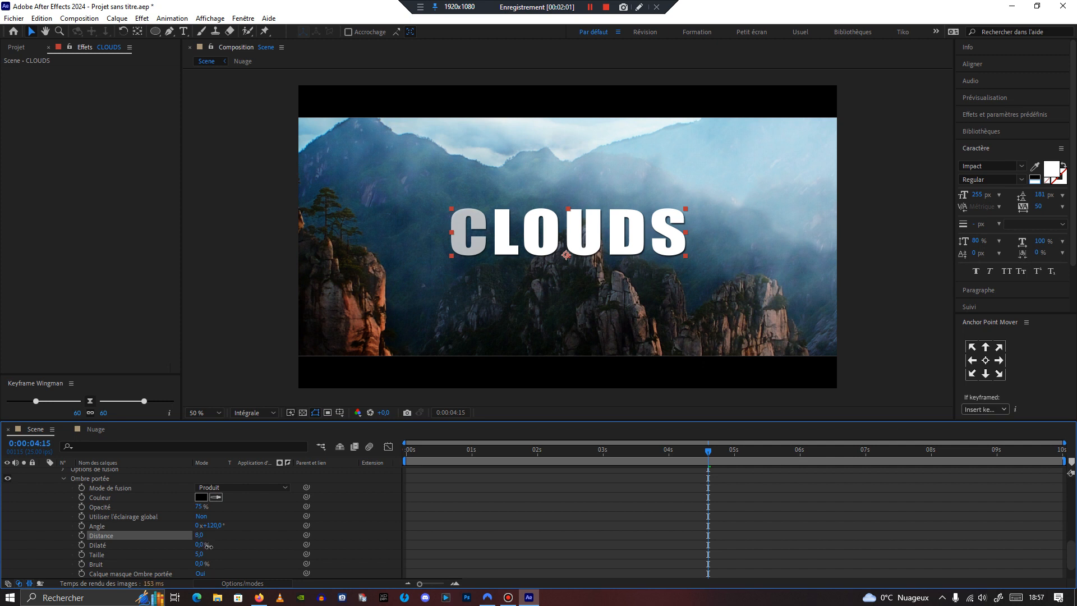
Step: Sample the drop shadow colour from the mountain photo with the eyedropper
{"action": "left_click", "coordinate": [216, 497]}
{"action": "left_click", "coordinate": [432, 227]}
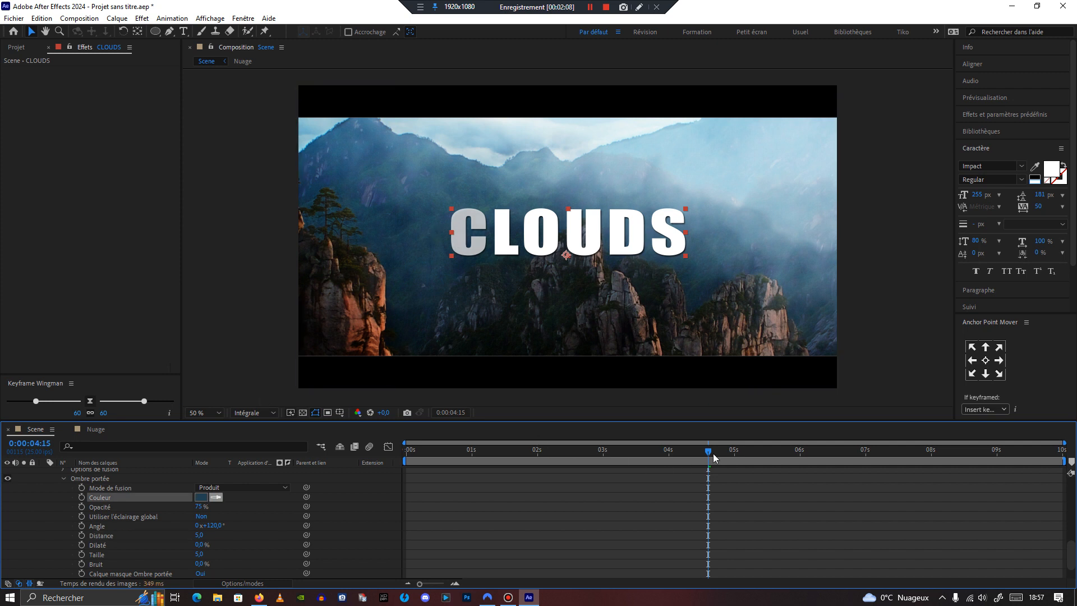
Step: Set the work area end at 7 s and return the playhead to the start
{"action": "left_click_drag", "start_coordinate": [658, 461], "coordinate": [506, 472]}
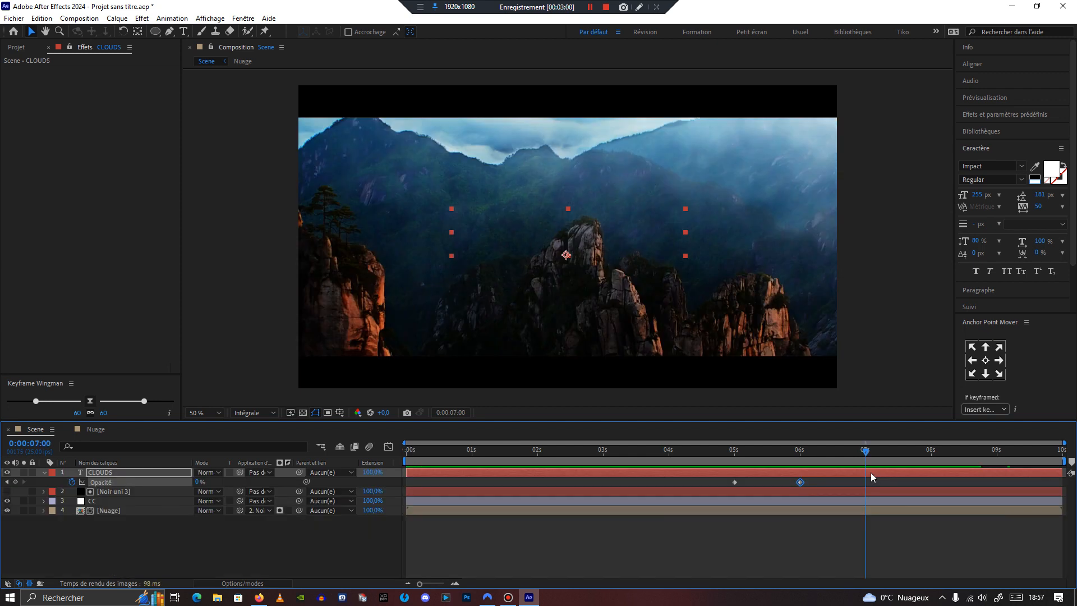
{"action": "key", "text": "n"}
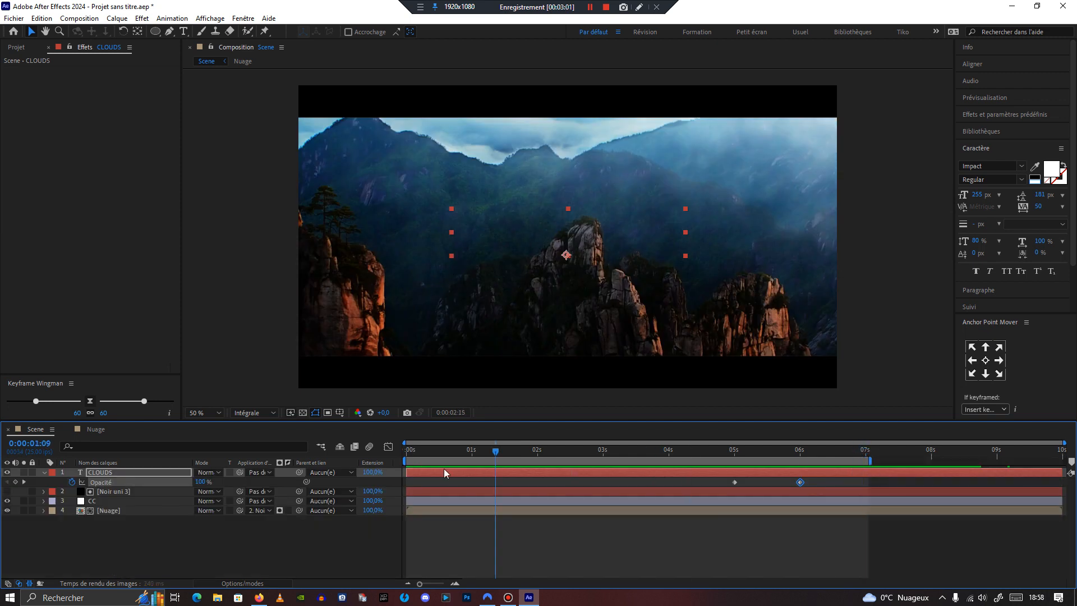
{"action": "key", "text": "Home"}
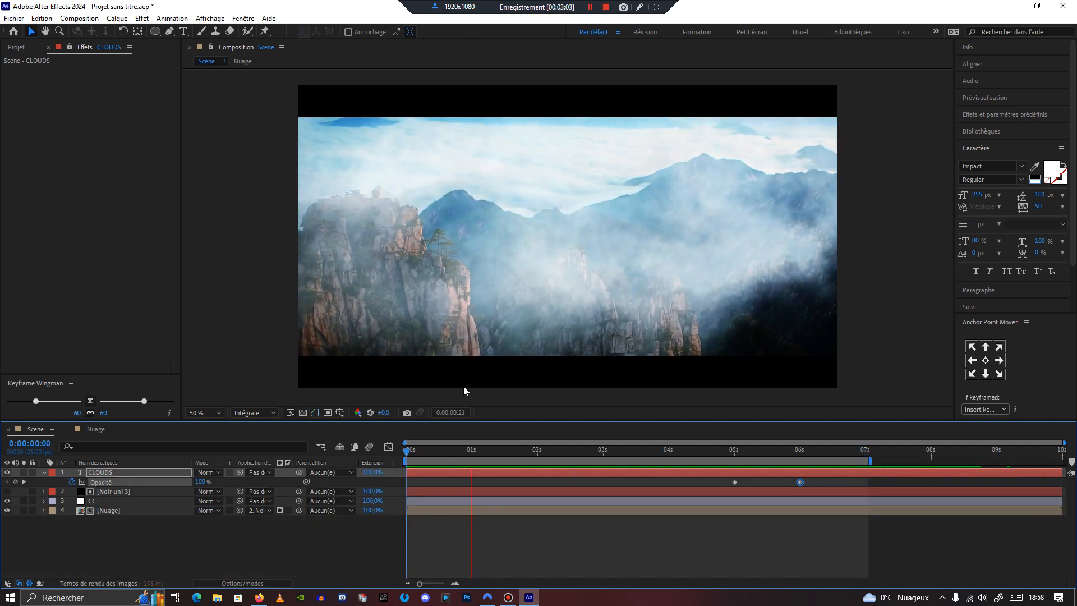